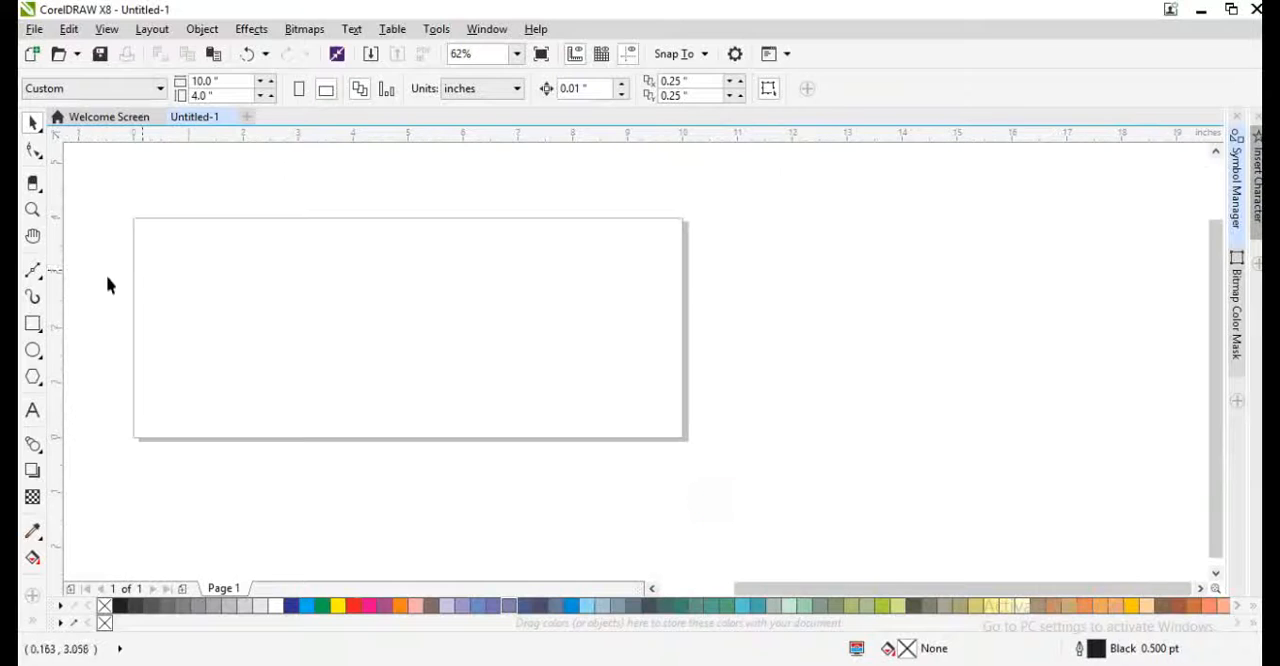
- Create a 10 × 4 inch rectangle that exactly matches the page
double_click(37, 319)
key(F4)
- Add the artistic text "Shubham towels" in the upper-left part of the rectangle
click(32, 409)
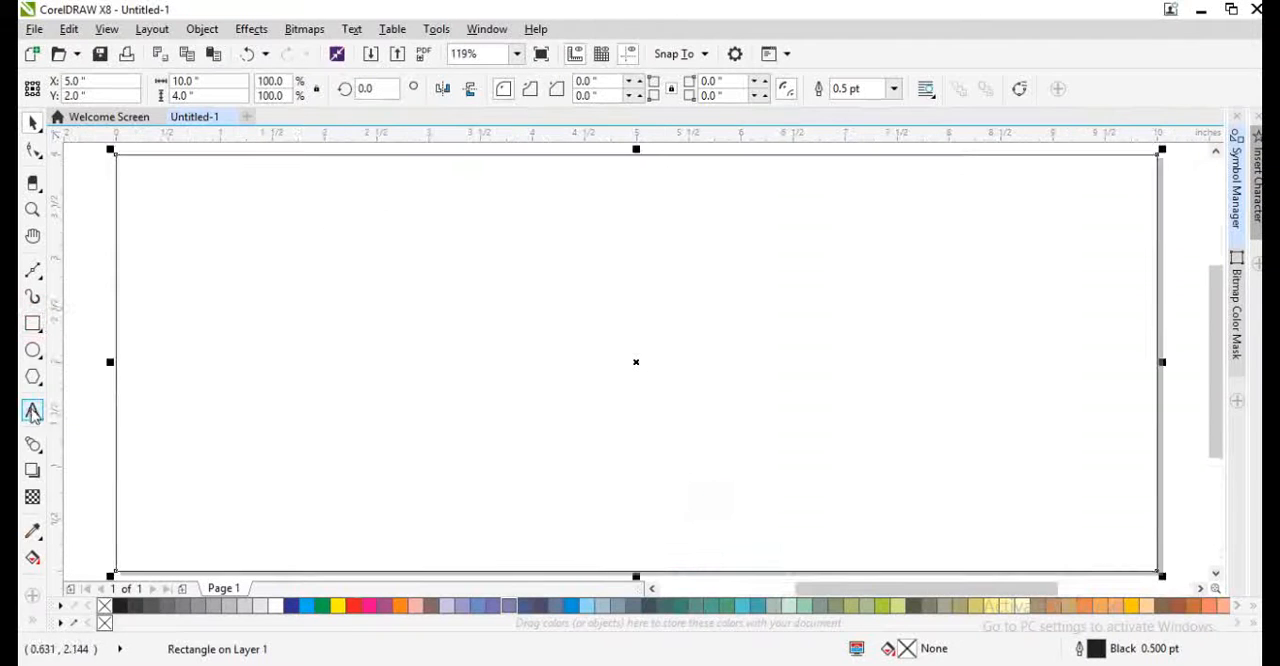
click(251, 303)
text(S)
key(Escape)
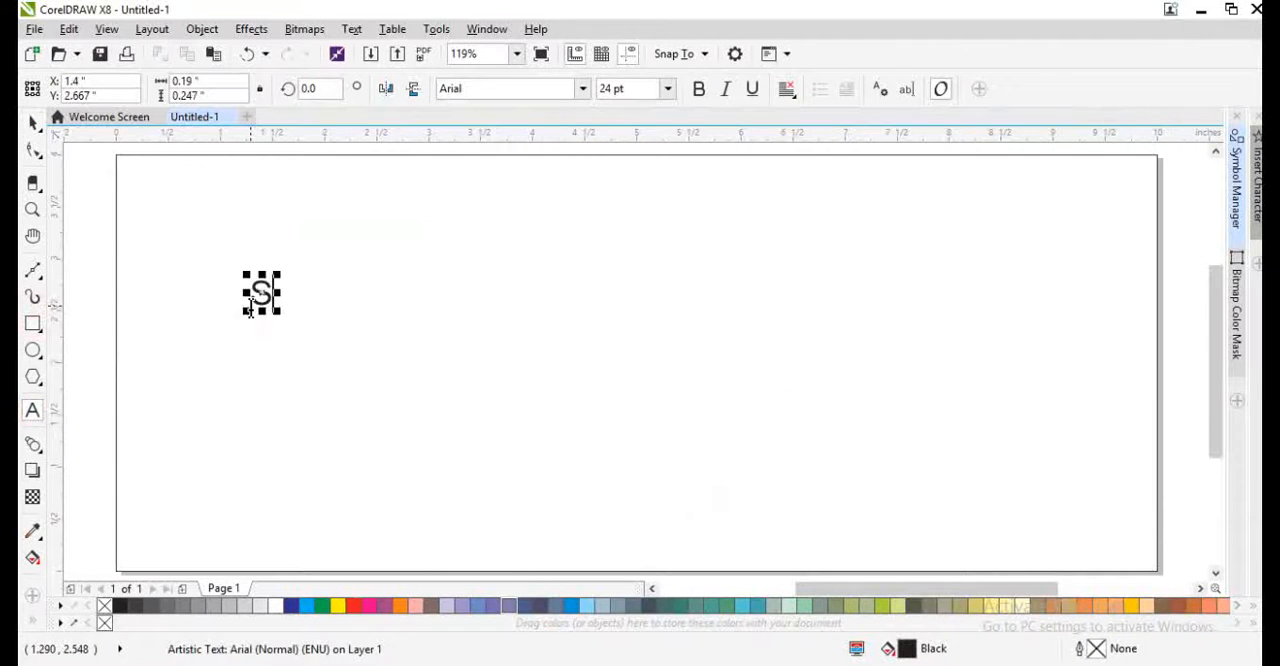
text(hubham towels)
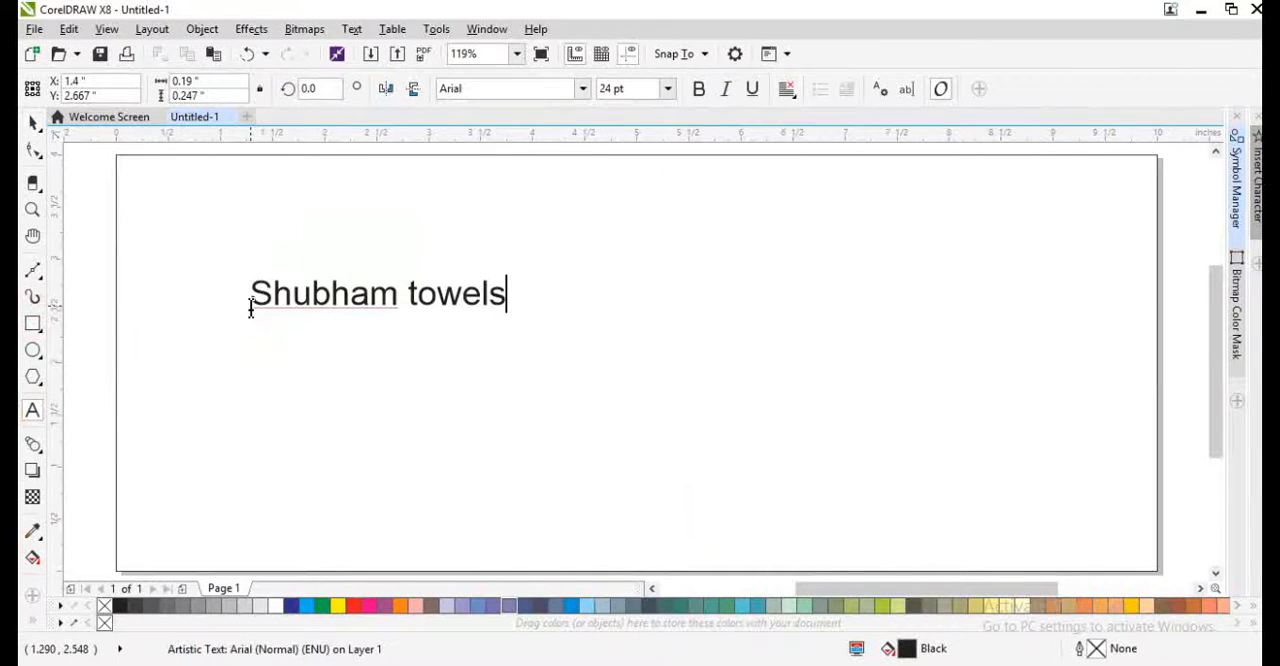
key(ctrl+space)
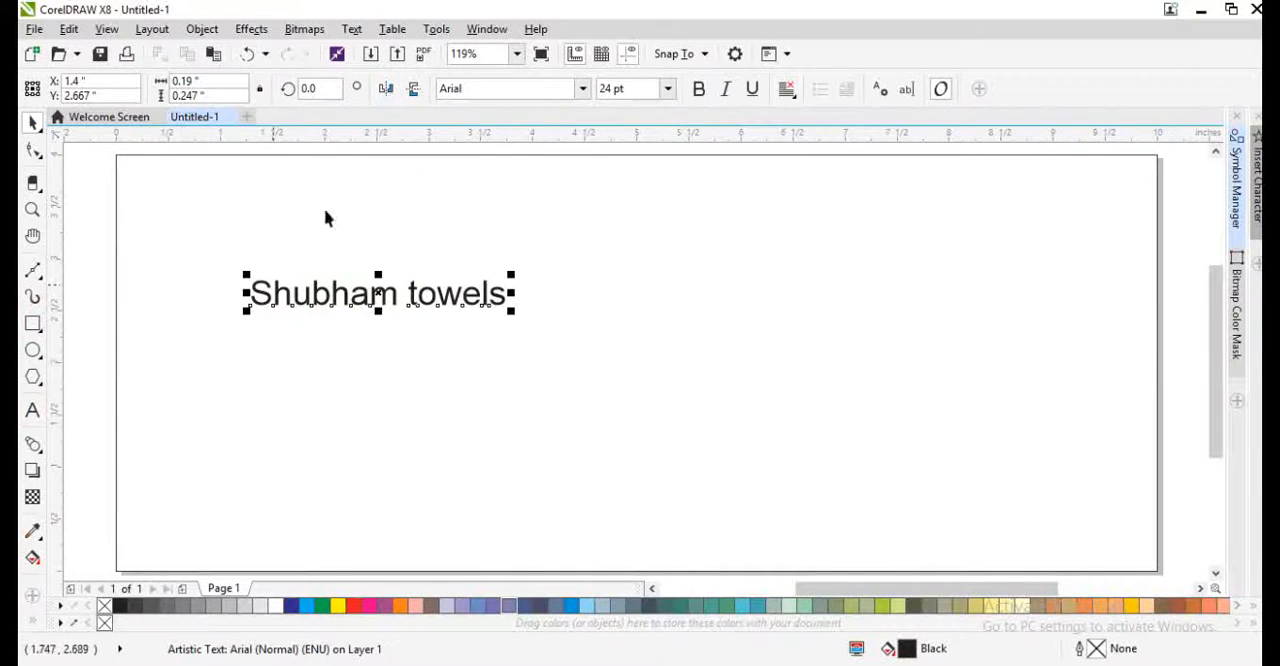
- Set the "Shubham towels" text in Arial Black and change its case to UPPERCASE
click(578, 90)
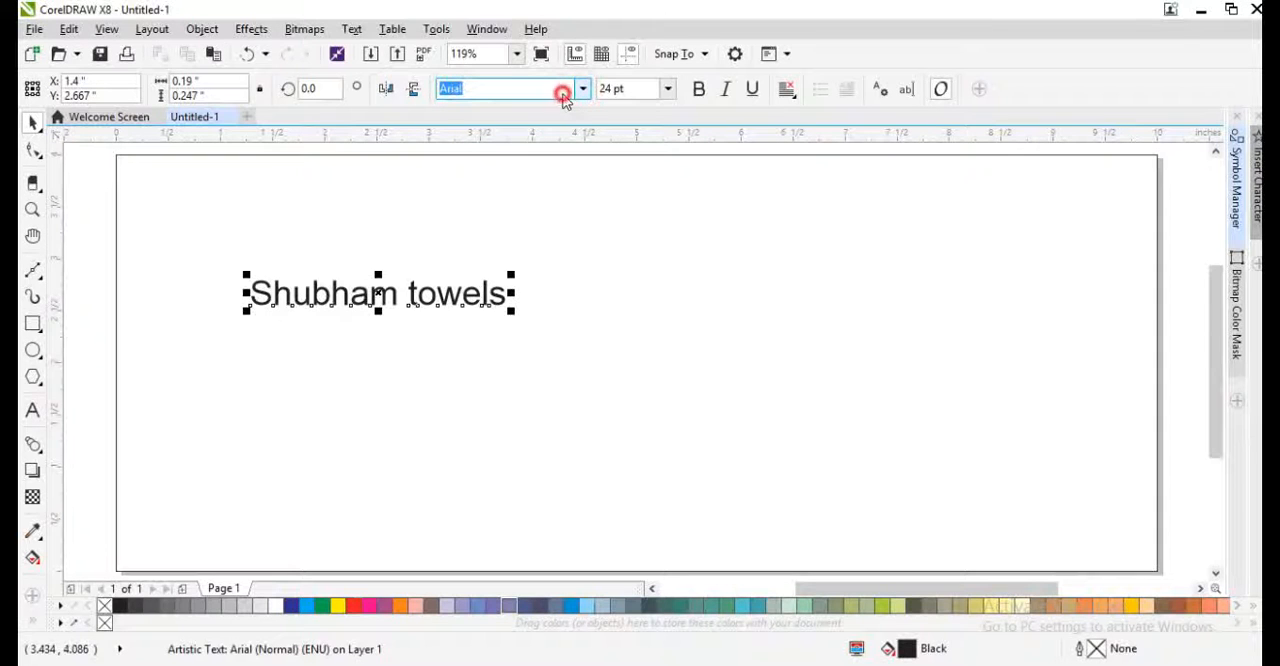
click(550, 143)
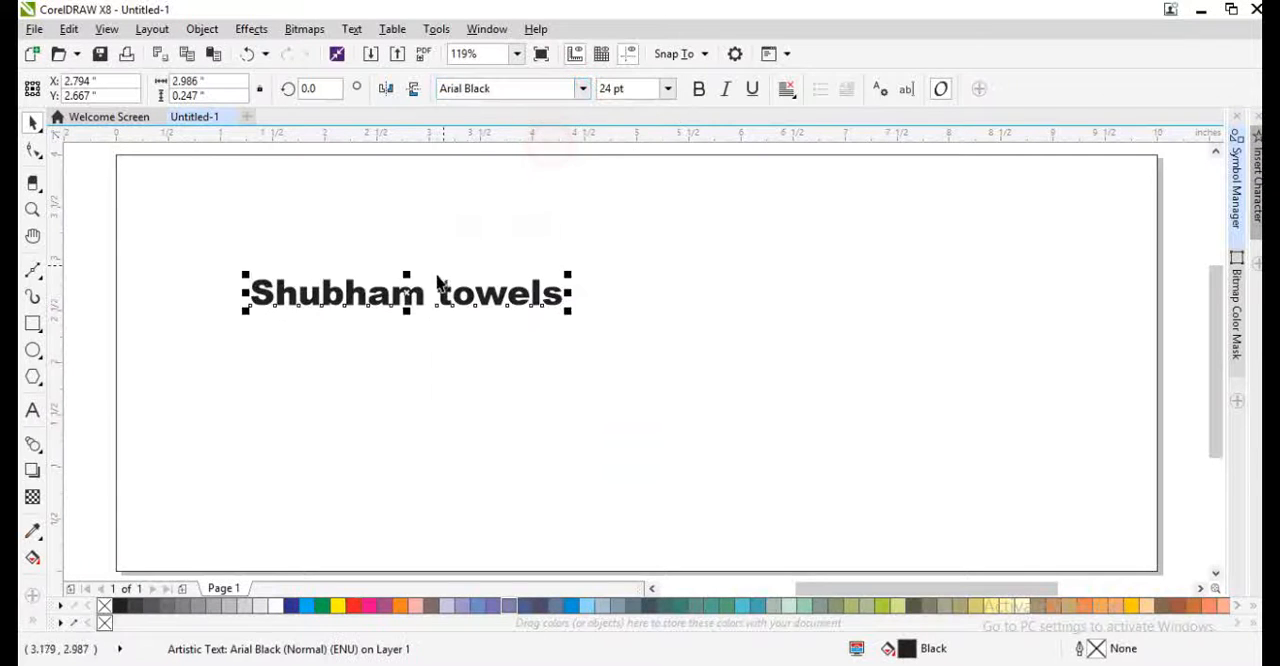
key(shift+F3)
click(526, 322)
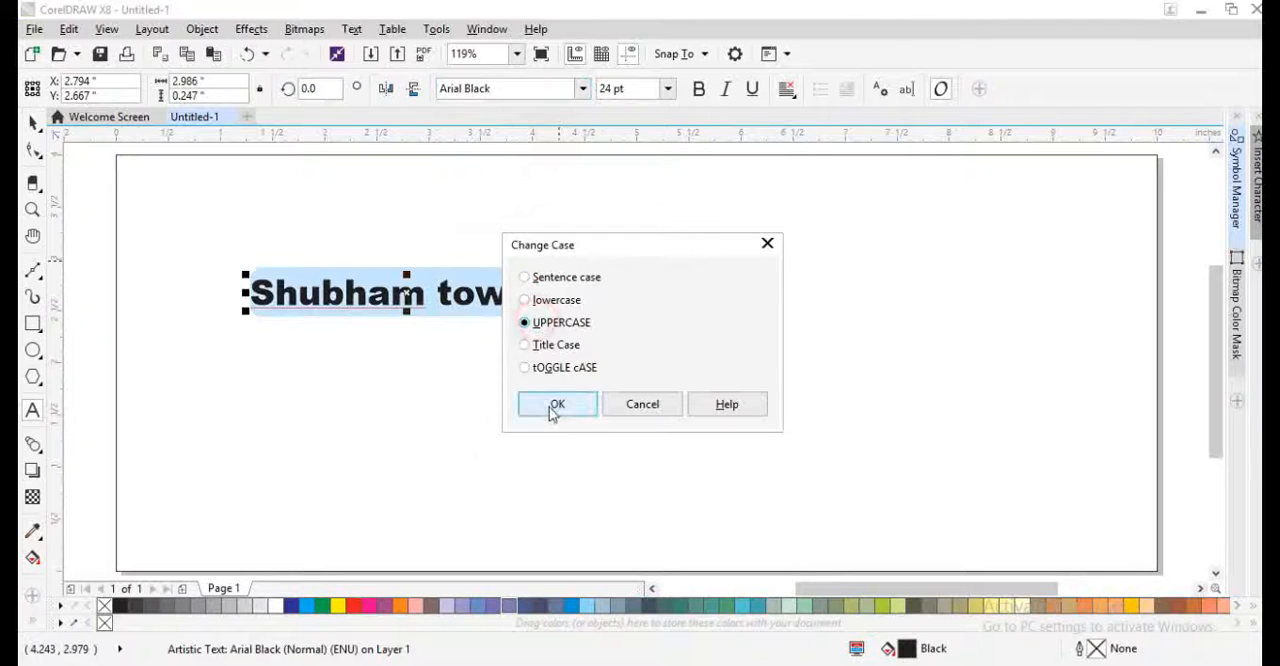
click(557, 404)
- Enlarge the heading to about 6.7 inches wide and place a copy about 1.46 inches wide above its left end
drag(488, 301, 353, 281)
drag(537, 285, 327, 326)
right_click(327, 326)
drag(275, 241, 263, 197)
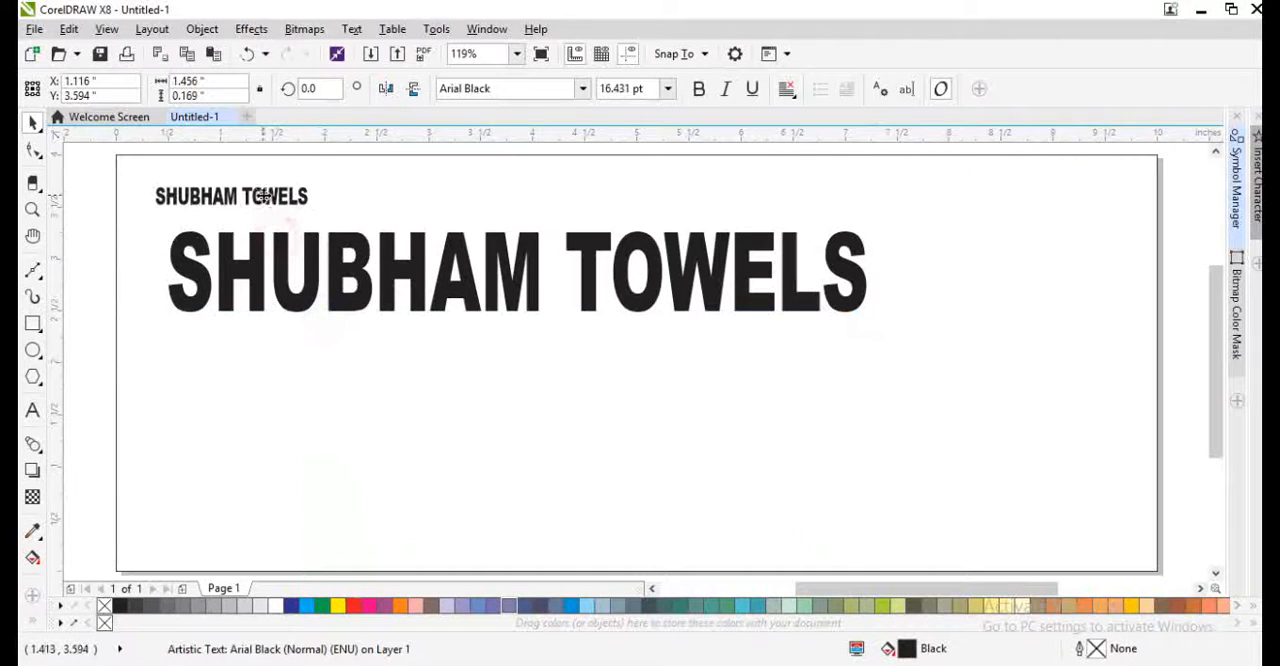
- Replace the small copy's text with "GSTIN :" and the business's tax number, and enlarge the line to about 3.18 inches wide
double_click(263, 195)
key(ctrl+a)
text(gst)
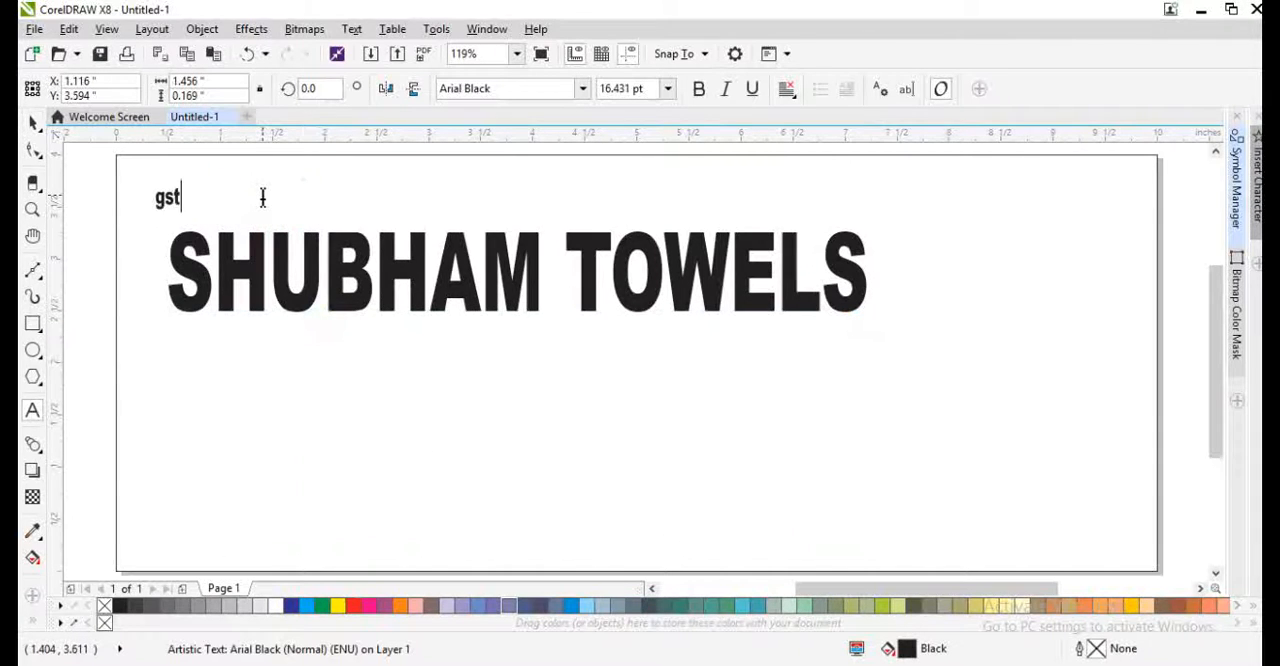
key(ctrl+a)
text(GST)
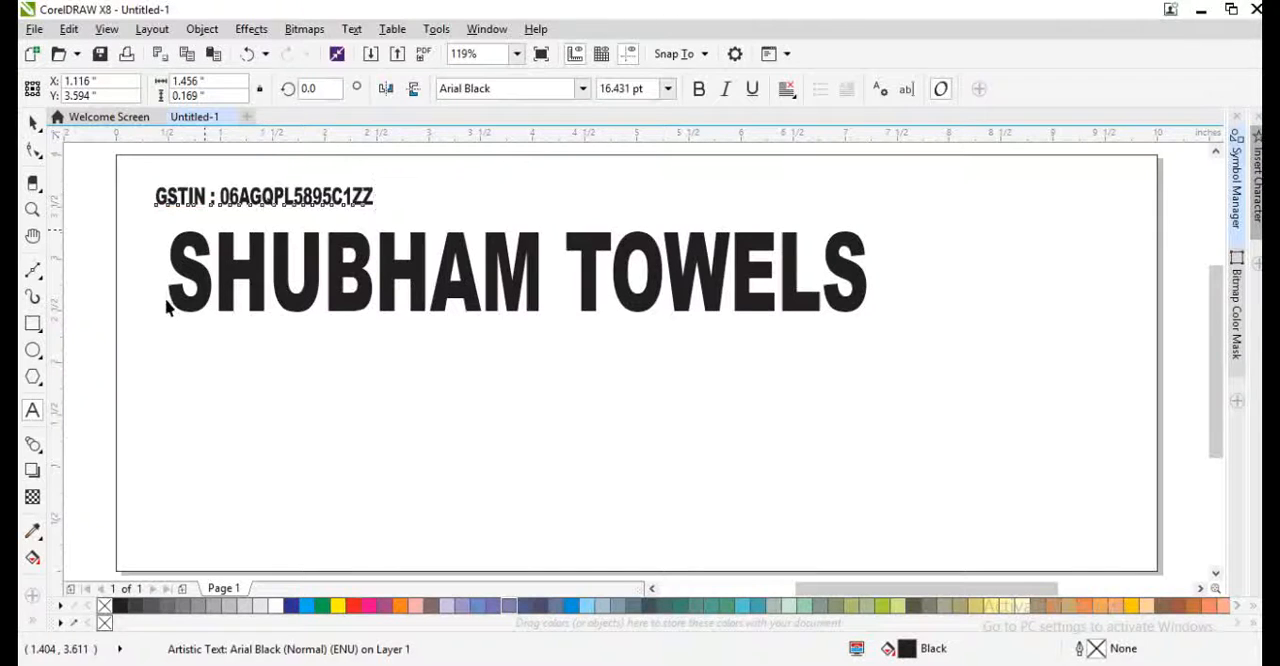
key(ctrl+space)
drag(381, 179, 508, 189)
- Resize the SHUBHAM TOWELS heading to about 9.14 inches wide and 1.18 inches high, fitting it within the page under the GSTIN line
click(875, 316)
click(860, 310)
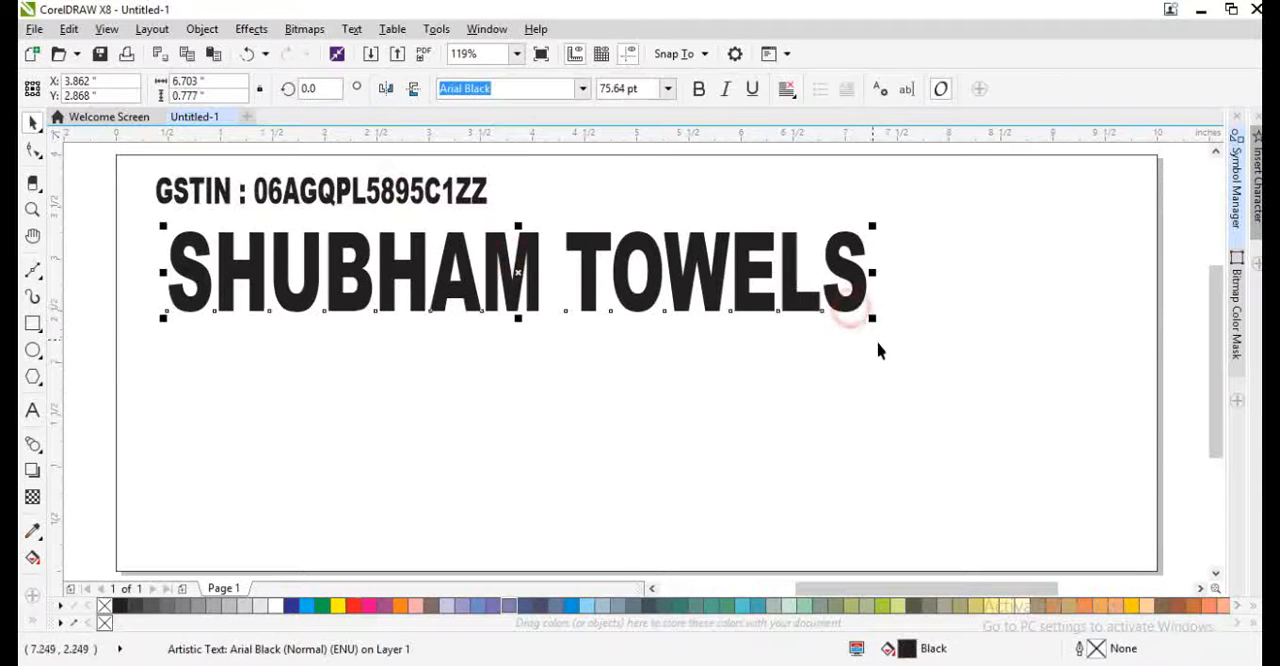
drag(873, 317, 1208, 400)
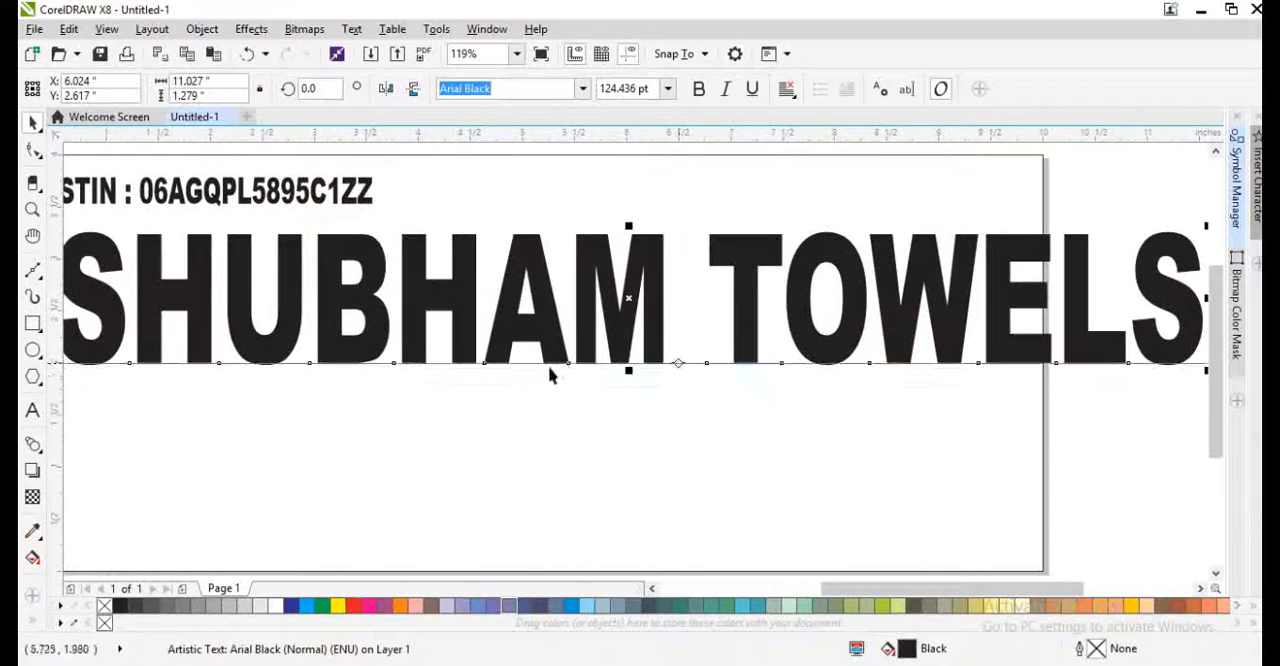
key(ctrl+KP_2)
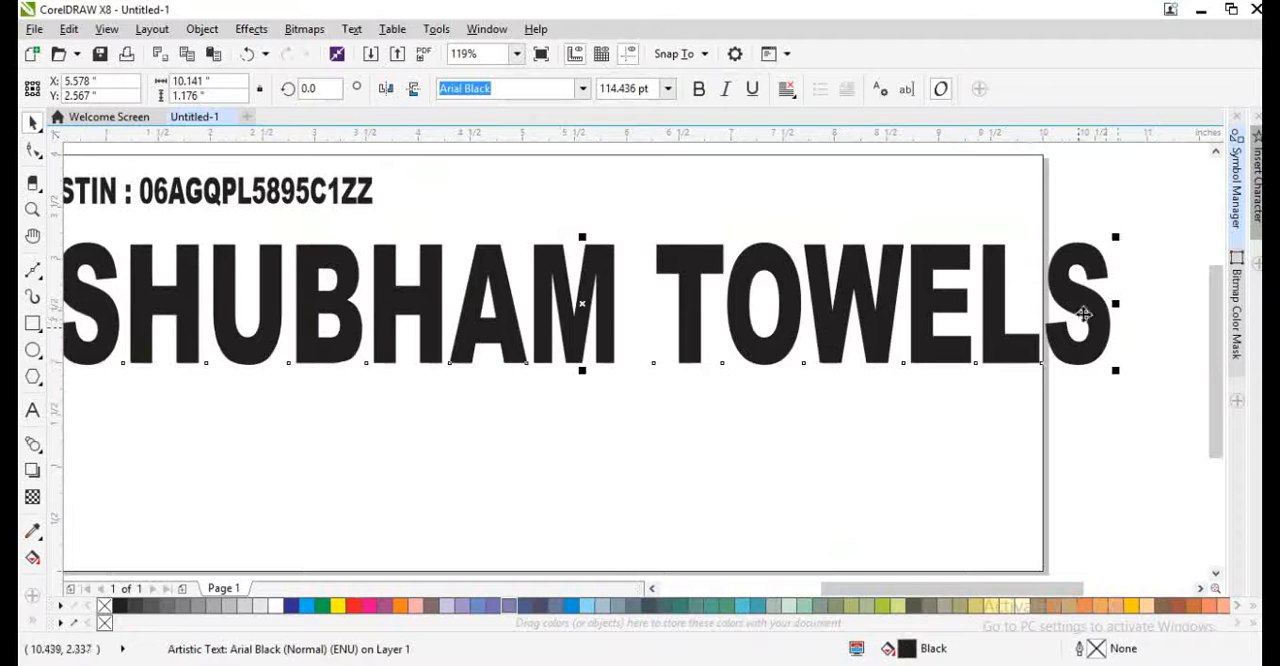
drag(1118, 303, 980, 308)
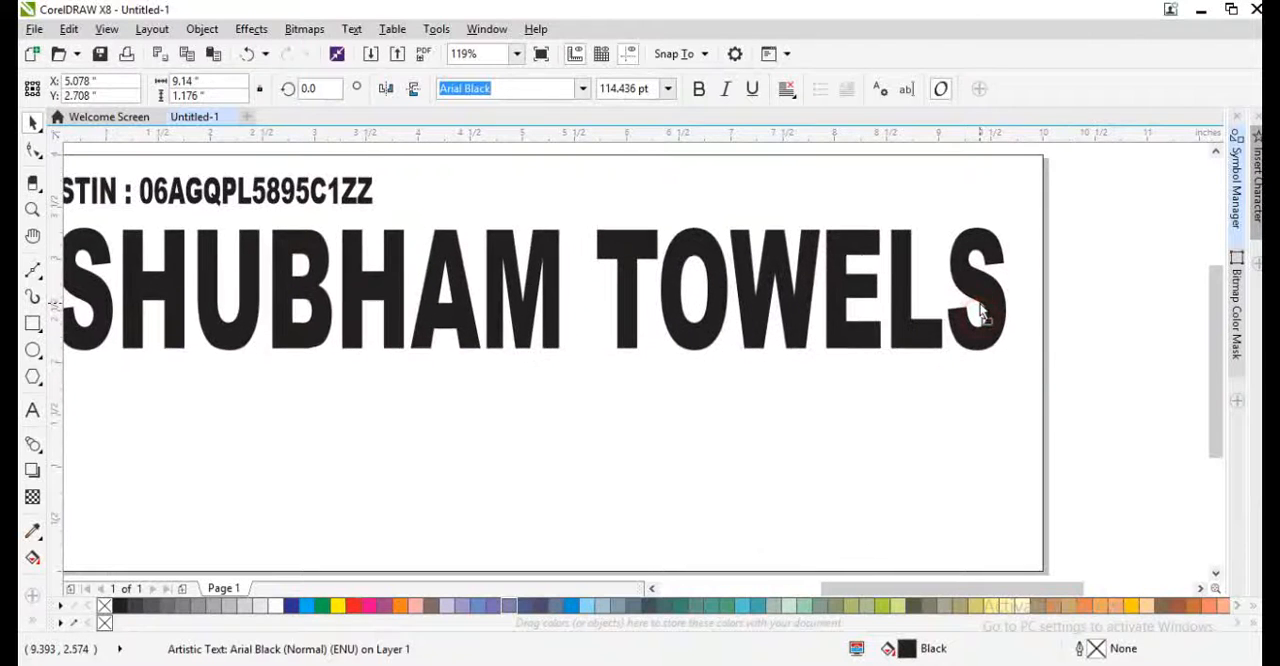
- Centre the SHUBHAM TOWELS heading horizontally on the rectangle and widen it slightly about its centre
shift+click(952, 413)
key(c)
scroll(722, 318, left, 1)
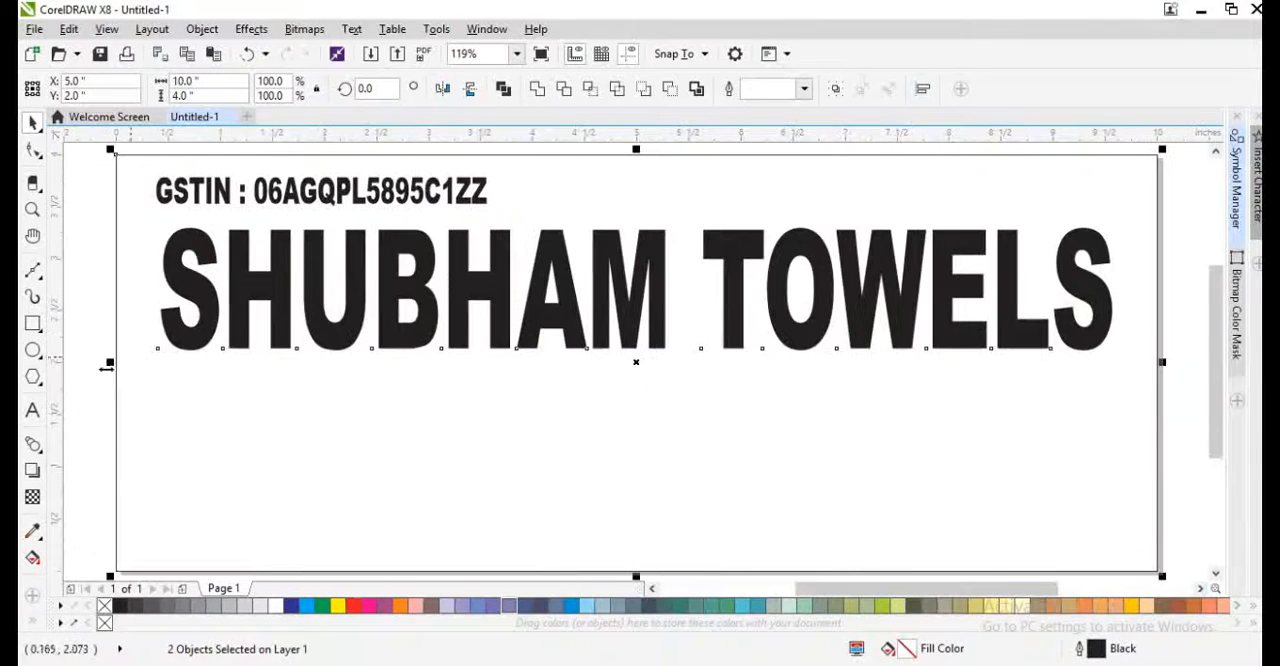
click(76, 406)
click(180, 340)
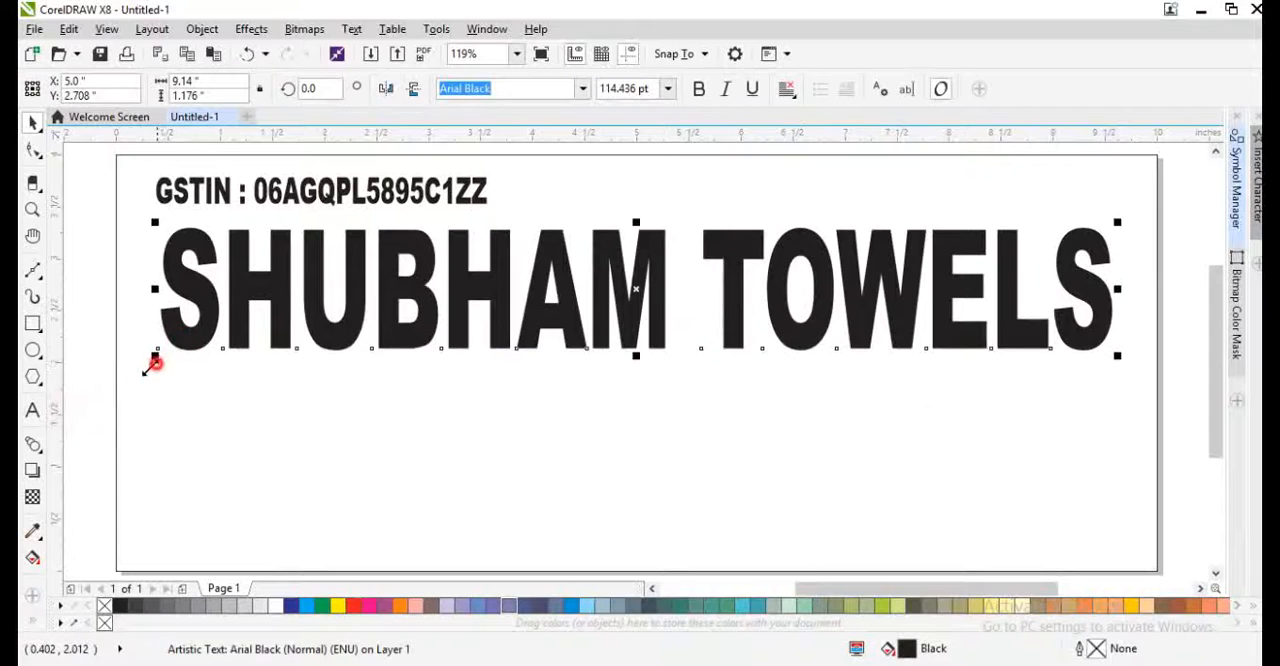
drag(153, 362, 143, 370)
- Align the GSTIN line with the heading's left edge and place a copy of it below the heading
click(400, 193)
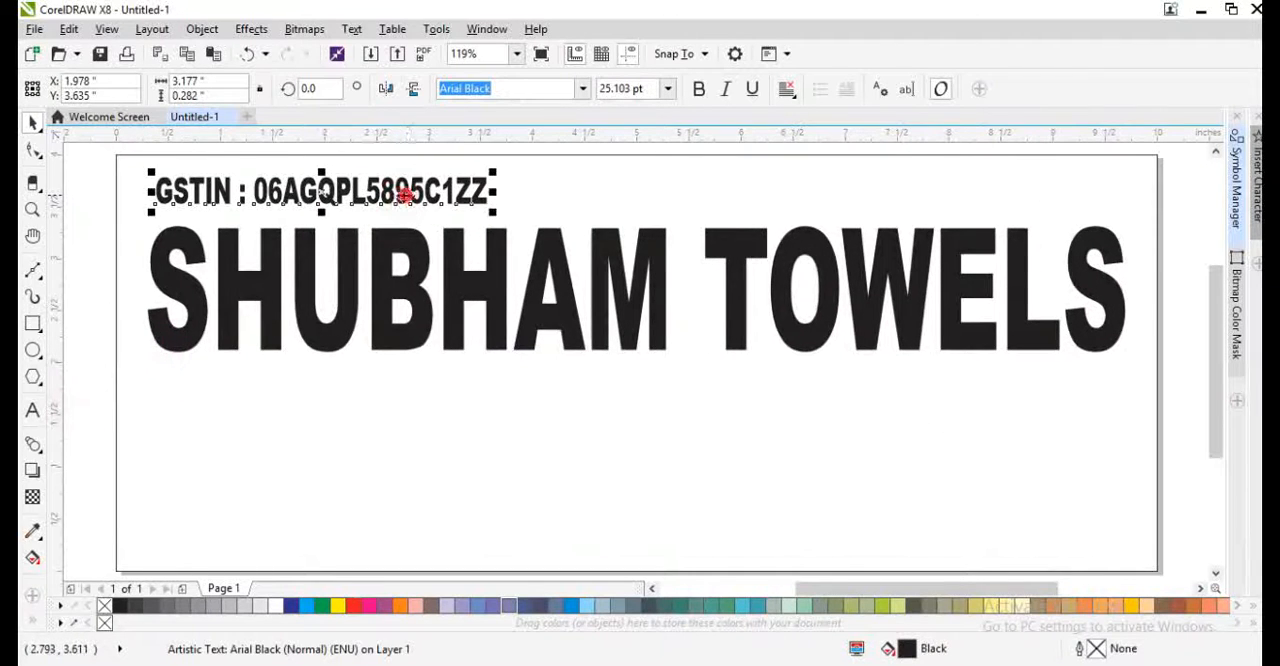
click(451, 198)
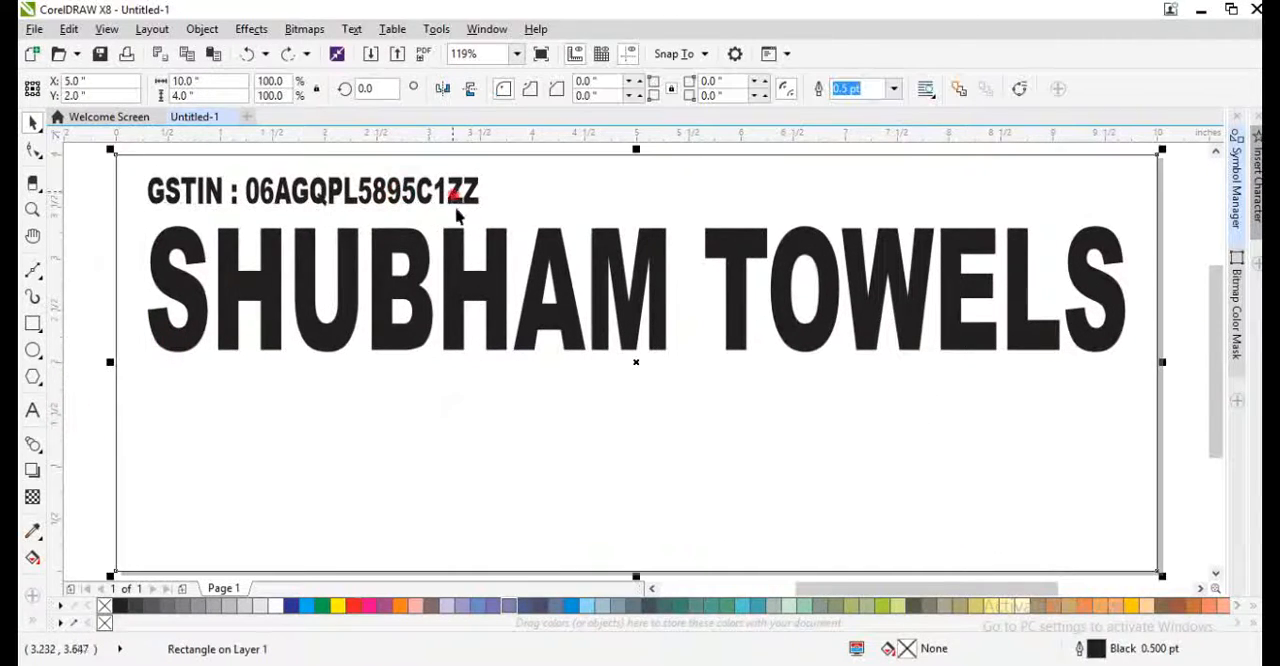
drag(453, 192, 516, 399)
right_click(516, 399)
- Replace the copied line's text below the heading with "TRADERS OF : ALL KINDS OF TOWELS"
double_click(439, 403)
key(ctrl+a)
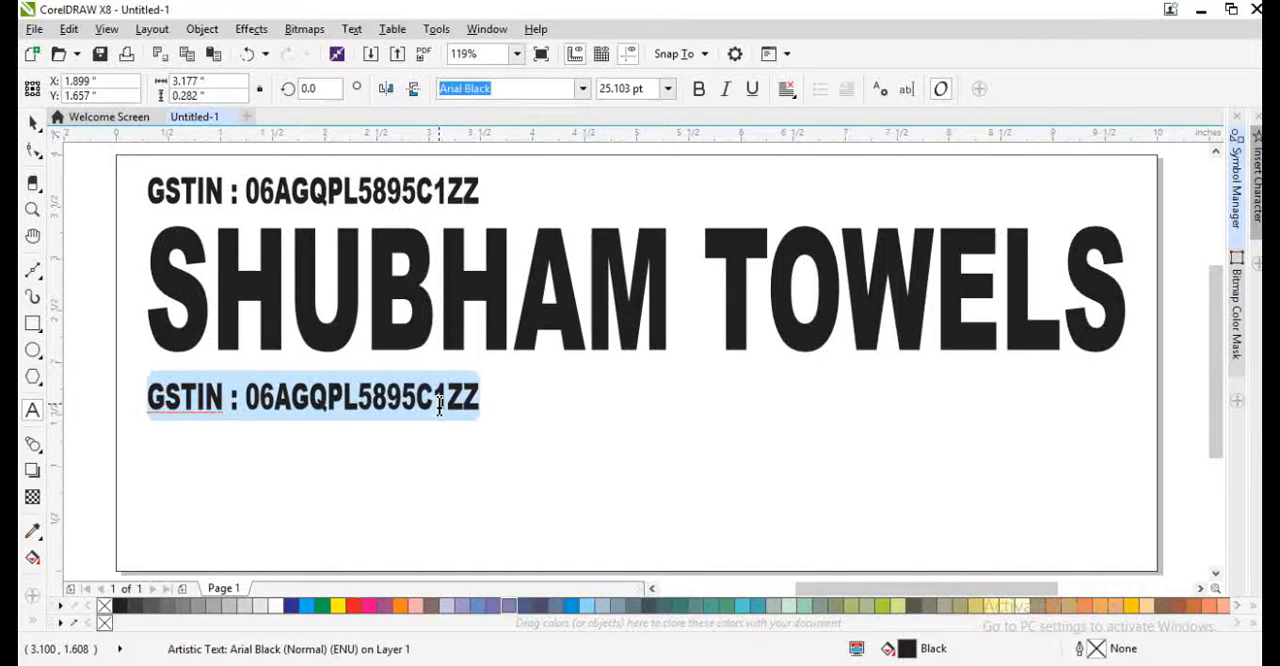
key(Home)
scroll(439, 405, up, 3)
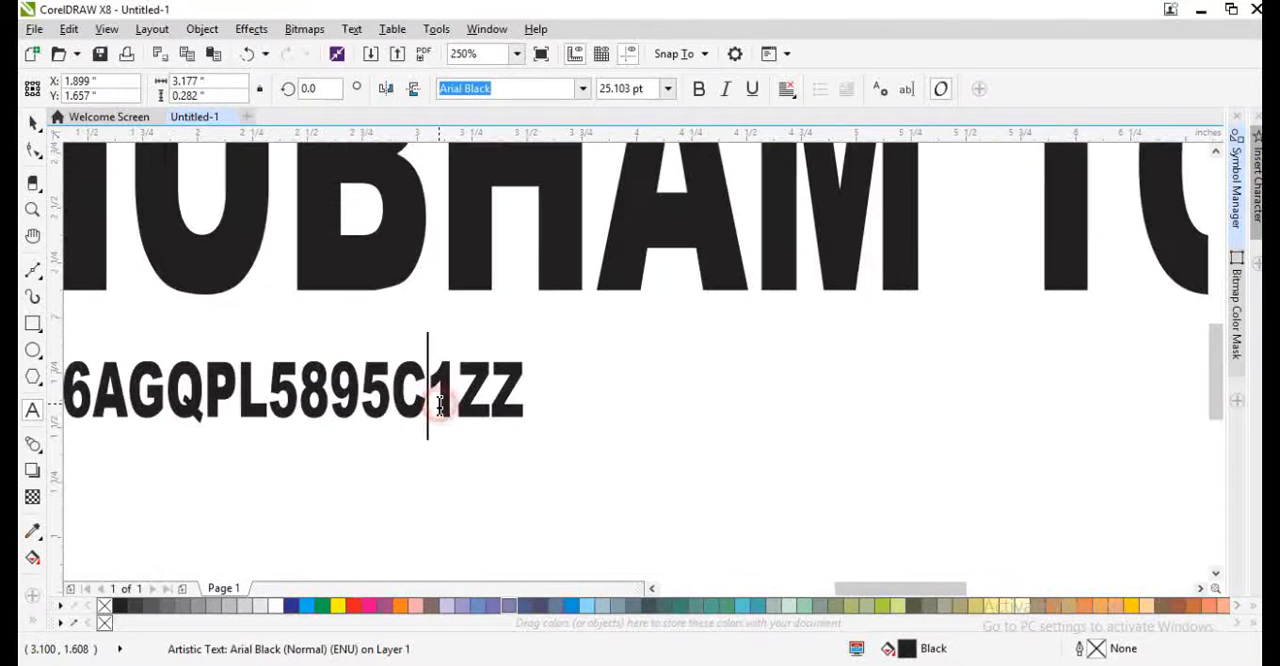
double_click(439, 405)
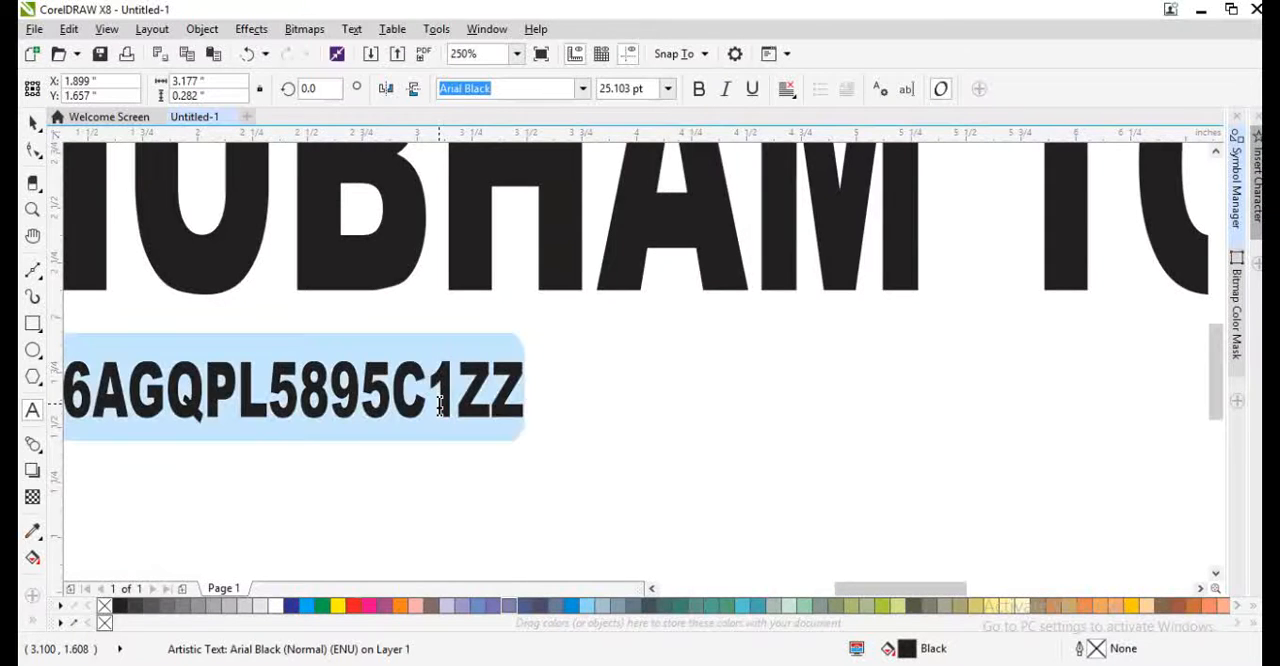
scroll(439, 405, down, 5)
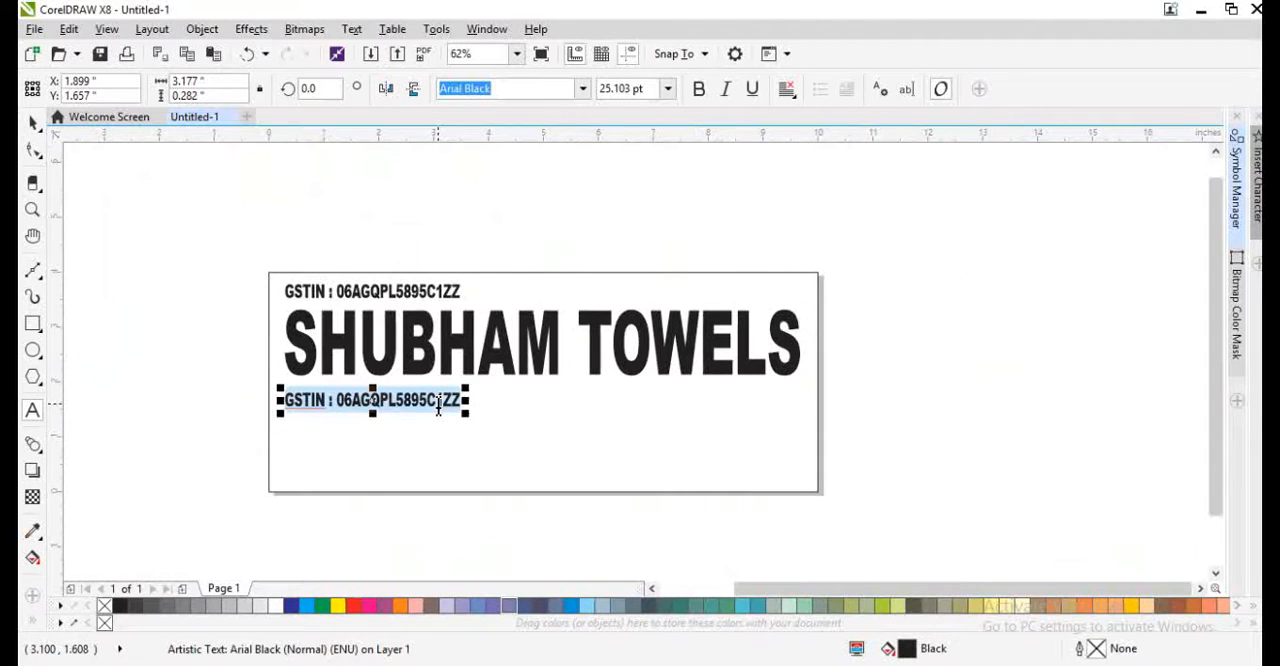
text(TRADERS OF : ALL KINDS OF TOWELS)
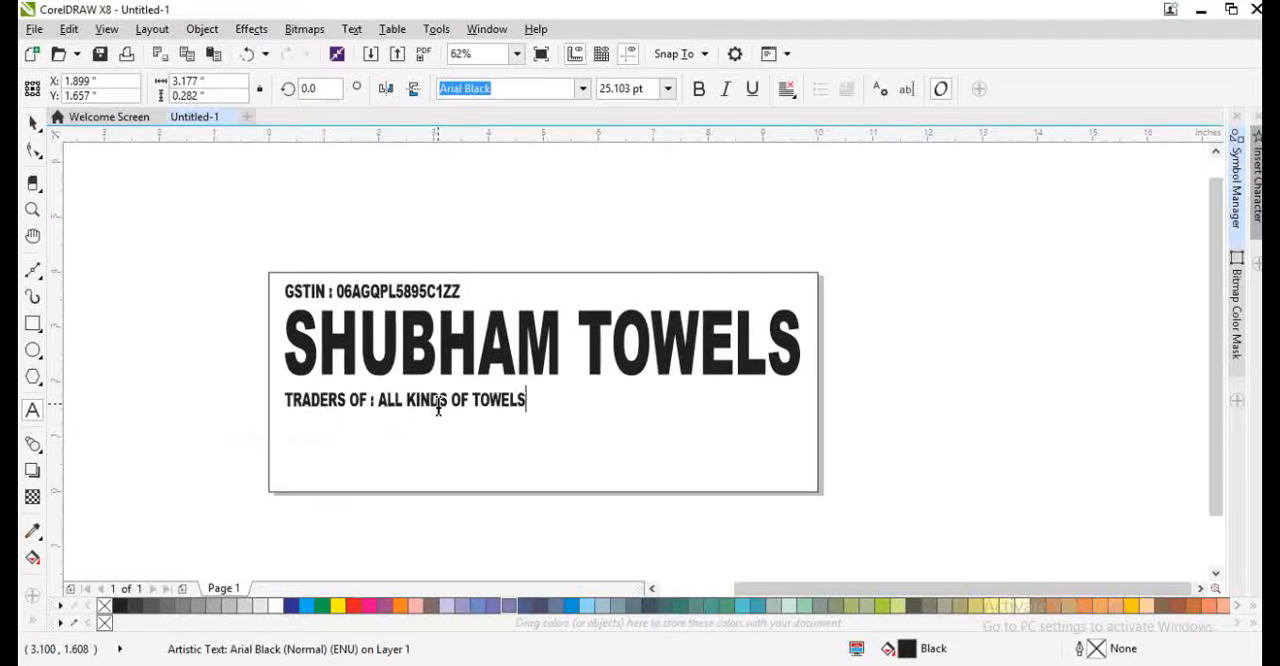
key(ctrl+space)
- Stretch the traders line to about 5.88 inches wide and centre it horizontally on the rectangle just below the heading
drag(476, 414, 690, 414)
shift+click(722, 401)
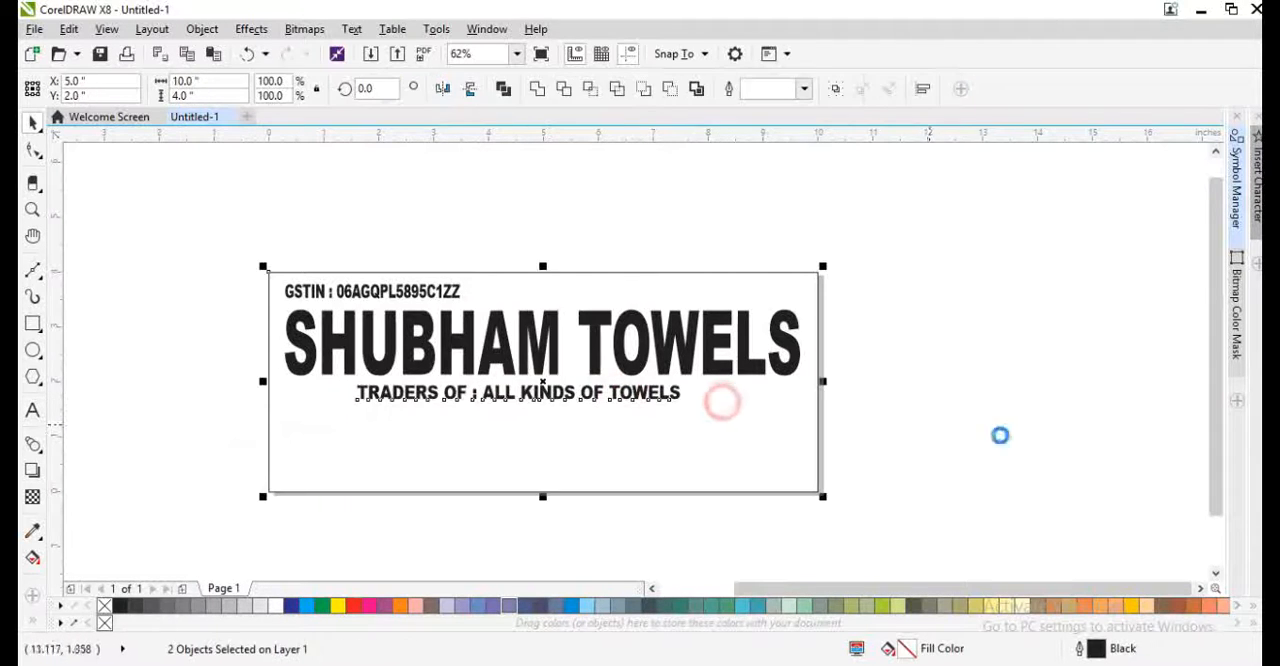
key(c)
click(1000, 436)
- Place a copy of the traders line about 0.7 inch below the original
click(730, 444)
key(shift+F2)
click(680, 376)
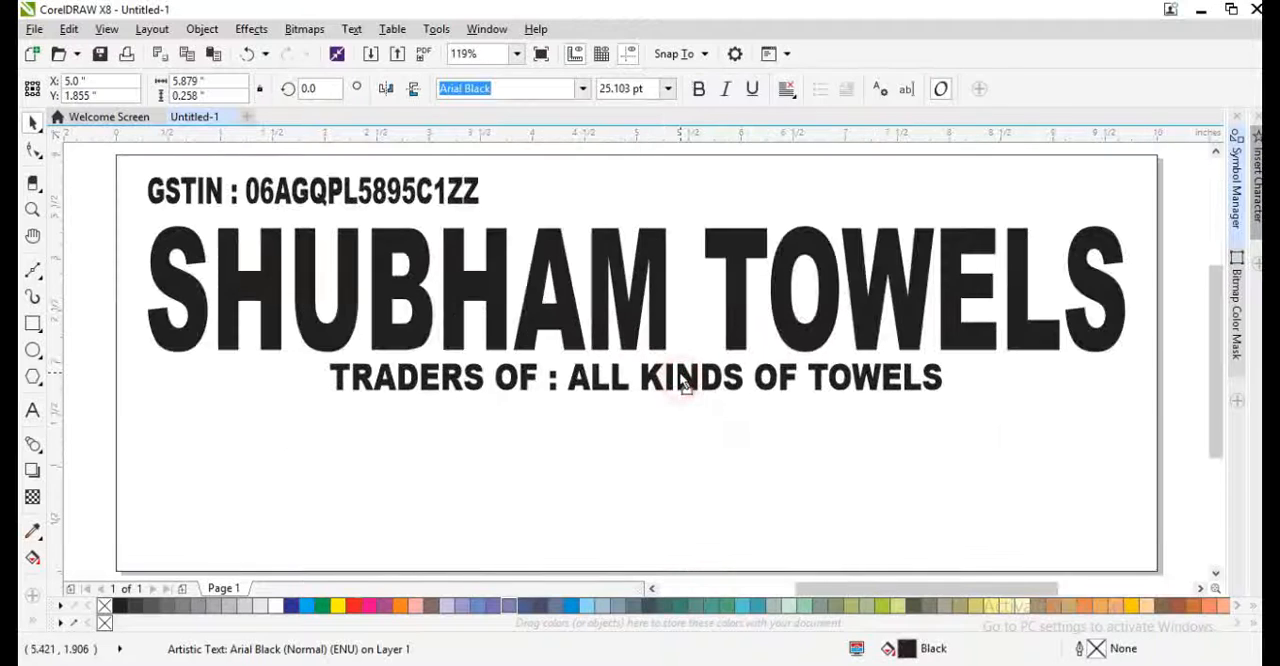
drag(680, 373, 673, 446)
right_click(673, 446)
- Replace the copied traders line's text with the start of the shop address: shop number and market name
key(F8)
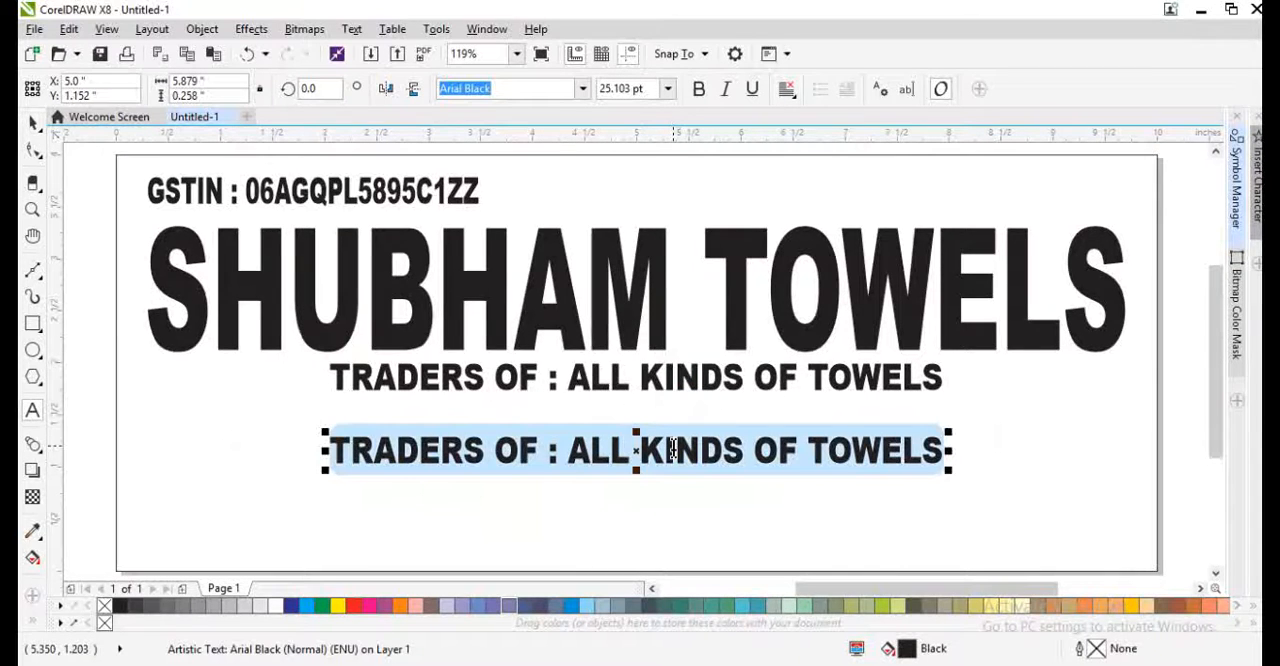
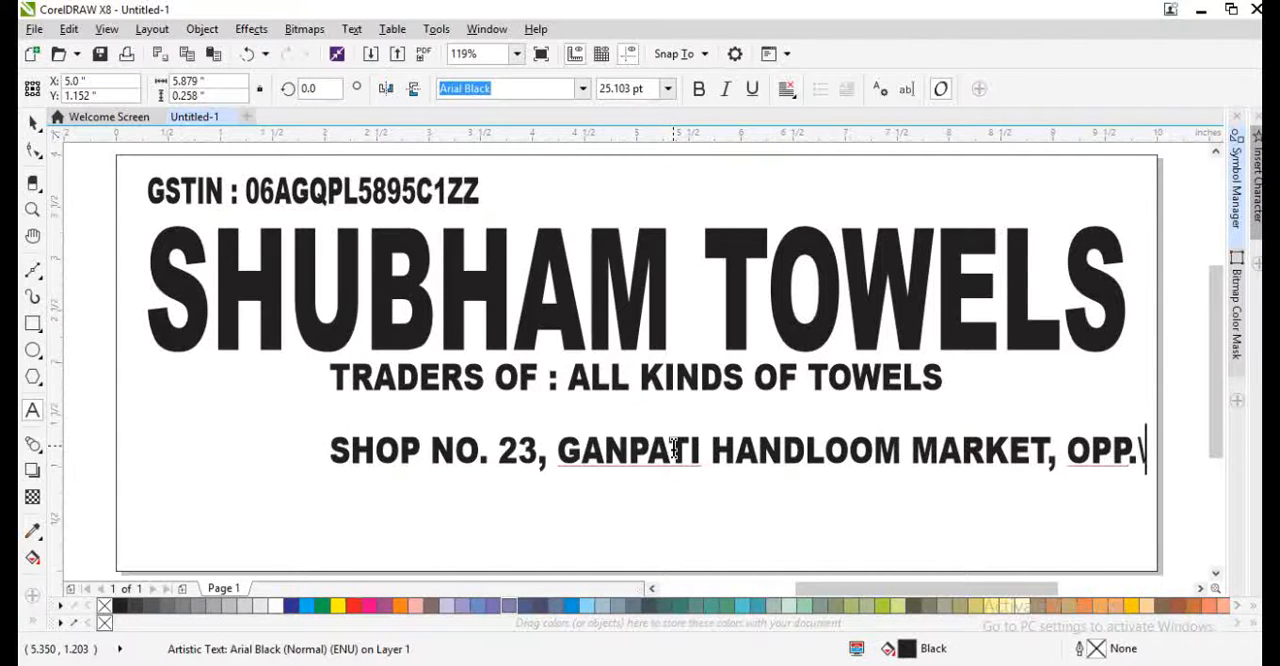
- Complete the address line with the opposite landmark, road and city, separated by commas
key(BackSpace)
key(BackSpace)
key(BackSpace)
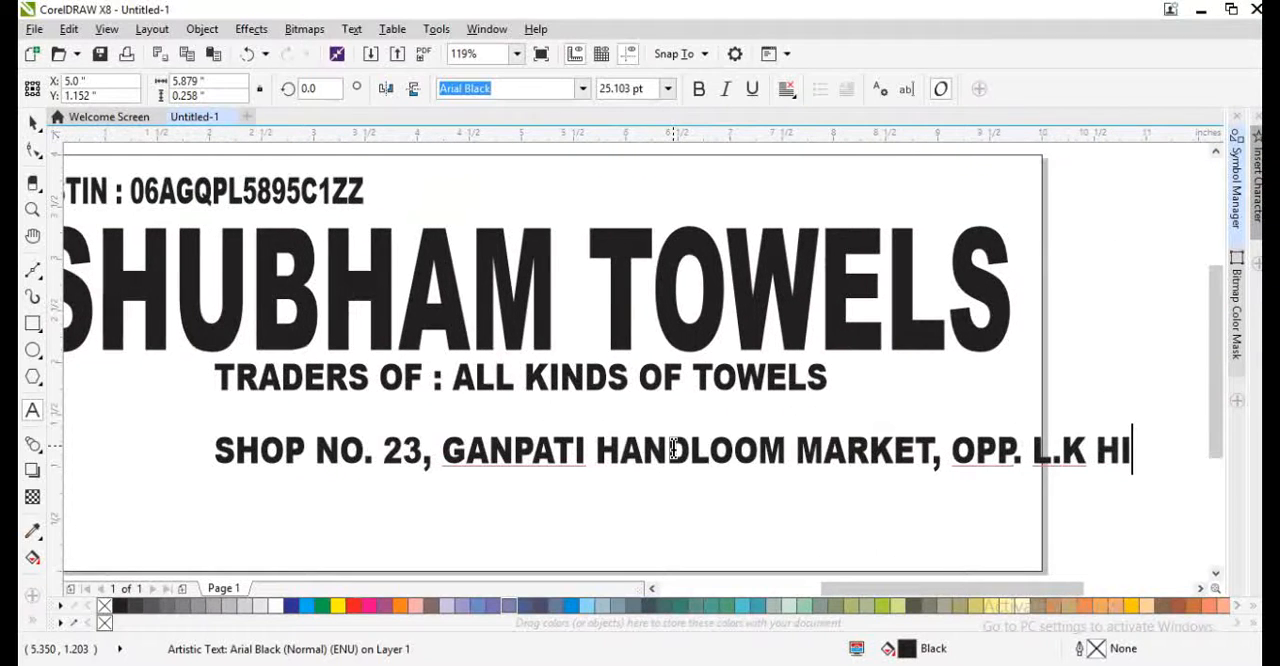
key(BackSpace)
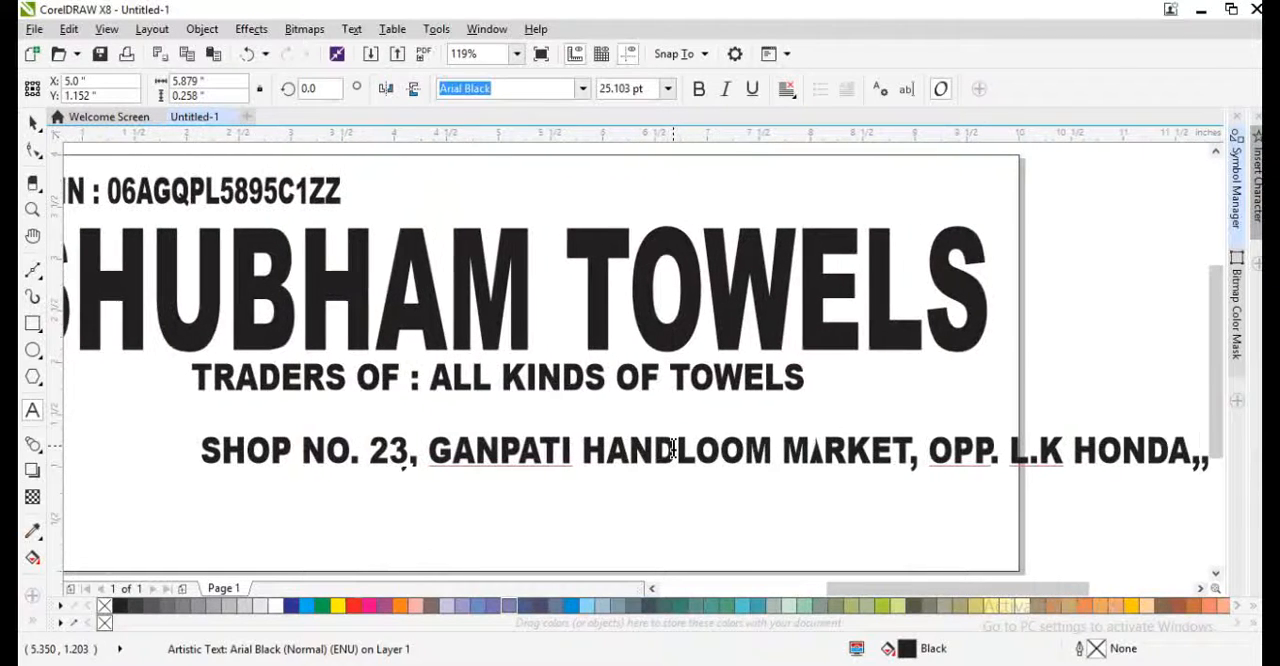
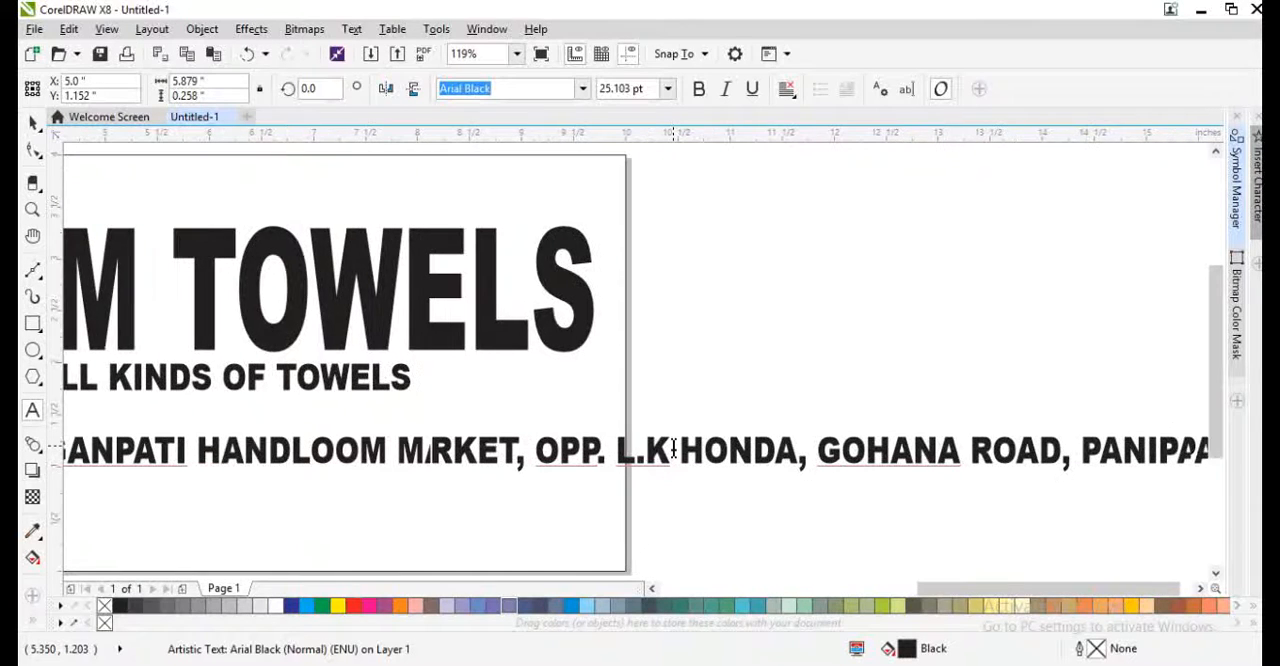
- Move the address line to the rectangle's bottom edge, narrow it to about 9.37 inches wide and centre it horizontally
scroll(627, 460, down, 3)
scroll(627, 460, down, 2)
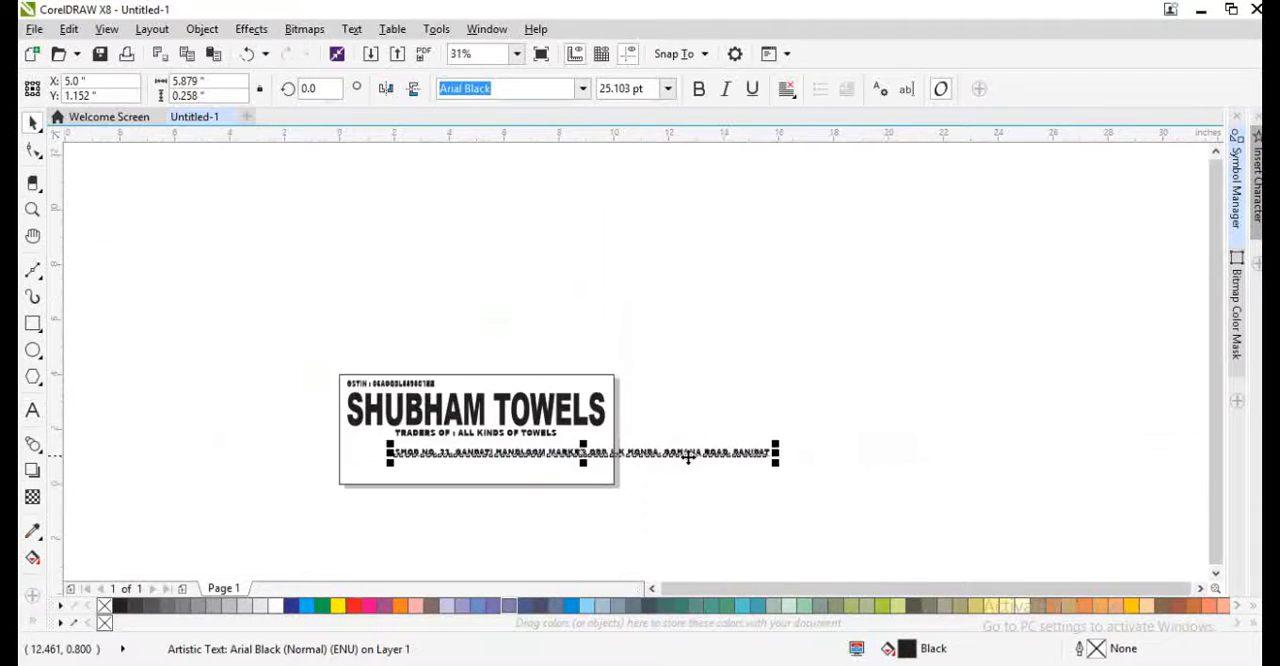
drag(686, 452, 650, 489)
drag(737, 484, 622, 480)
shift+click(587, 434)
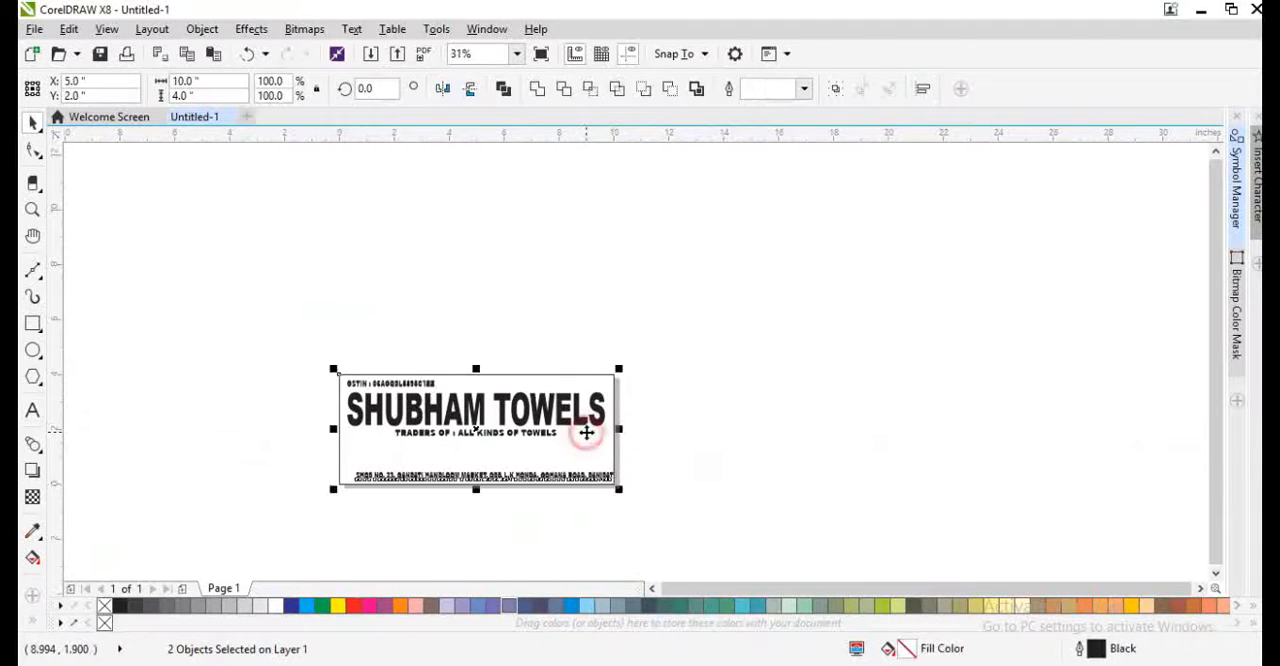
key(c)
key(F4)
key(Escape)
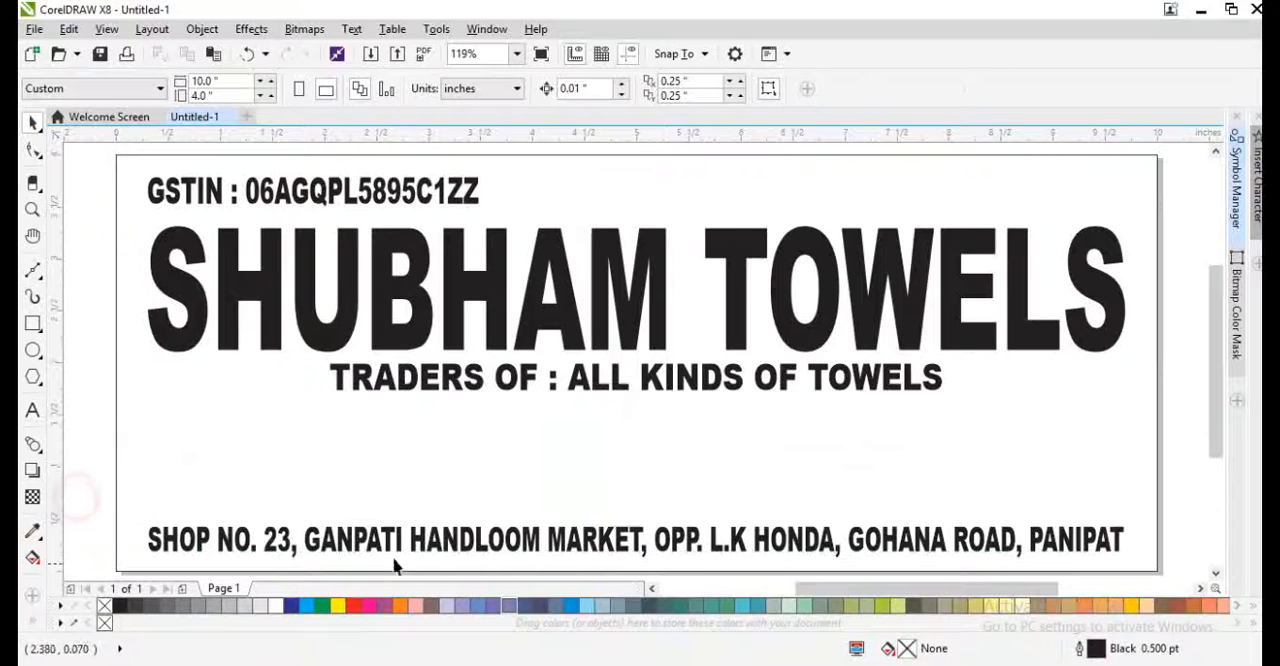
click(388, 548)
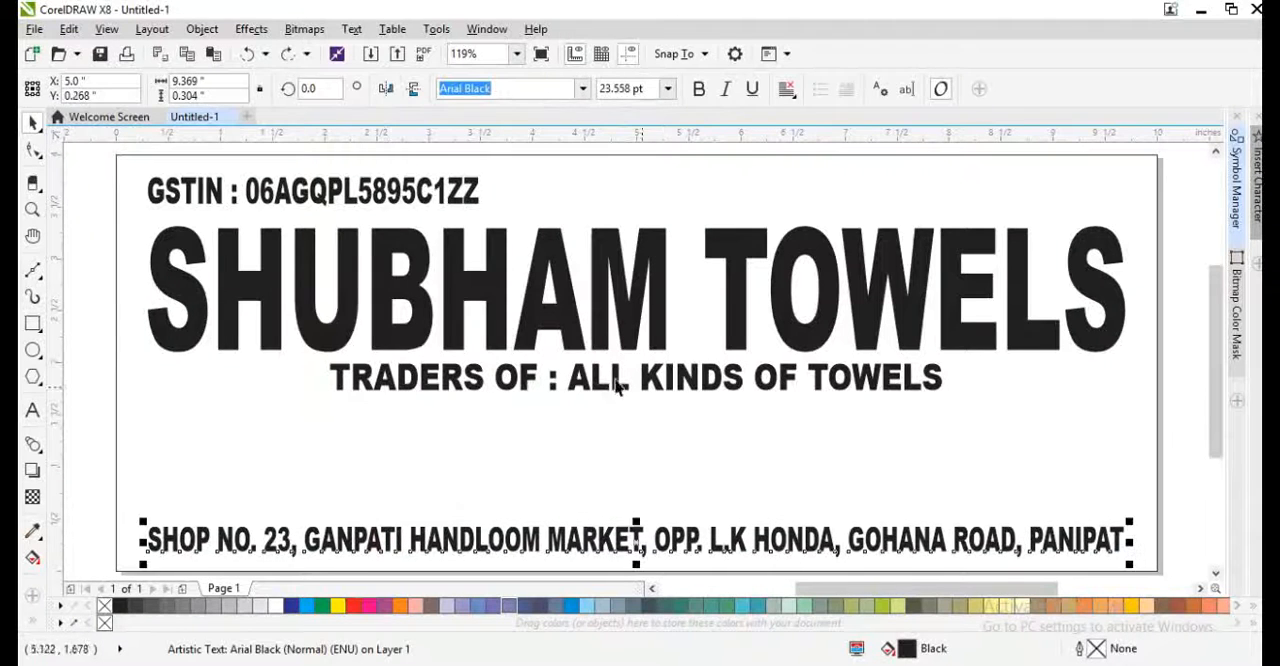
- Move the traders line down to just above the address and break the heading into two lines before "TOWELS"
drag(582, 386, 594, 496)
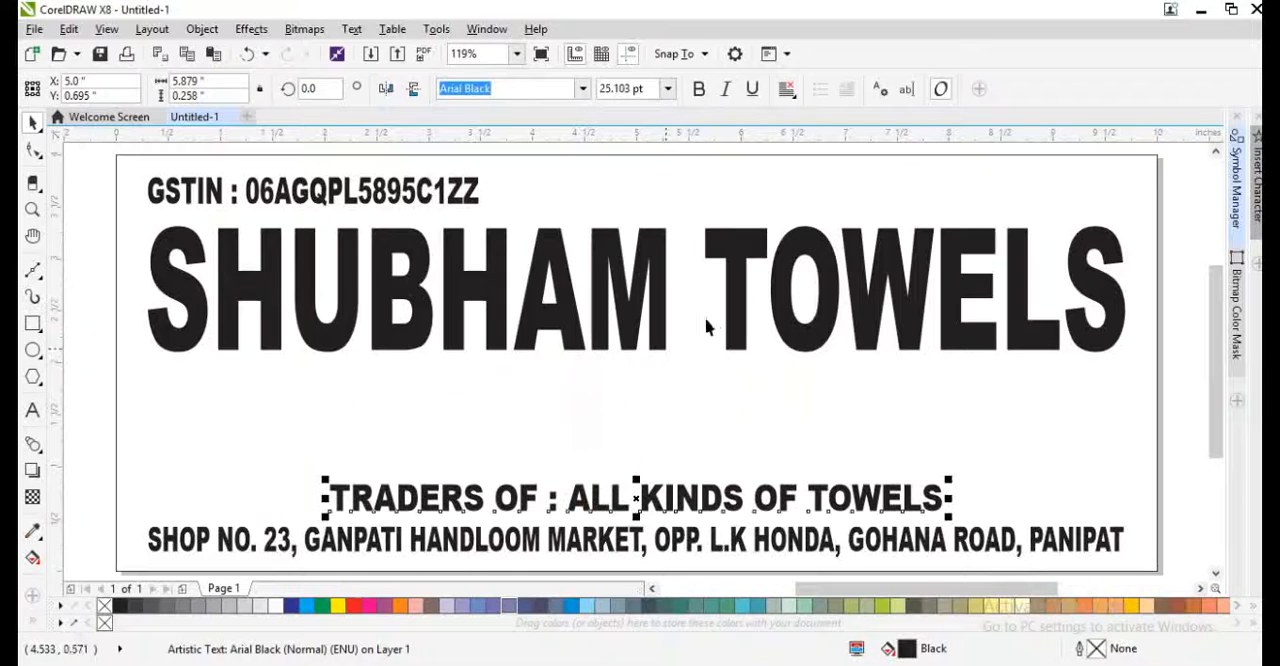
double_click(730, 258)
key(Return)
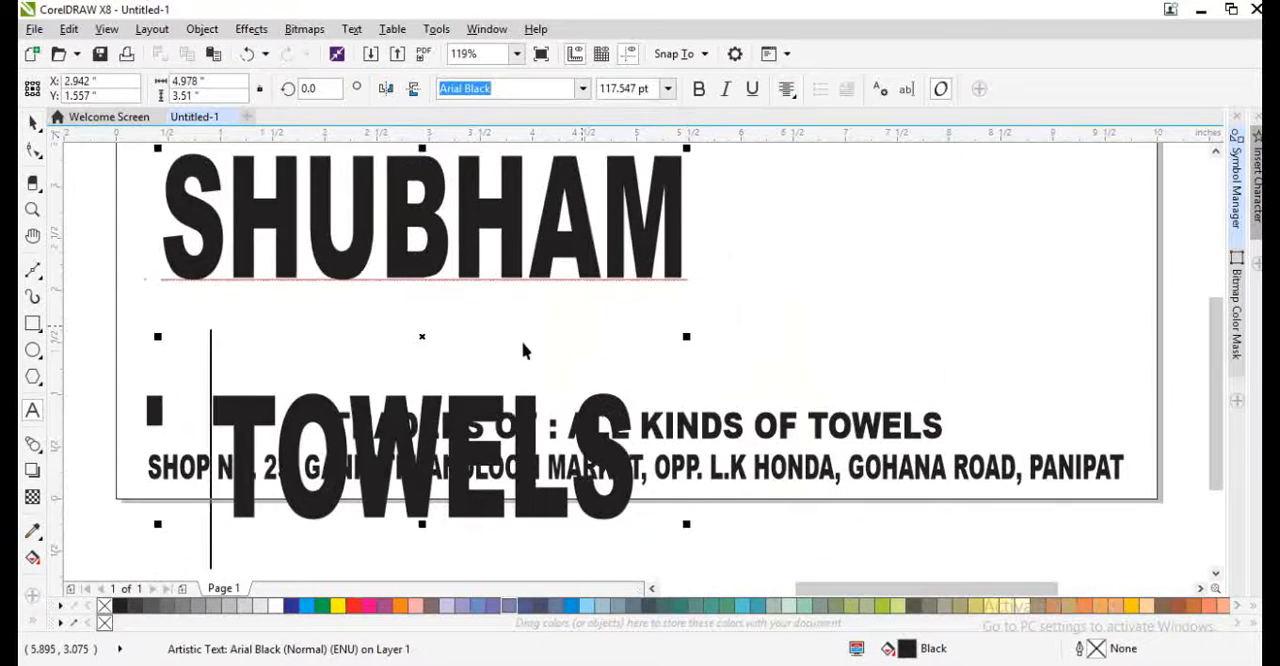
- Tighten the two-line heading's line spacing until the text is about 2.64 inches high overall
key(ctrl+space)
scroll(499, 350, down, 1)
scroll(486, 319, up, 1)
key(F10)
scroll(247, 409, down, 1)
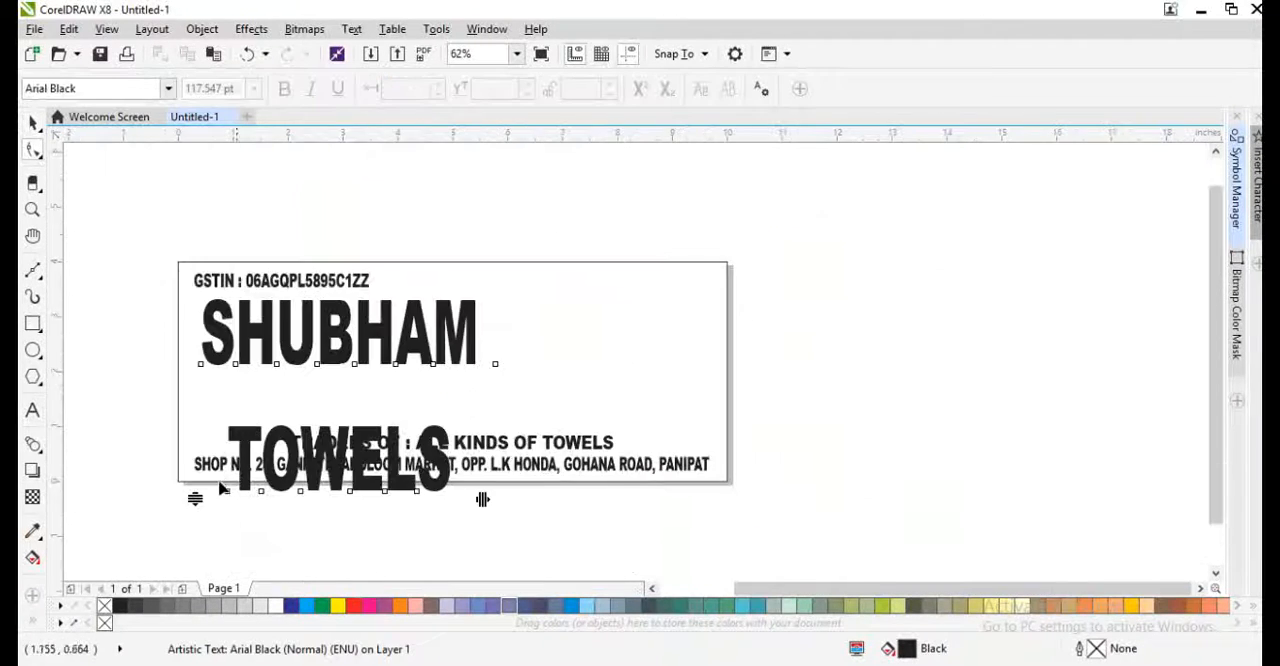
drag(197, 499, 206, 420)
key(space)
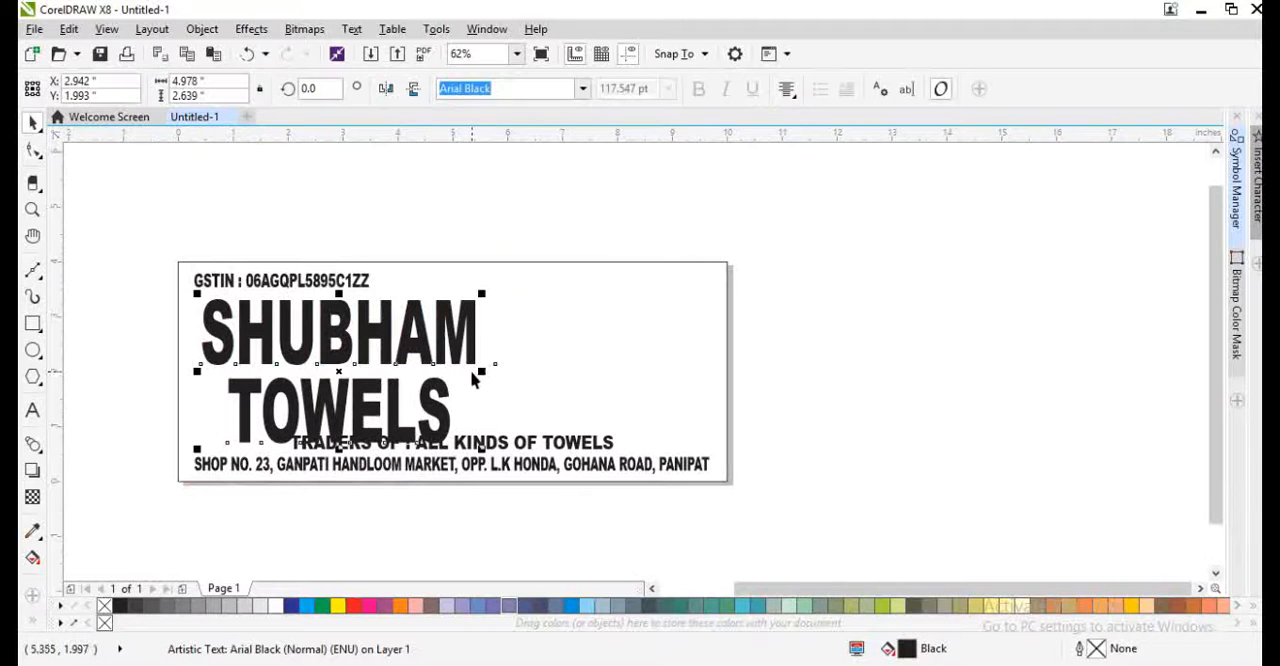
- Widen the heading and scale it to about 7.15 × 2.23 inches between the GSTIN and traders lines
drag(483, 368, 674, 389)
drag(623, 343, 666, 349)
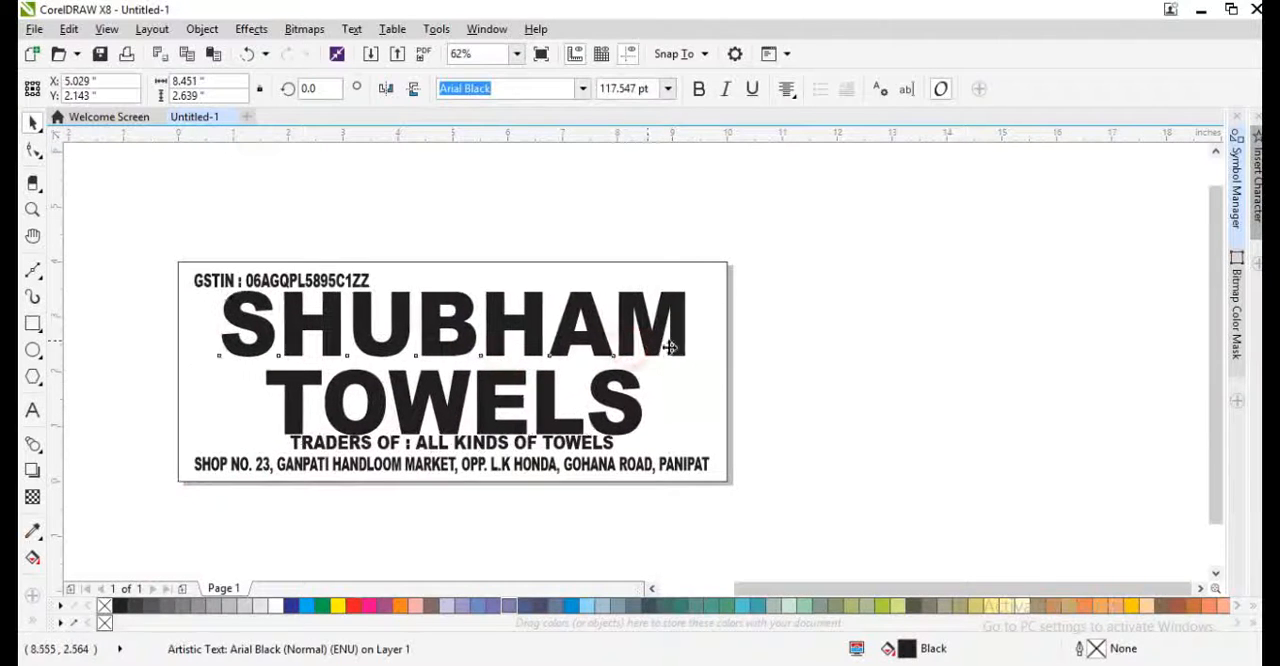
drag(692, 444, 660, 443)
shift+click(678, 403)
key(shift+F2)
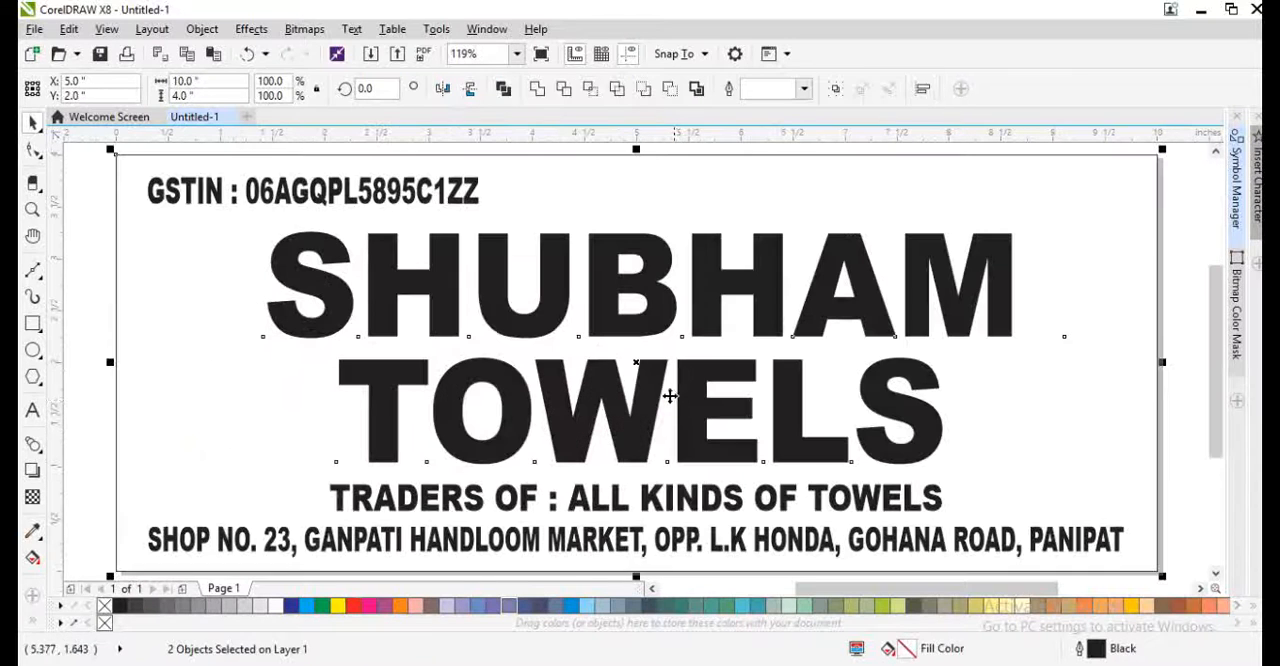
click(72, 345)
- Stretch the heading to about 2.42 inches high and centre it with the traders line horizontally in the rectangle
click(431, 266)
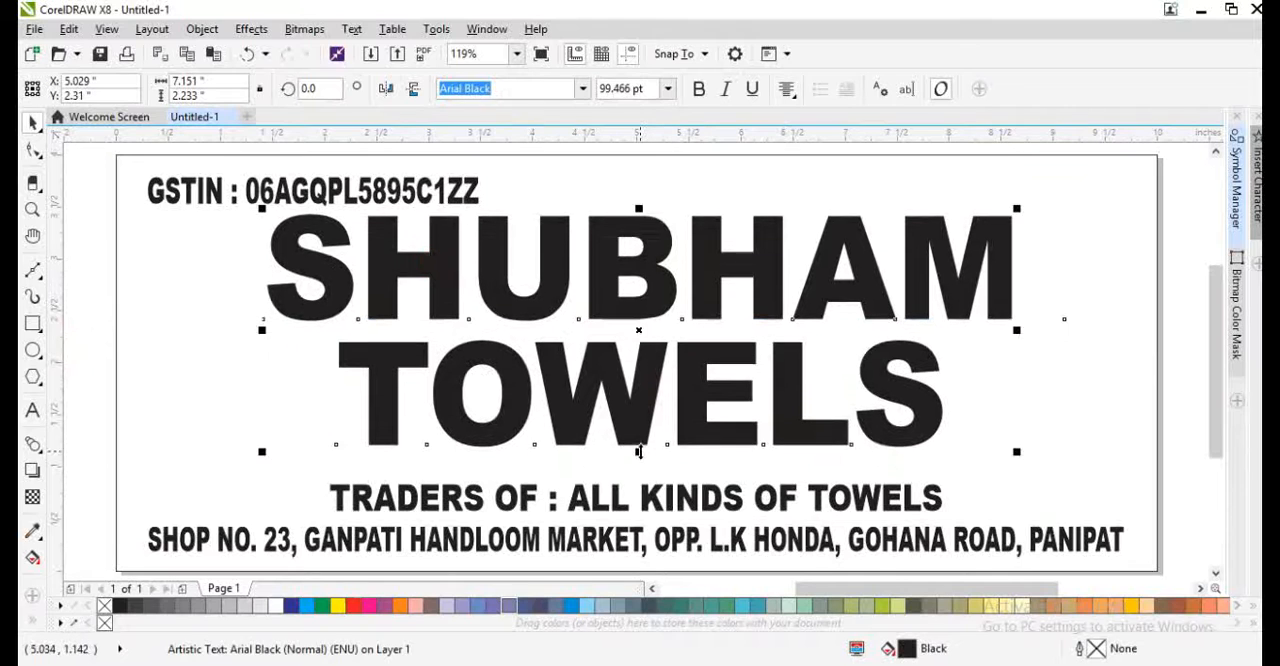
drag(638, 451, 640, 472)
shift+click(685, 500)
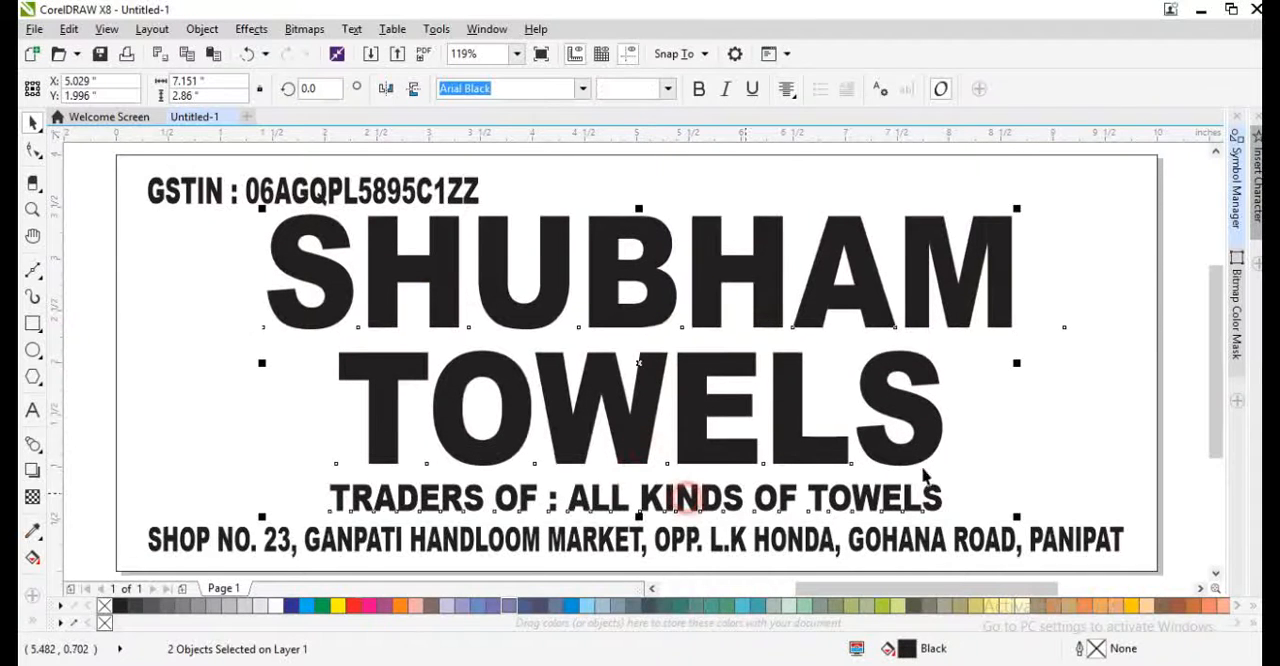
shift+click(1026, 437)
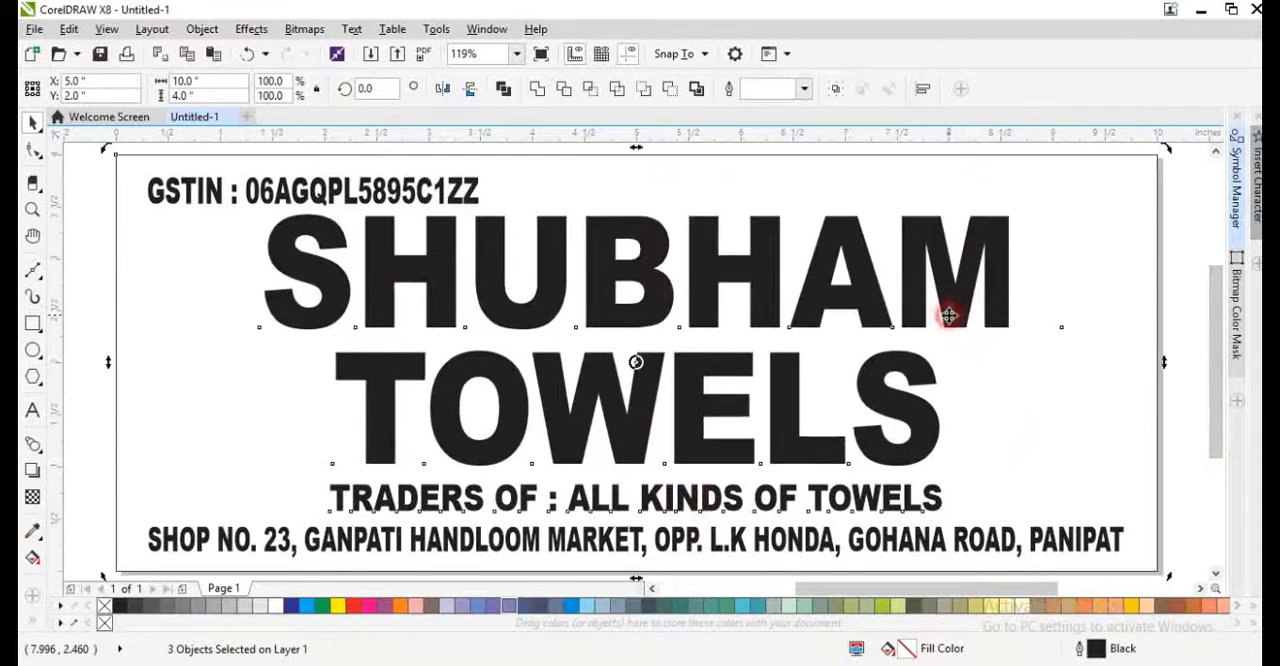
- Shift the heading and traders line about 1.16 inches to the right, keeping them centred on each other
key(F8)
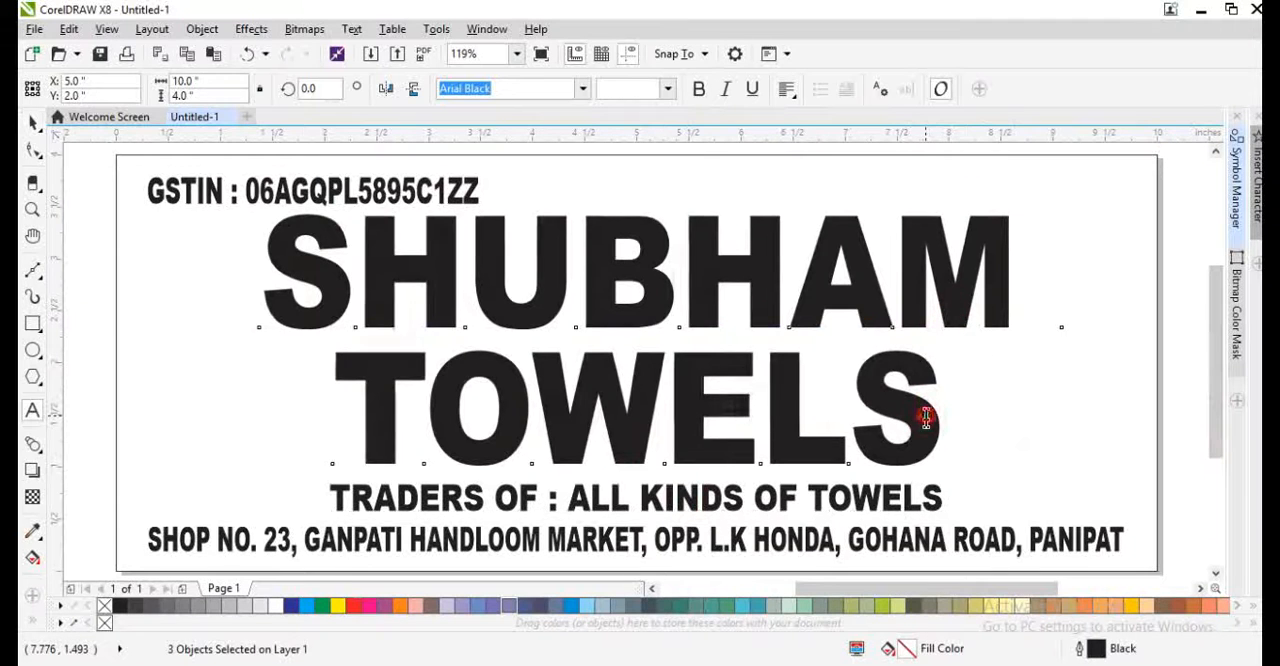
click(926, 417)
key(ctrl+space)
drag(904, 403, 1023, 404)
click(876, 497)
shift+click(857, 451)
key(c)
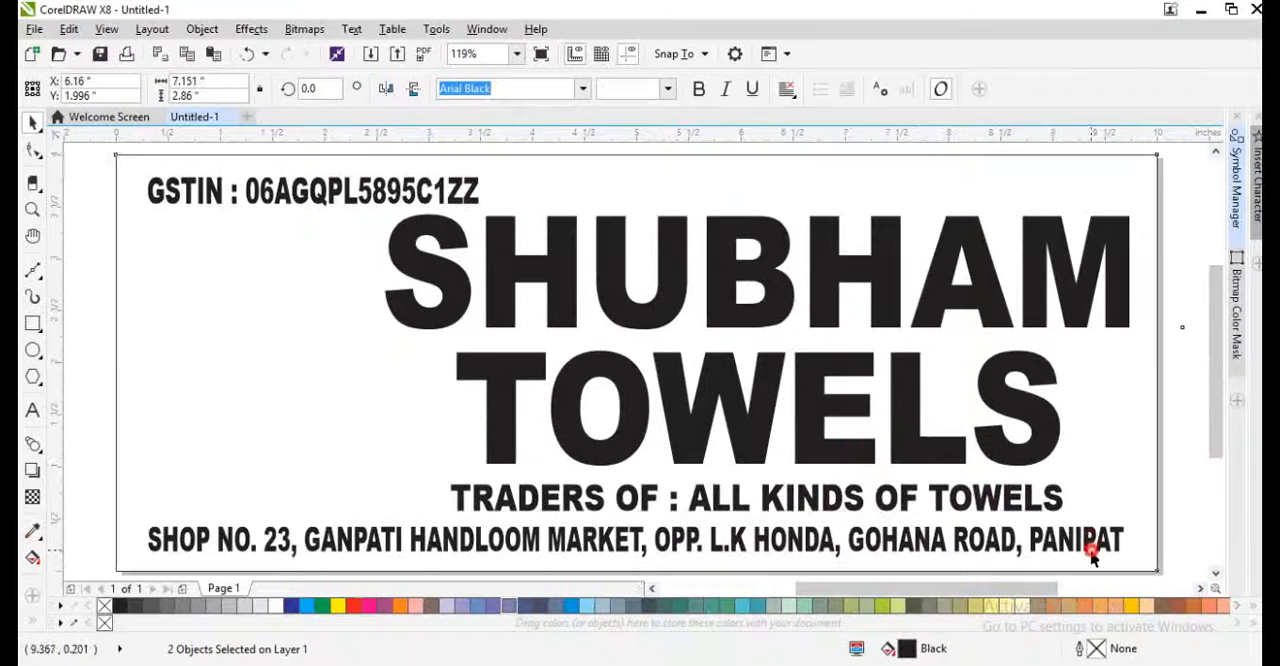
click(1093, 559)
- Place a copy of the traders line above the heading and align it vertically with the GSTIN line
drag(955, 507, 1000, 166)
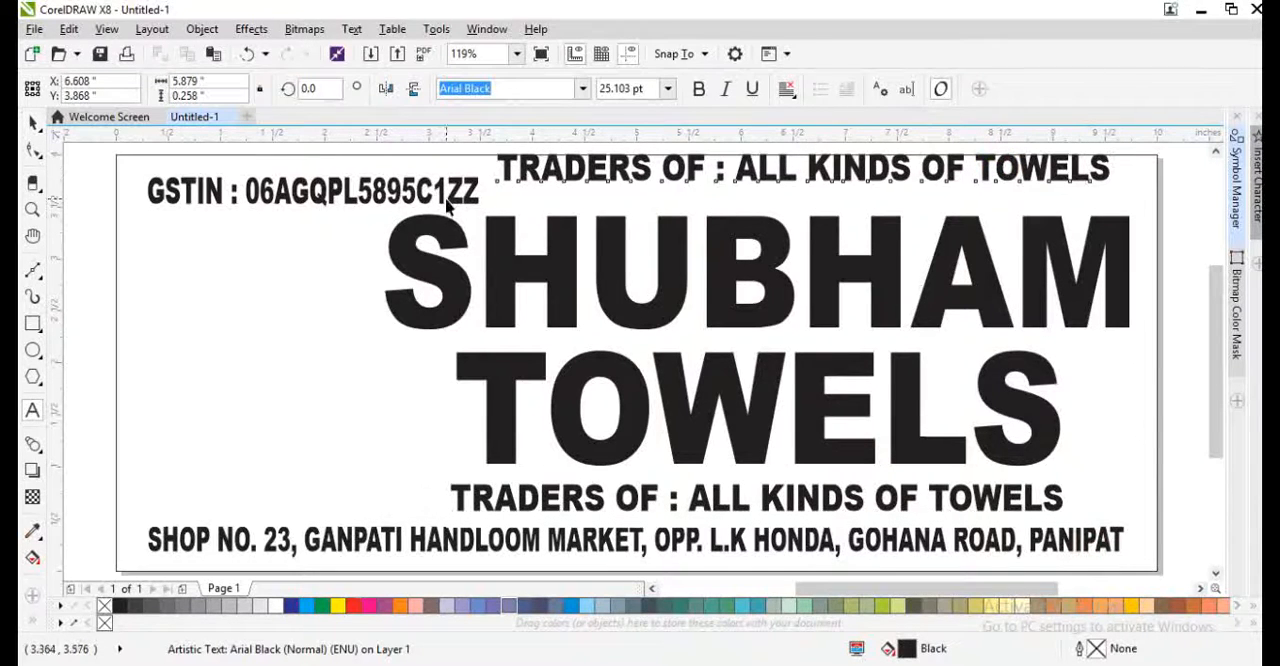
shift+click(451, 200)
key(e)
click(711, 294)
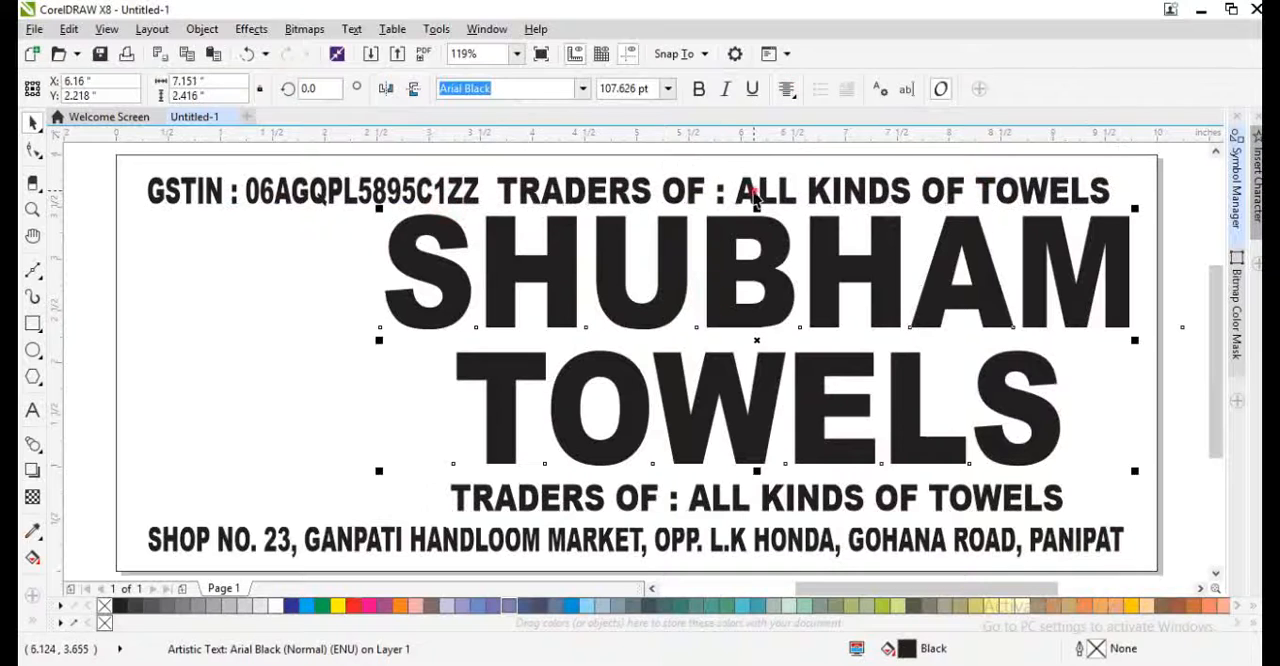
- Replace the copied traders line above the heading with "M." followed by the first mobile number and a comma
double_click(754, 191)
key(ctrl+a)
text(m.)
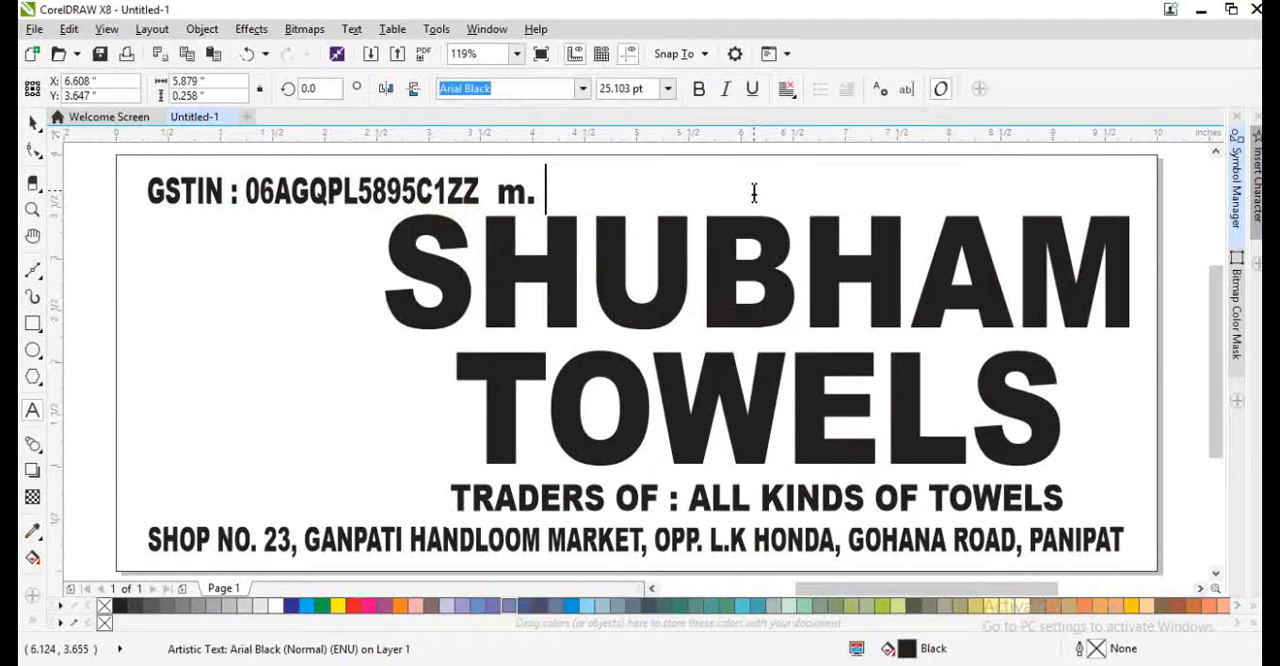
key(ctrl+a)
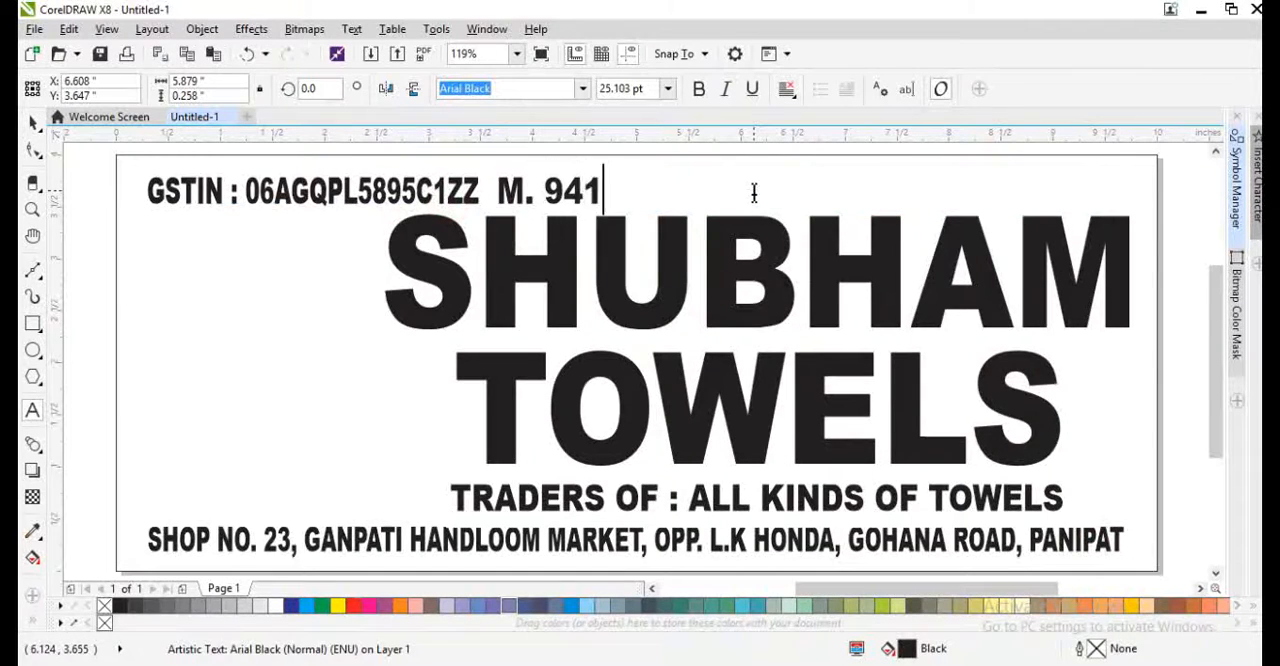
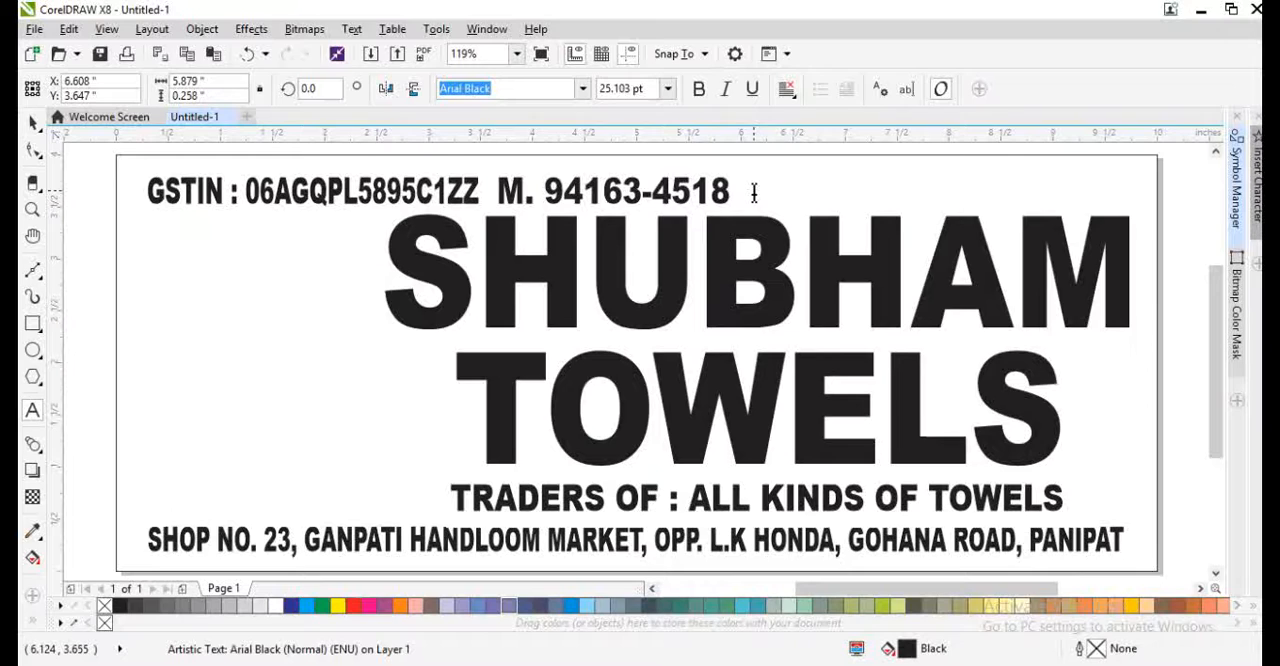
key(ctrl+space)
- Narrow the mobile number line to about 2.01 inches and move it right to about X 6.015 inches
drag(762, 197, 713, 200)
shift+click(466, 200)
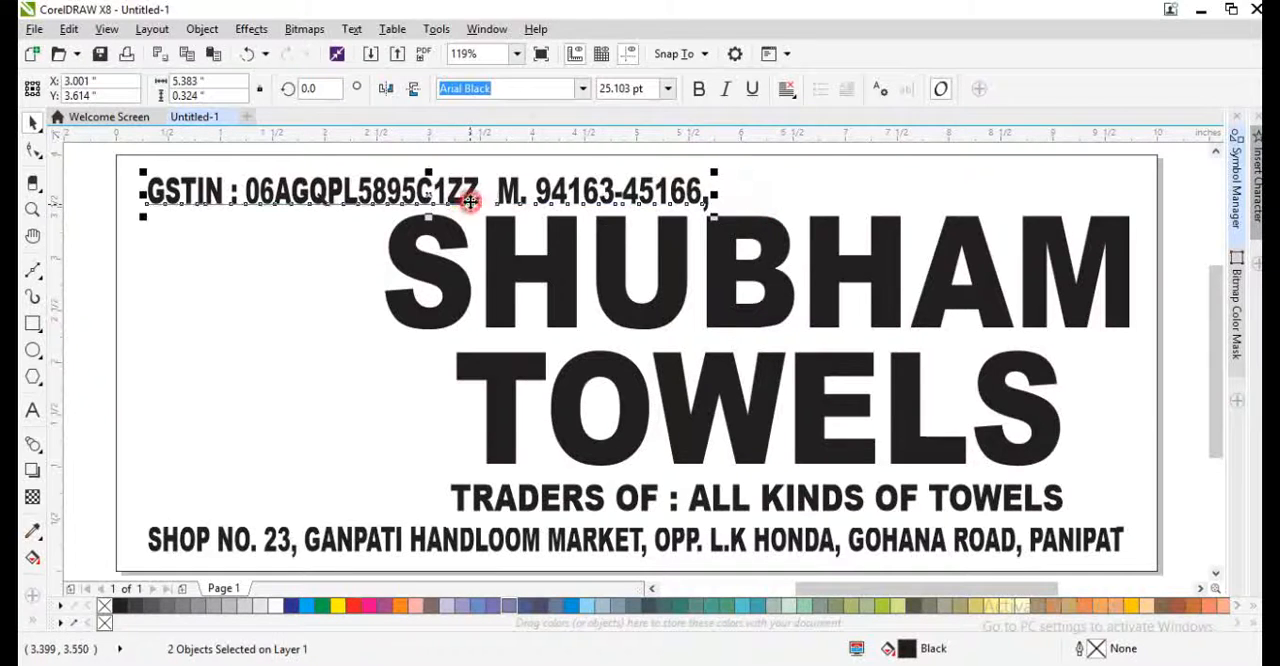
click(670, 218)
drag(655, 200, 793, 205)
- Add the second mobile number to the line and right-align the line with the heading
key(F8)
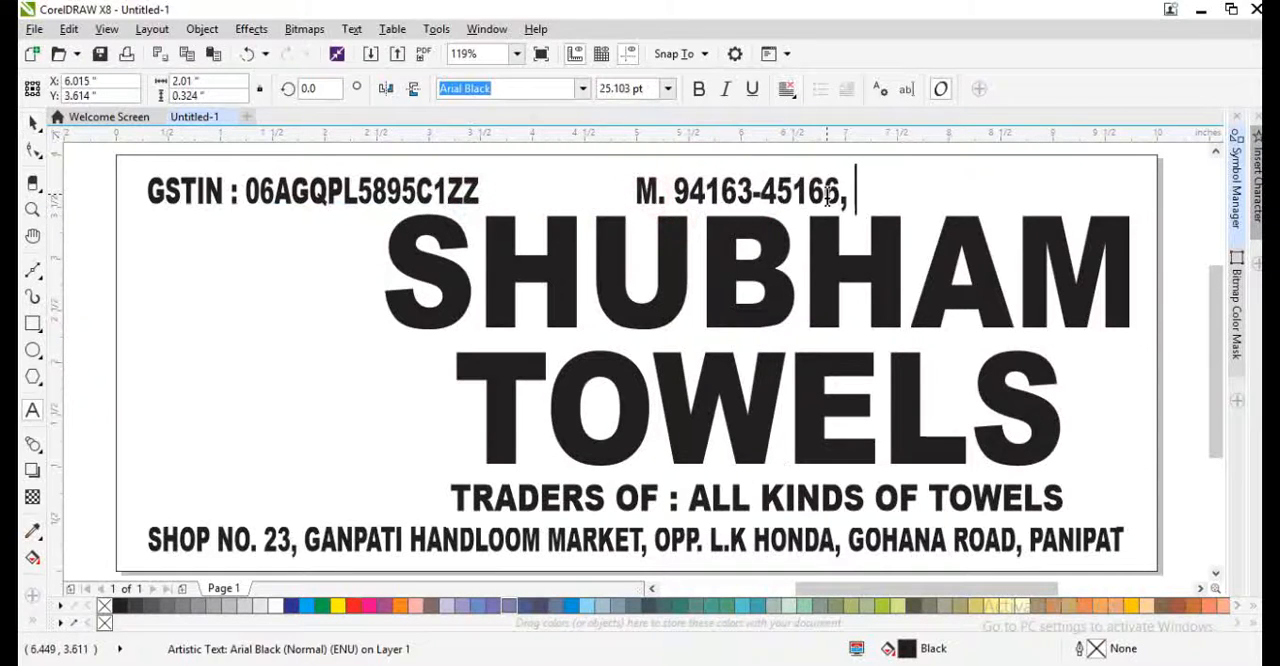
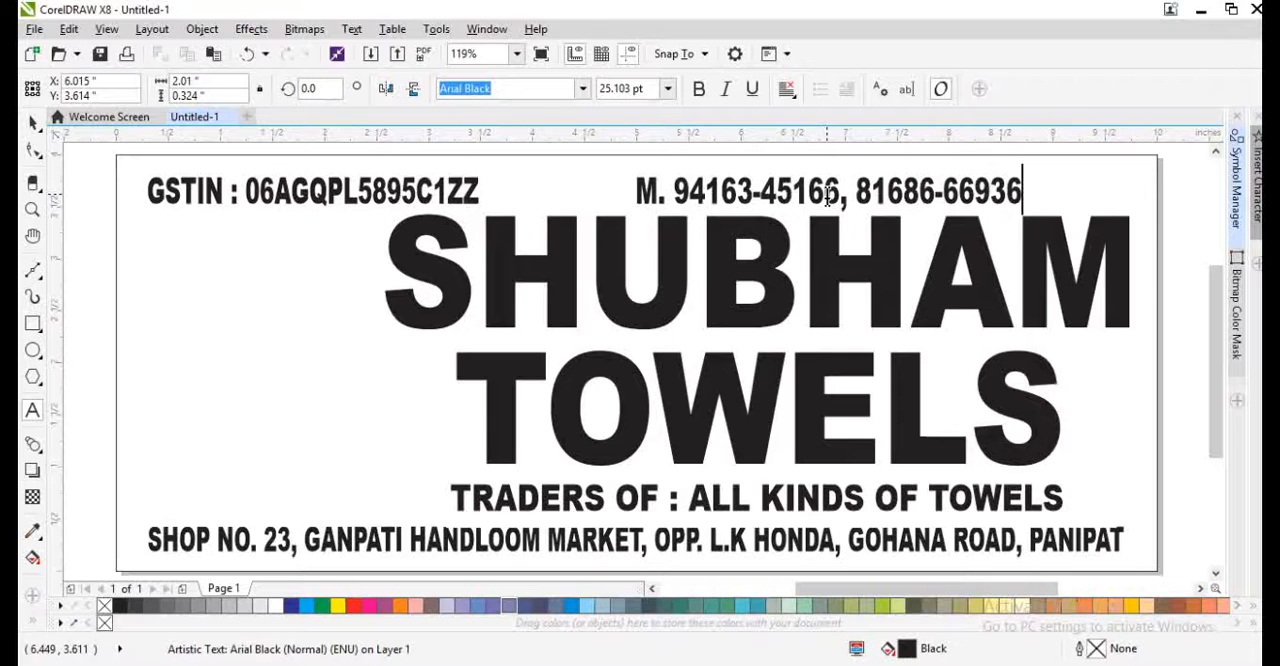
key(ctrl+space)
shift+click(932, 304)
key(r)
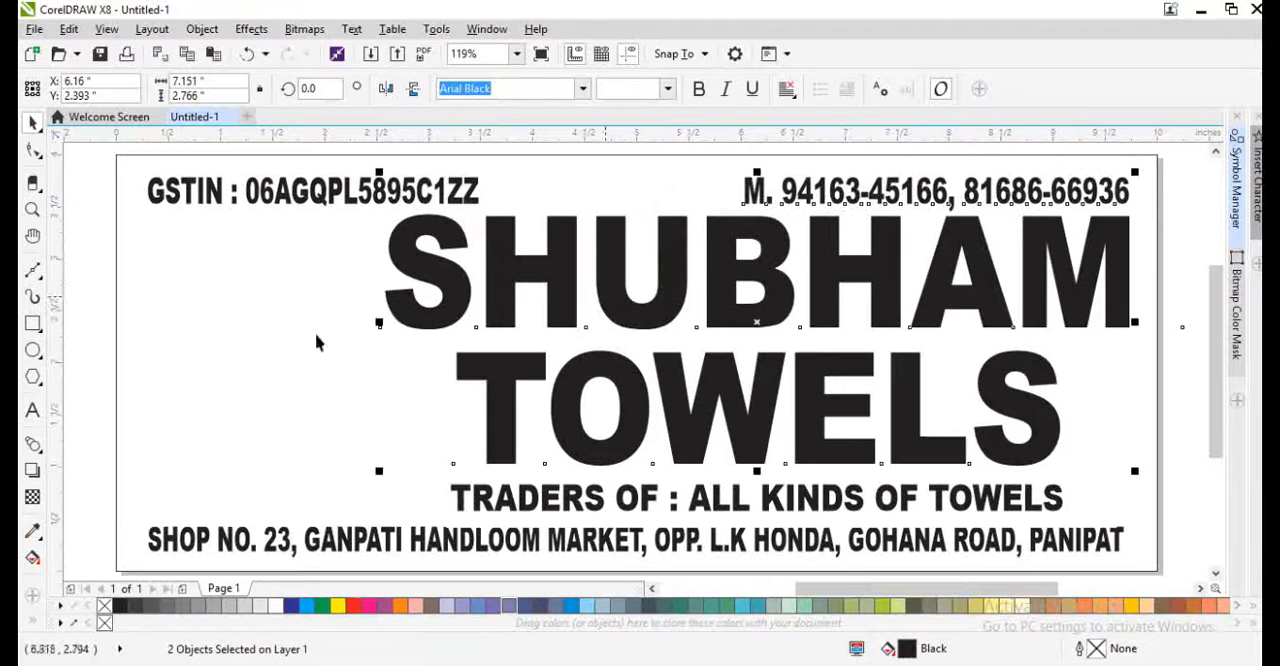
- Draw a rectangle about 2.36 × 2.69 inches in the empty area beside the heading and round its corners to about 0.229 inches
click(117, 385)
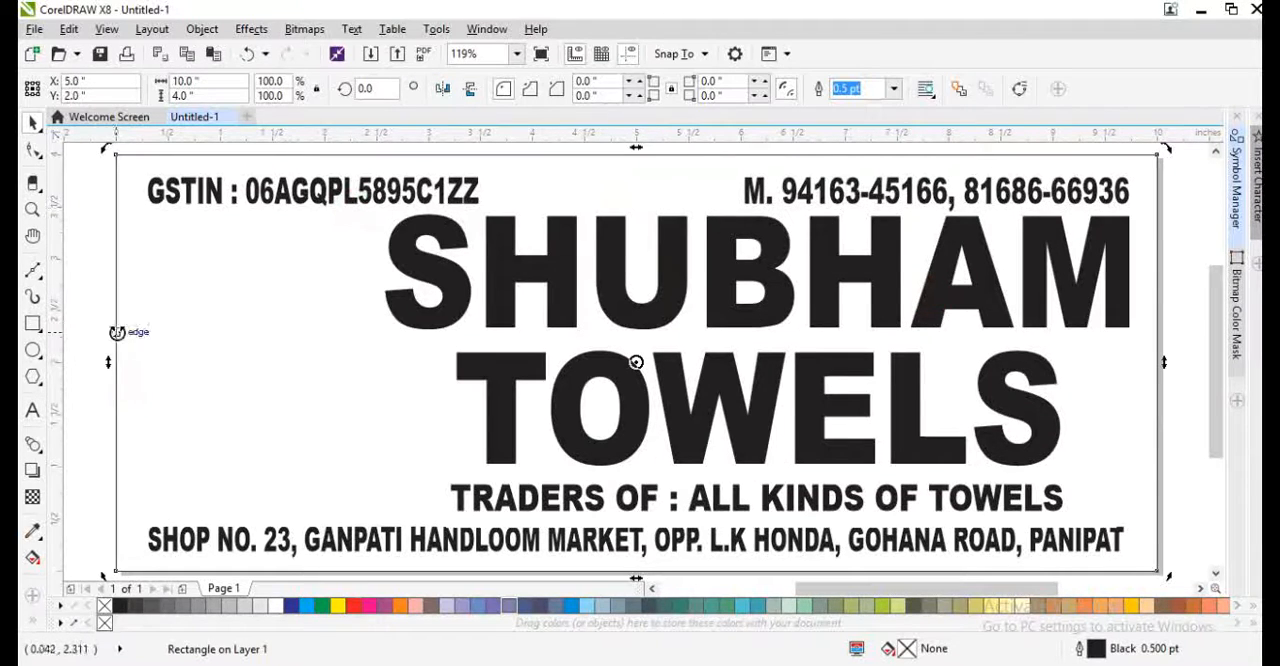
click(86, 334)
click(32, 323)
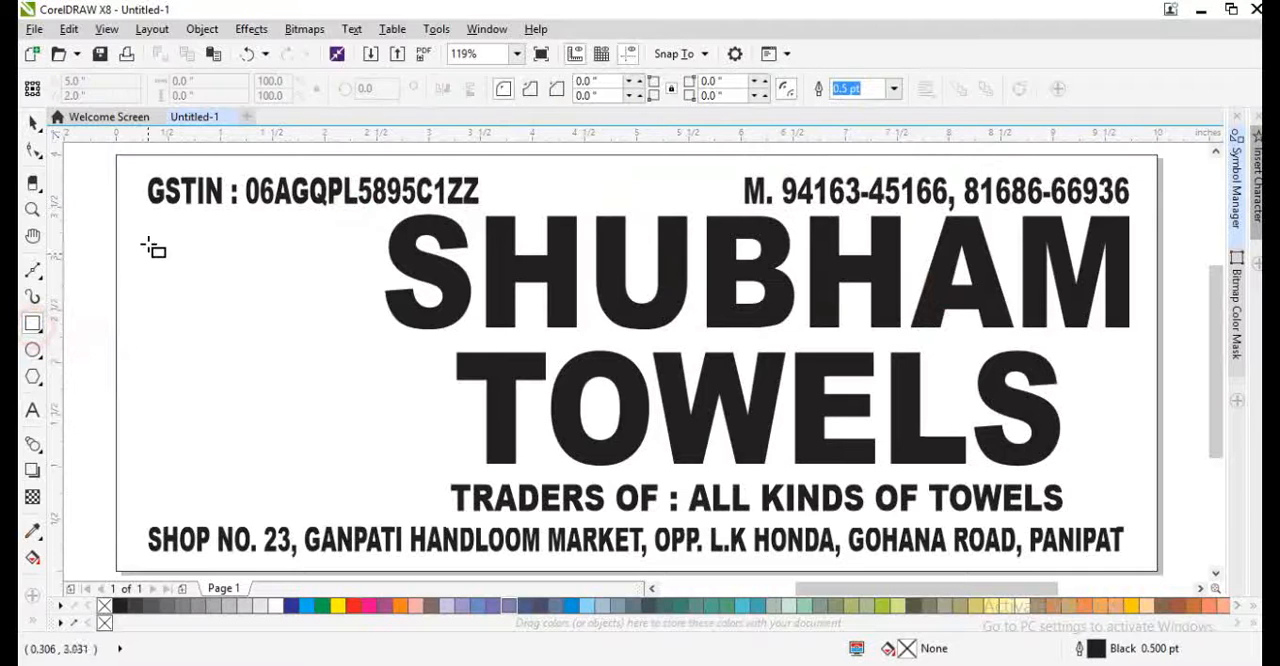
drag(139, 228, 386, 507)
key(space)
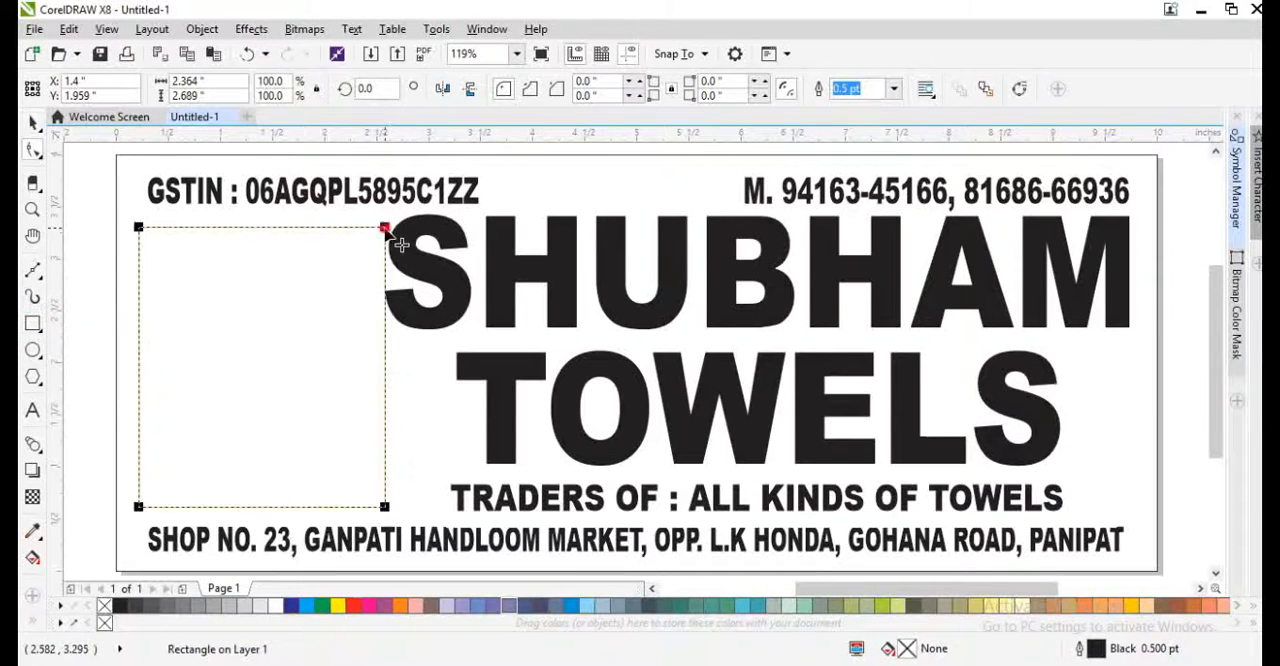
drag(400, 244, 398, 256)
- Narrow the heading to about 6.89 inches to clear the rounded rectangle and nudge it slightly up with the traders line
click(430, 311)
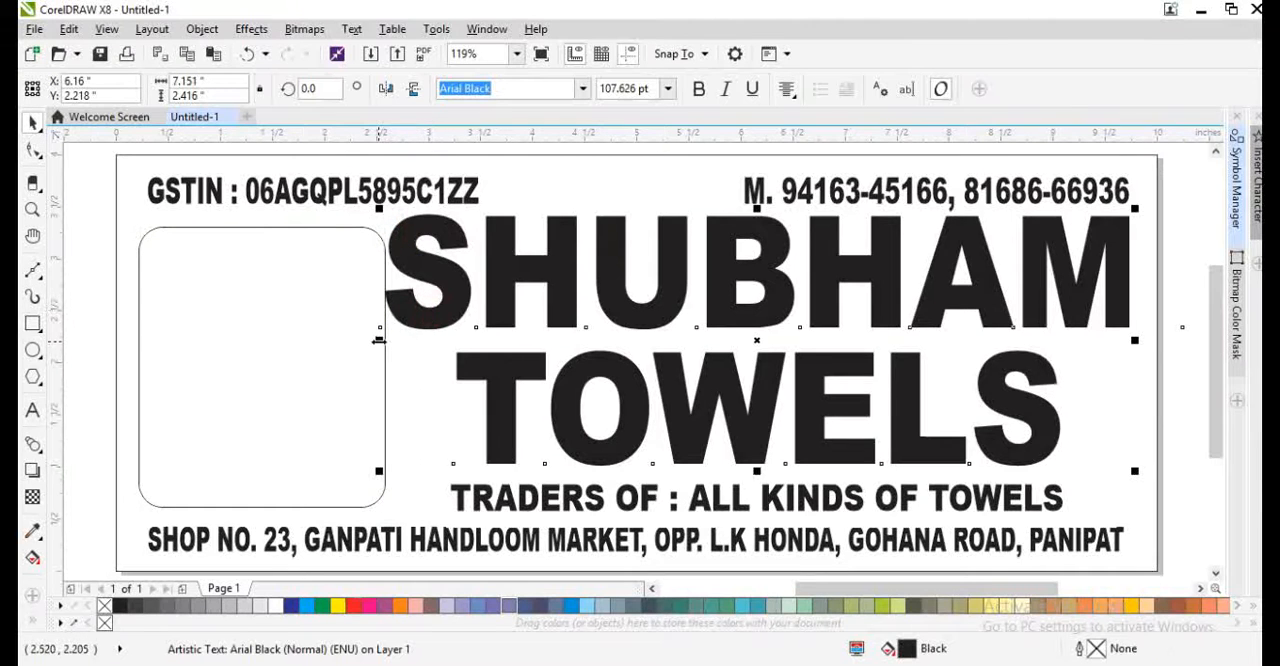
drag(379, 340, 393, 340)
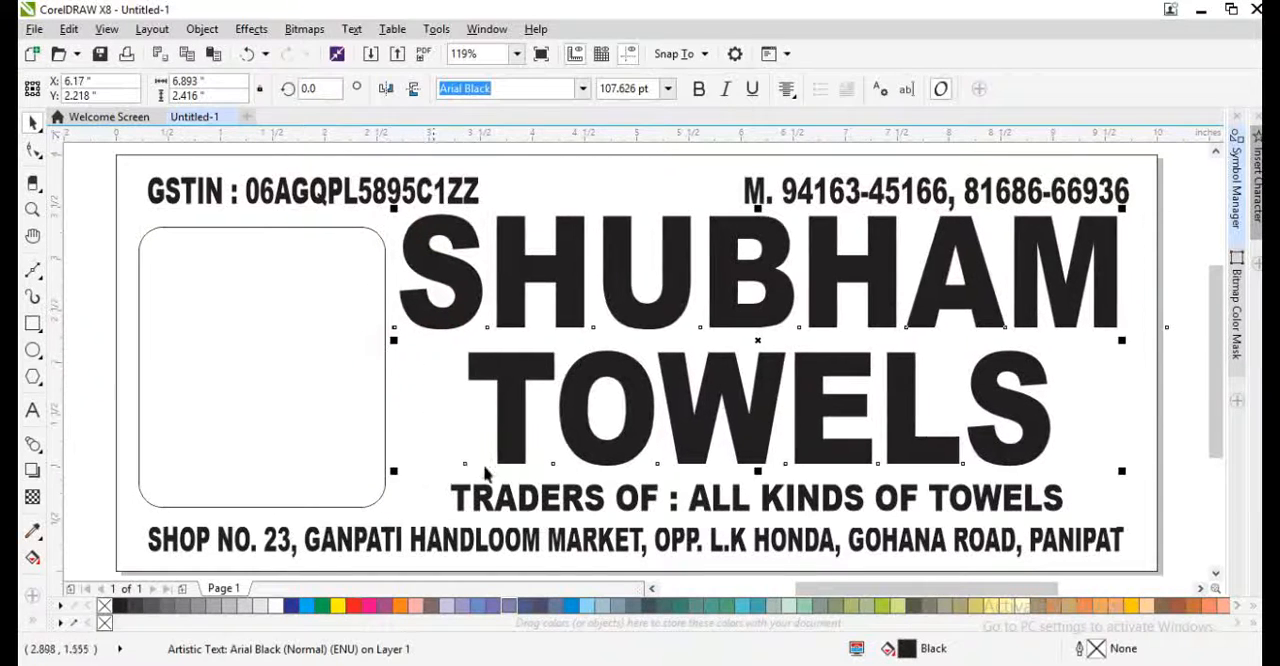
click(550, 498)
- Fill the 10 × 4 inch background rectangle with uniform dark maroon, C 51, M 84, Y 65, K 72
click(432, 470)
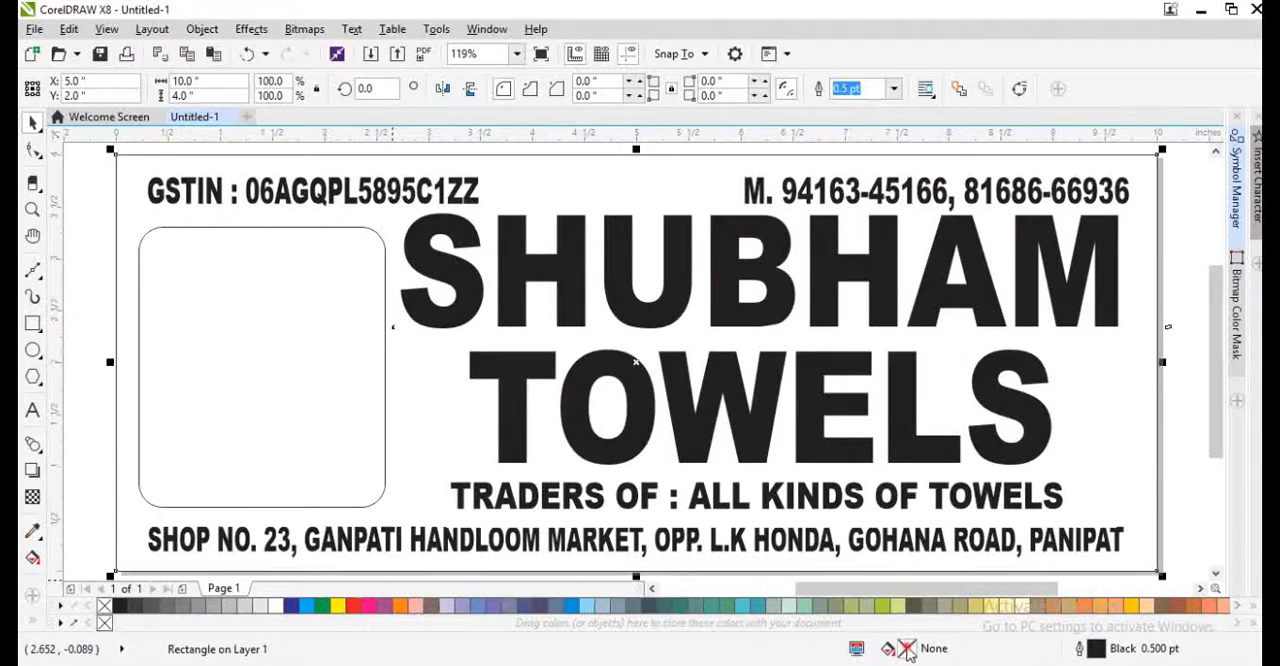
double_click(907, 650)
click(355, 203)
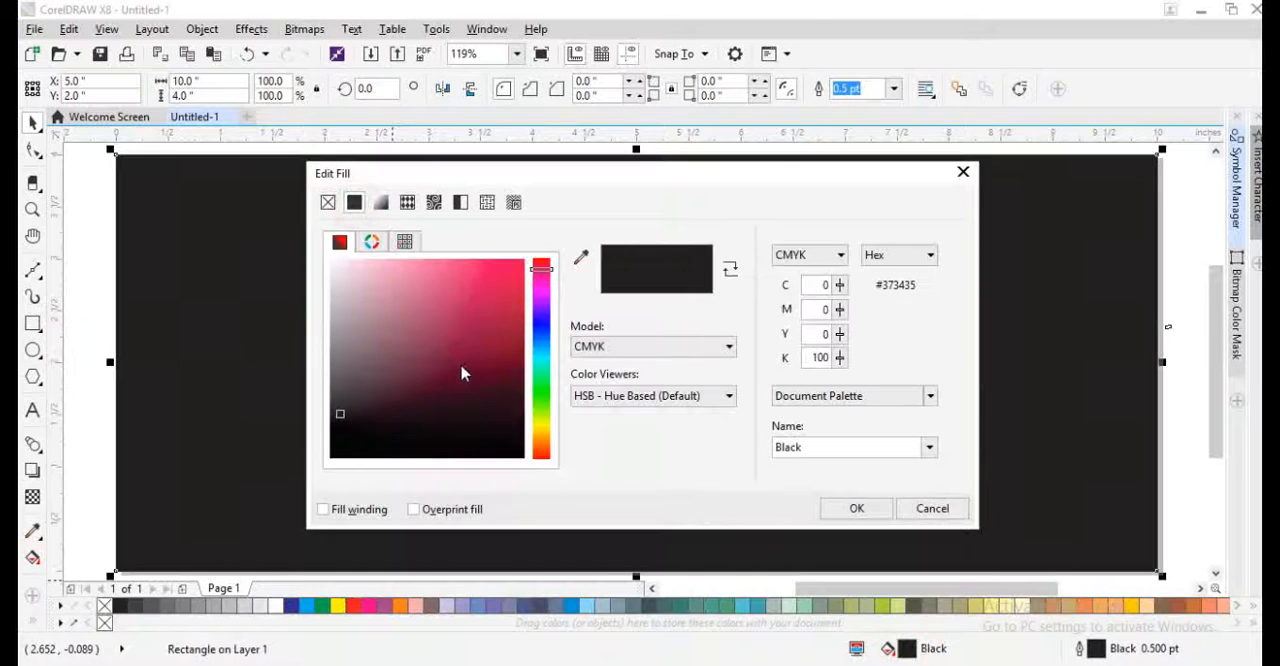
click(503, 376)
click(513, 381)
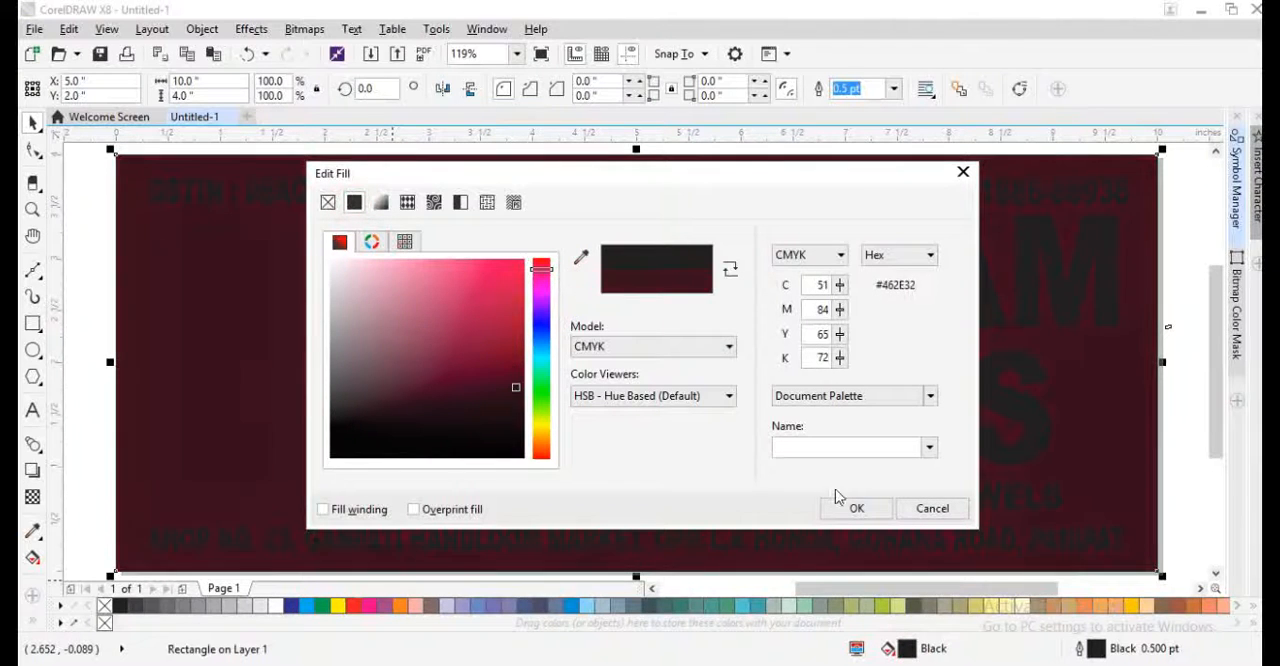
click(850, 507)
- Apply a downward linear fountain fill to the background, blending from maroon to red
key(g)
drag(586, 266, 595, 480)
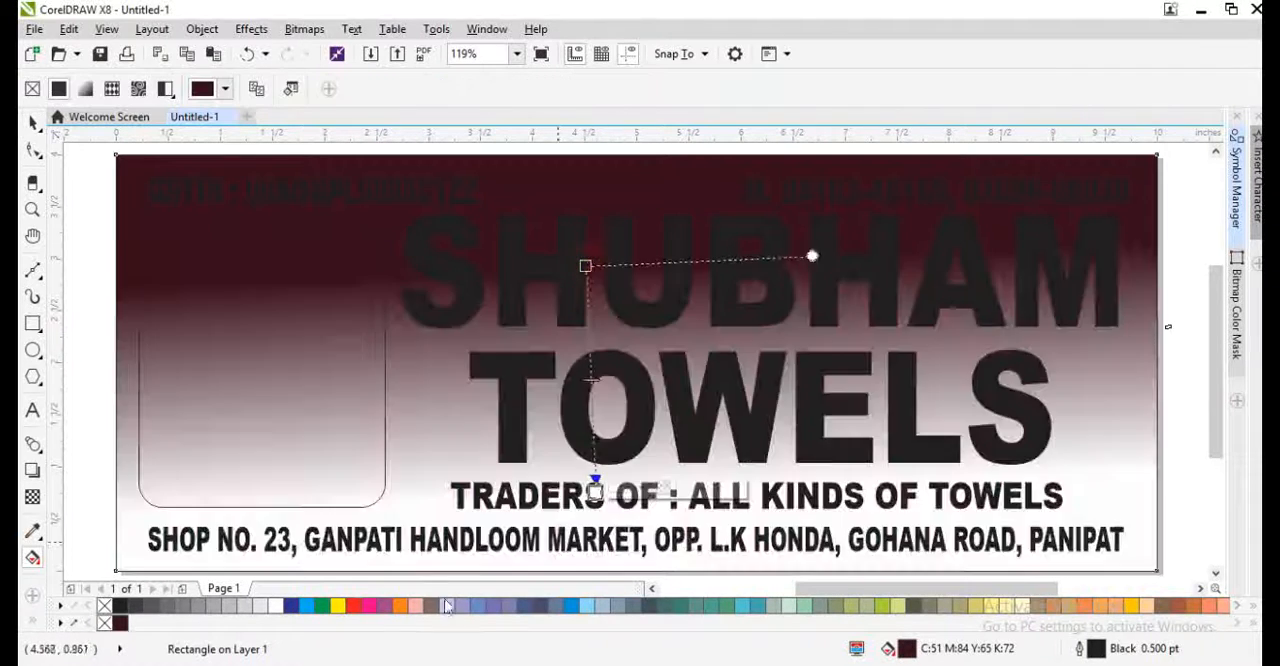
drag(358, 606, 595, 492)
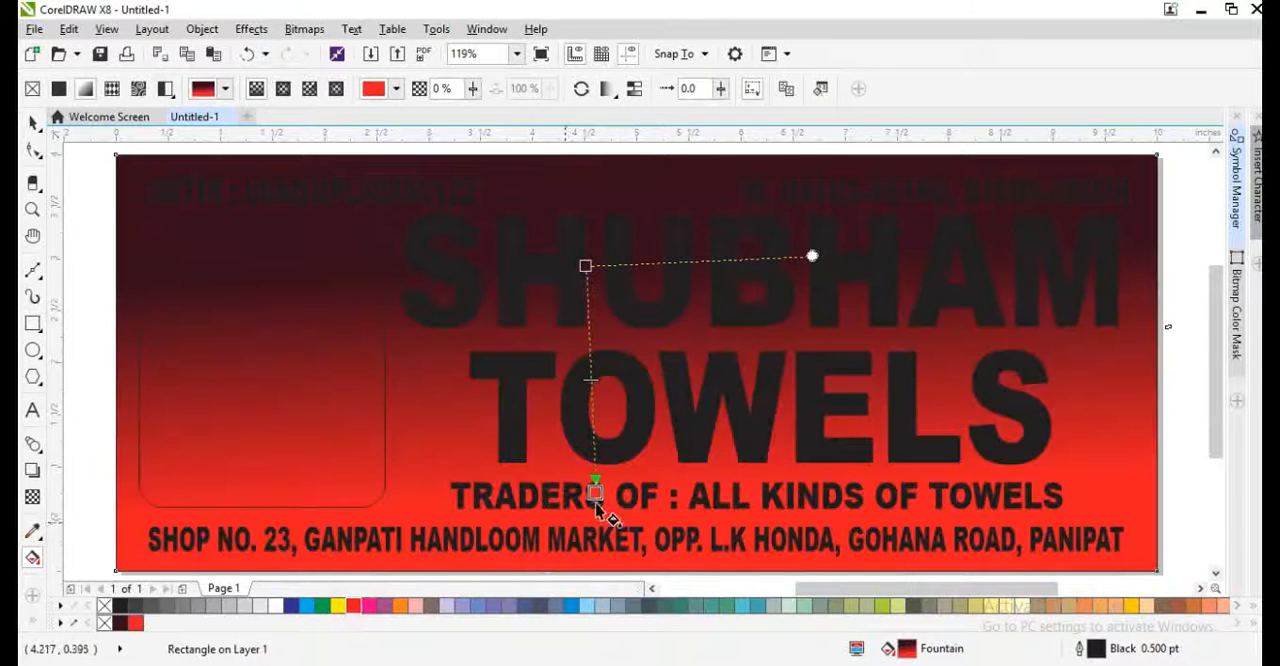
- Change the background's fountain fill to elliptical and enlarge it diagonally so red spreads from near the centre to maroon edges
key(F11)
click(607, 272)
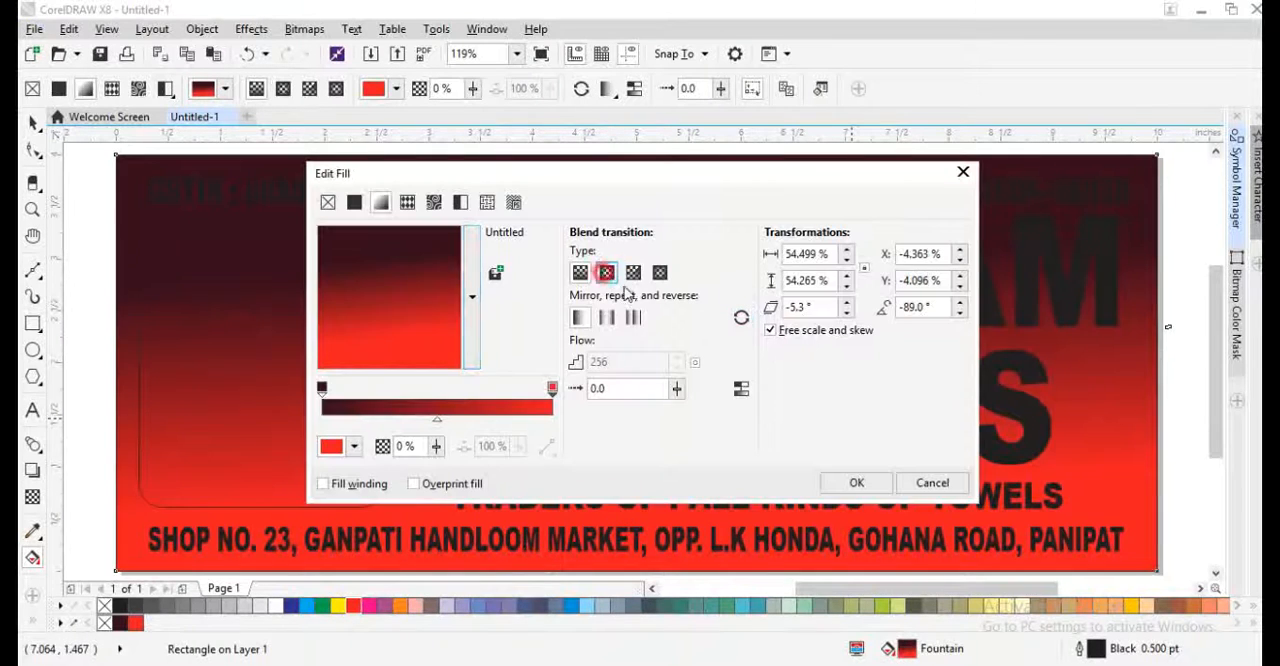
click(856, 485)
scroll(757, 434, down, 2)
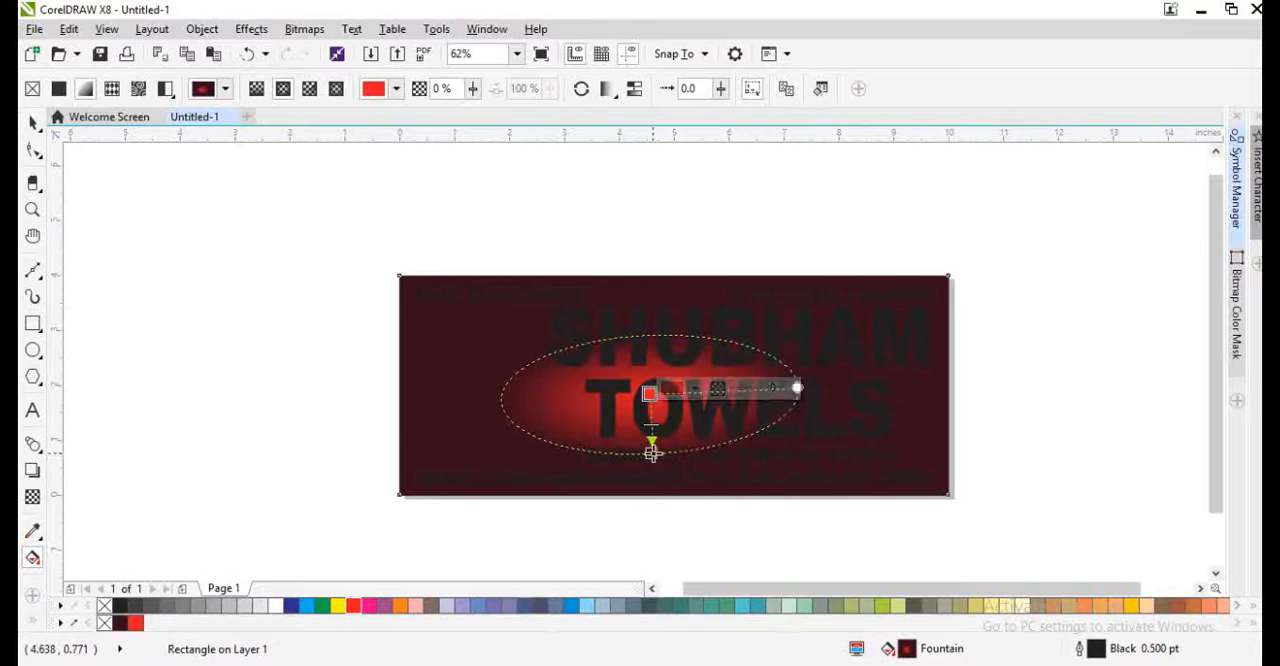
drag(651, 452, 833, 505)
drag(649, 397, 655, 383)
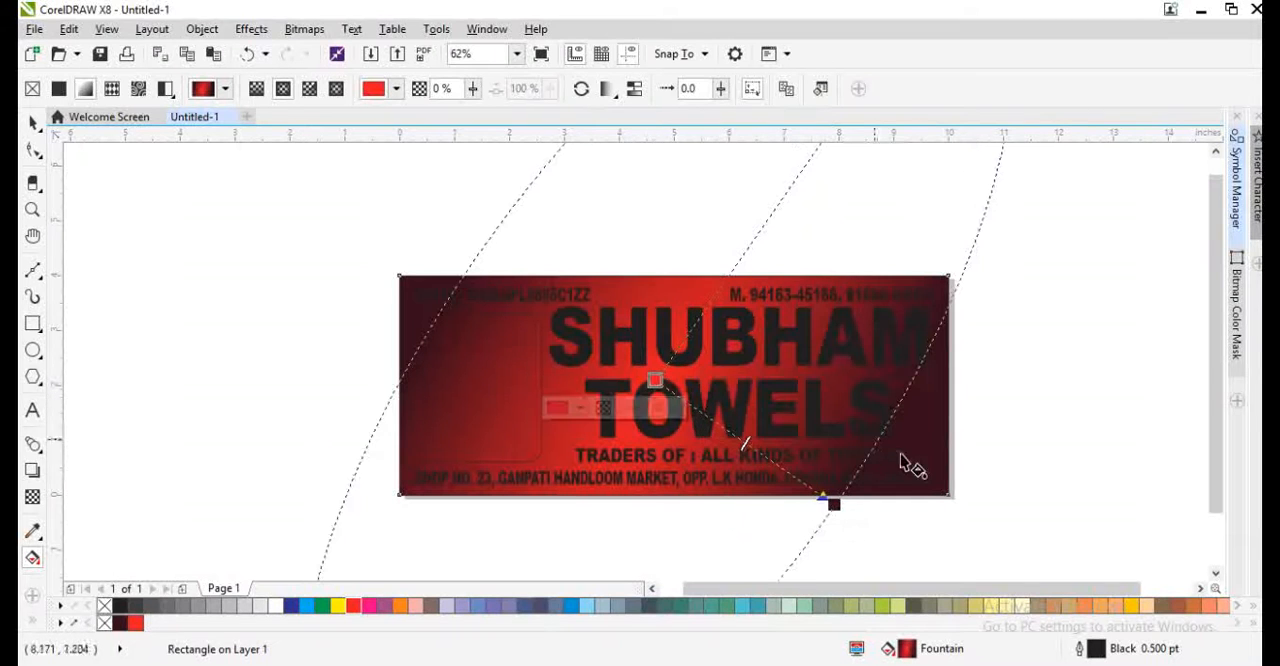
key(space)
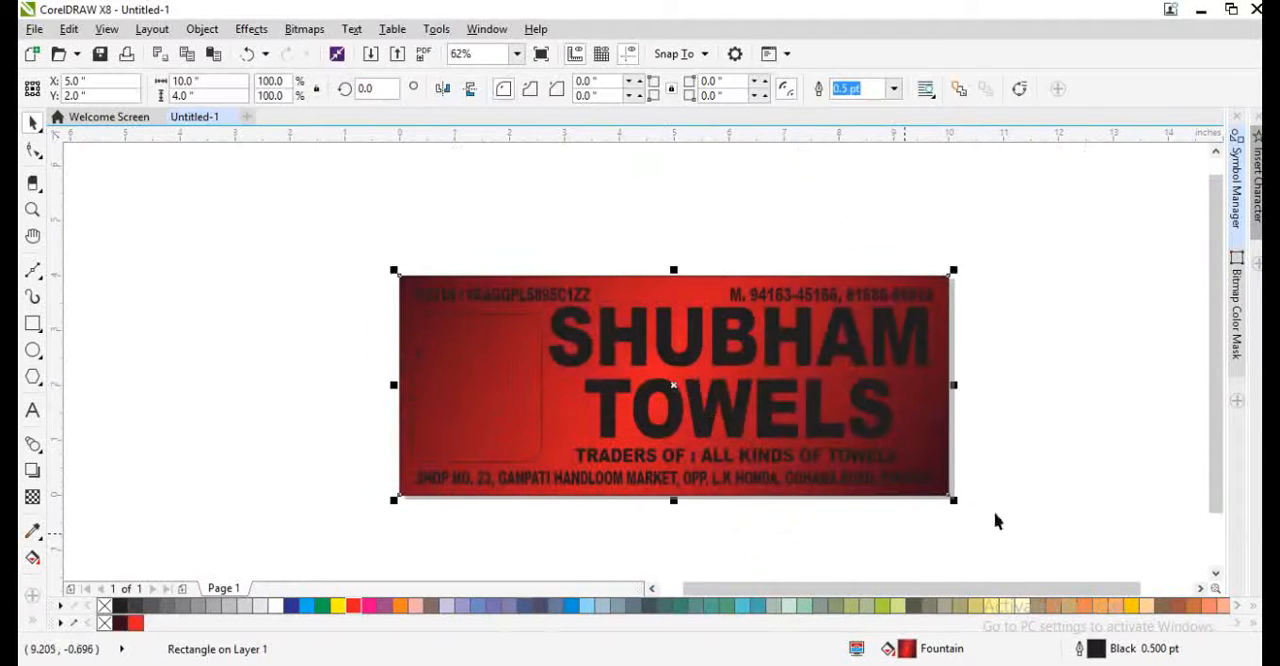
- Fill the rounded rectangle with white and the two-line heading with yellow
key(shift+F2)
click(286, 364)
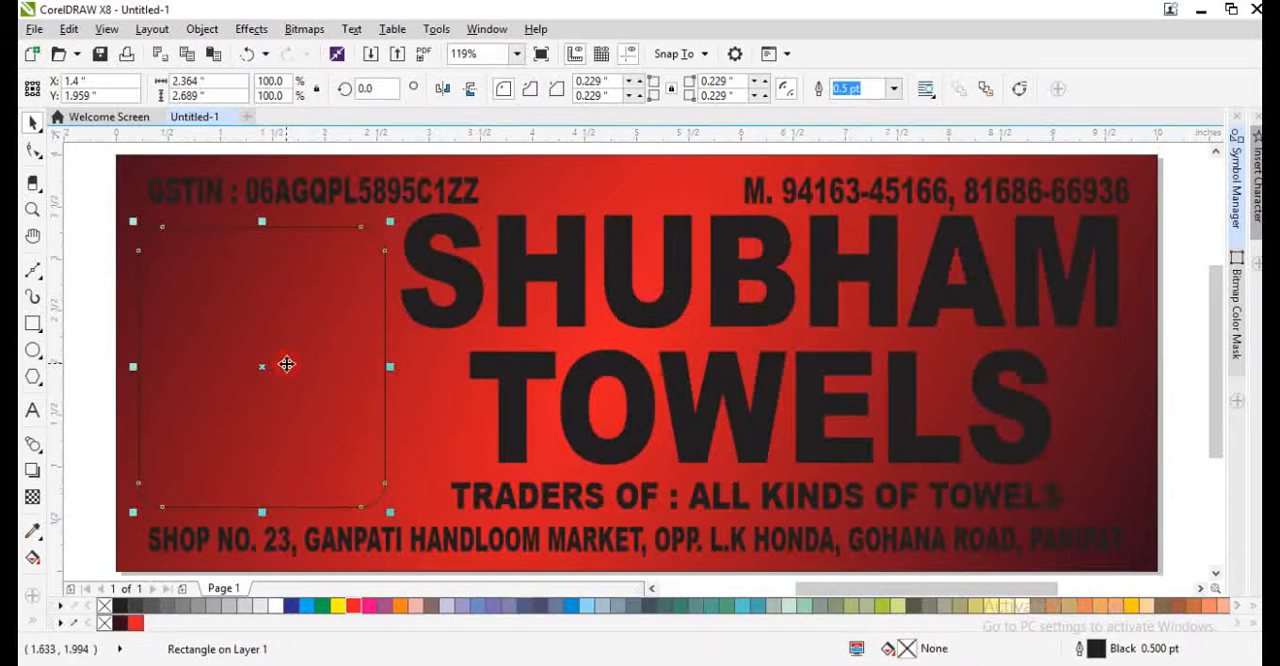
click(276, 607)
click(506, 366)
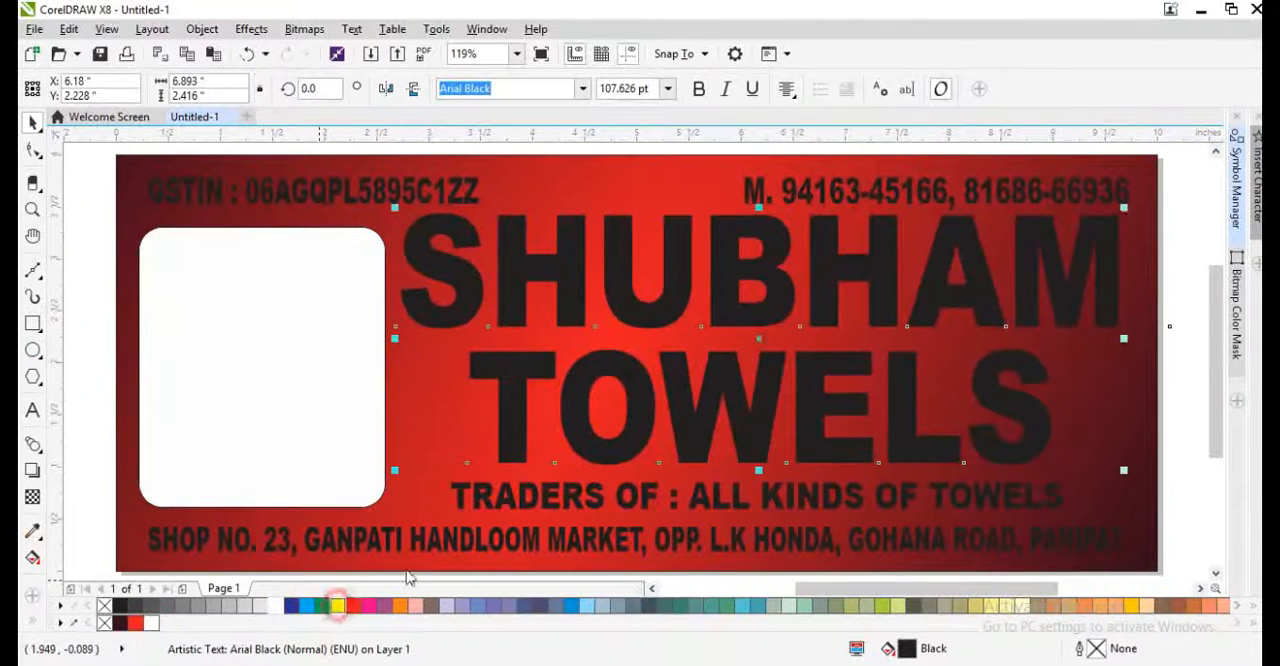
click(337, 605)
- Recolour the traders line and the shop address line white
click(495, 500)
shift+click(446, 552)
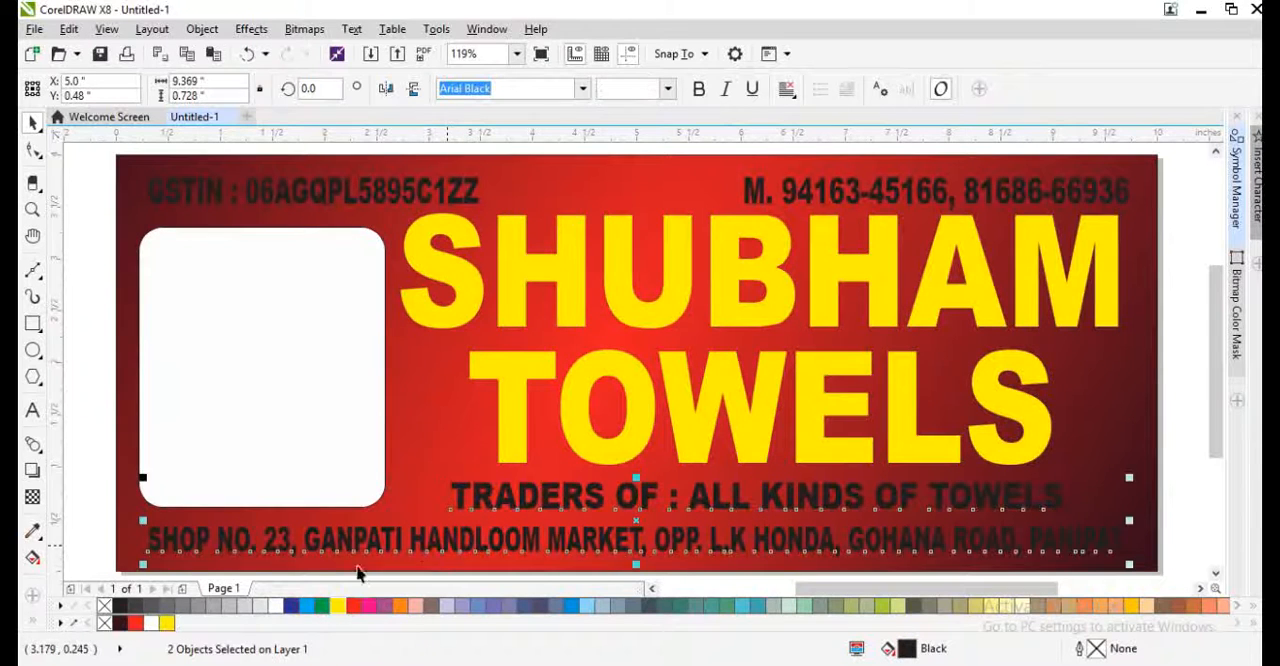
click(338, 606)
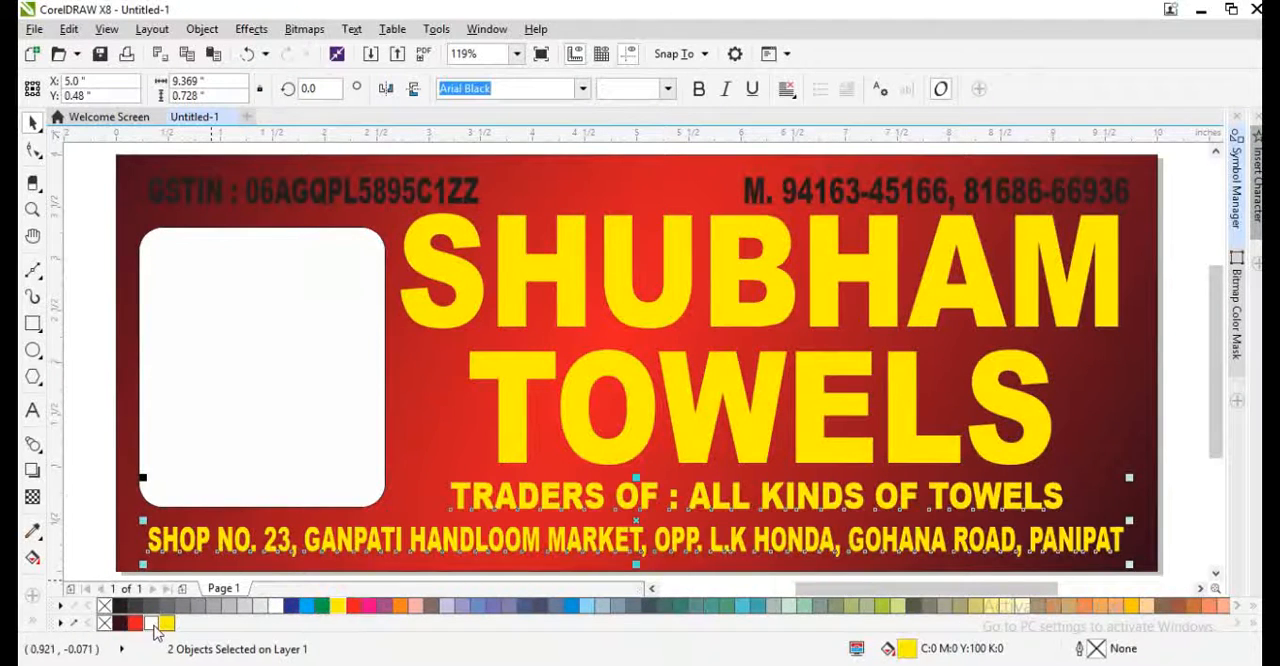
click(151, 623)
- Recolour the GSTIN and mobile number lines white and nudge both up about 0.03 inches
scroll(205, 219, down, 2)
drag(90, 158, 780, 243)
scroll(592, 207, up, 2)
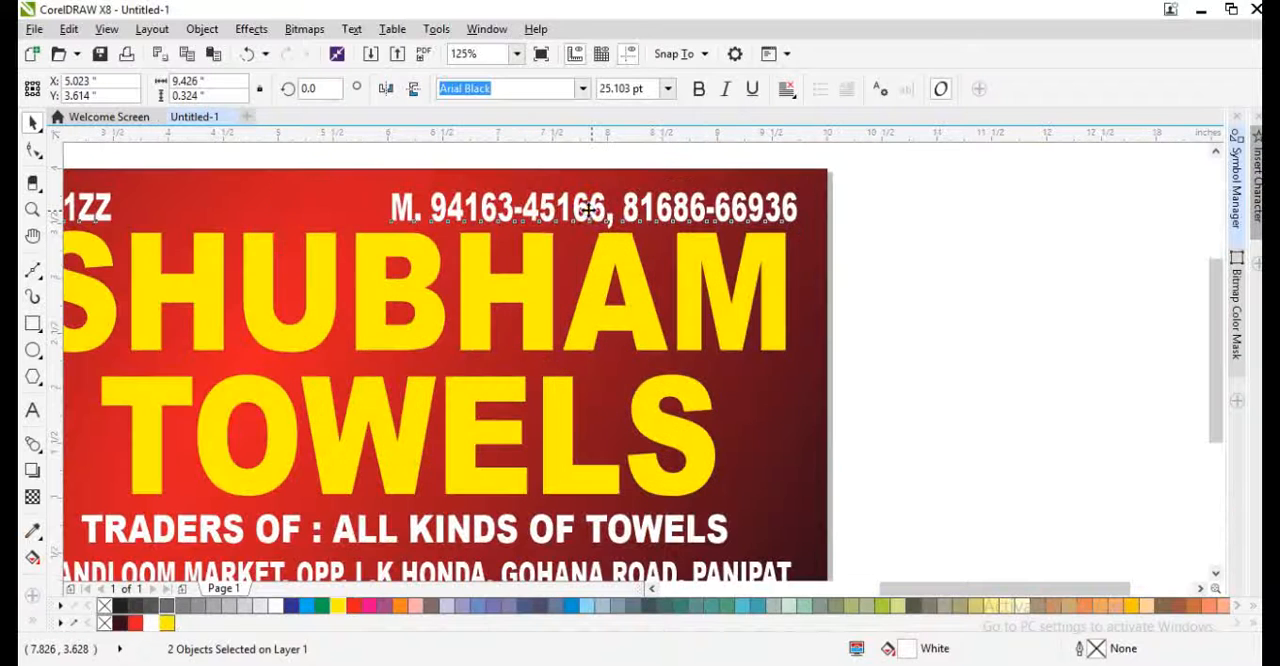
- Widen the mobile number line towards the GSTIN line to about 4.48 inches
click(812, 289)
key(F4)
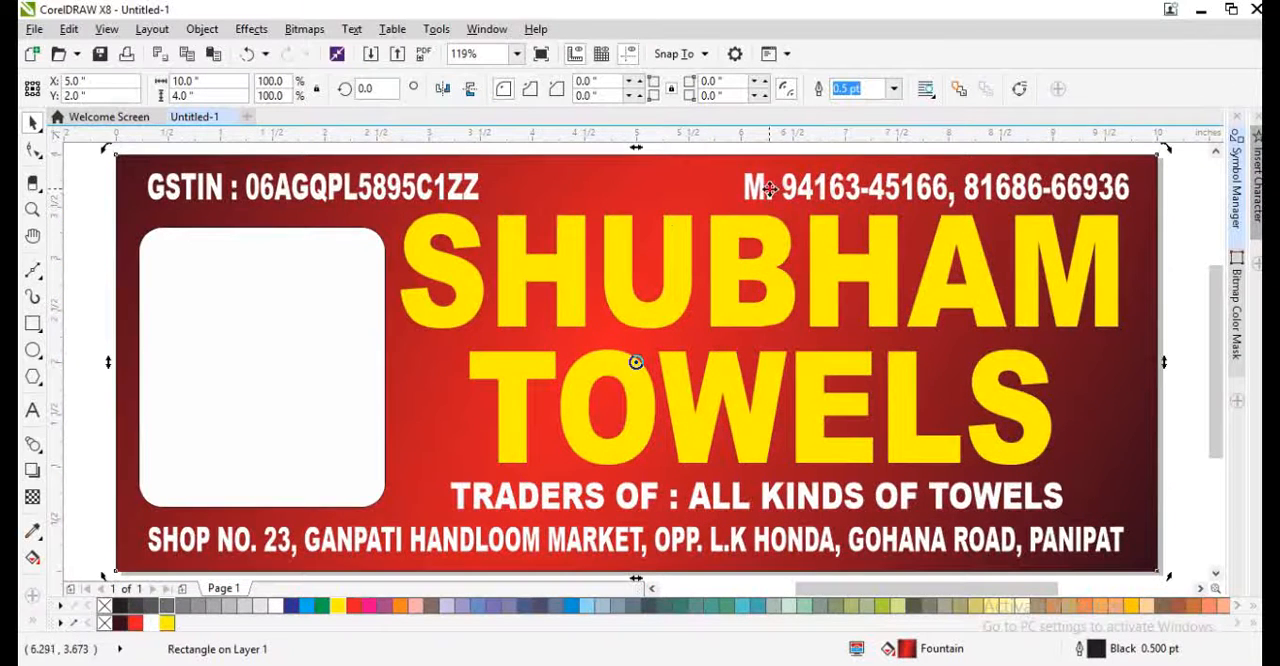
click(750, 190)
drag(710, 199, 628, 199)
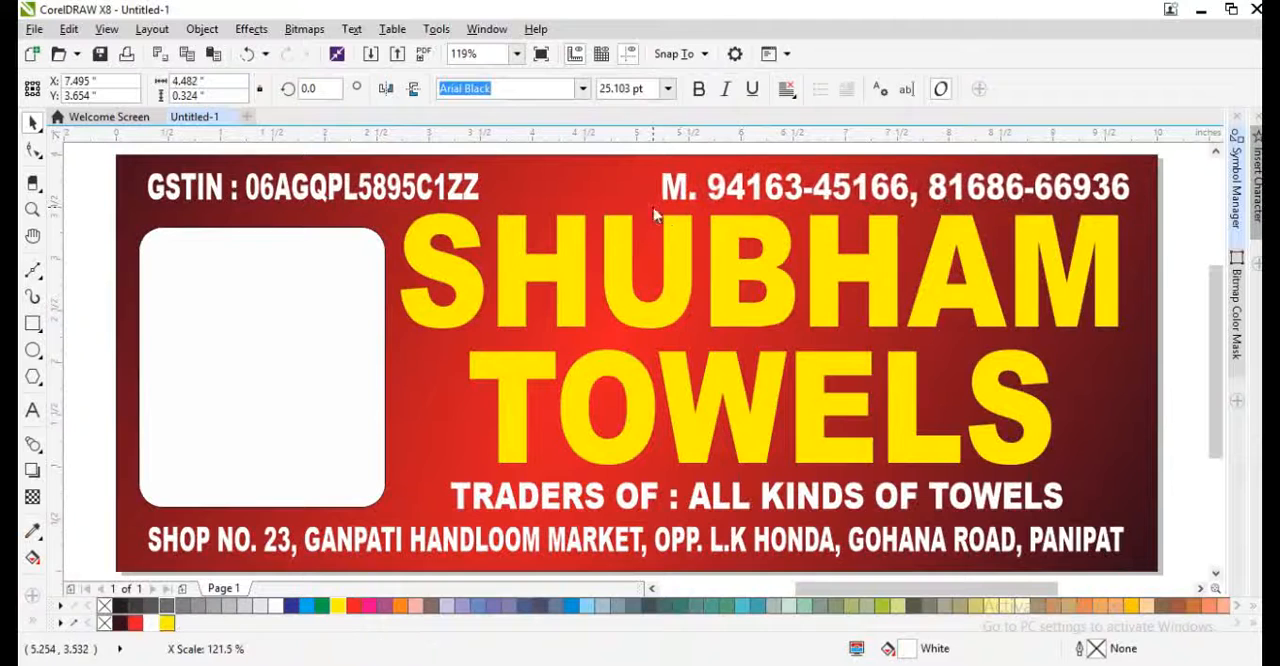
click(646, 327)
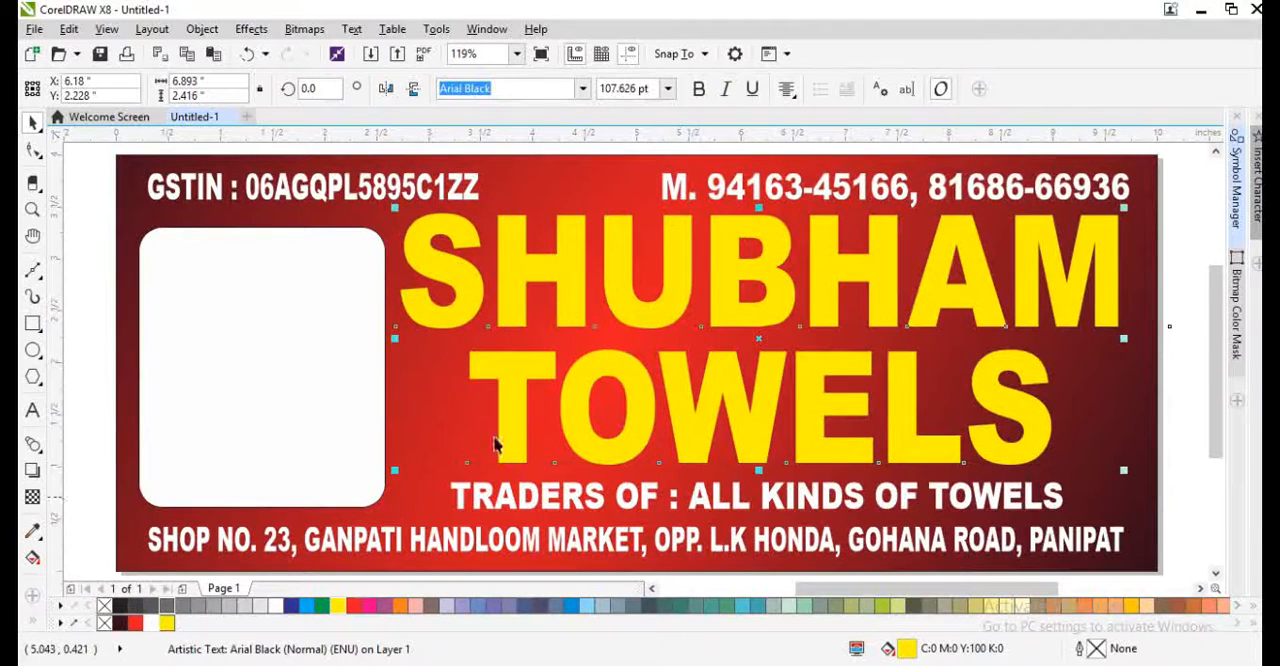
- Copy the background as a 0.527-inch-high strip along its lower edge, coloured yellow without an outline and placed behind the shop address
click(466, 427)
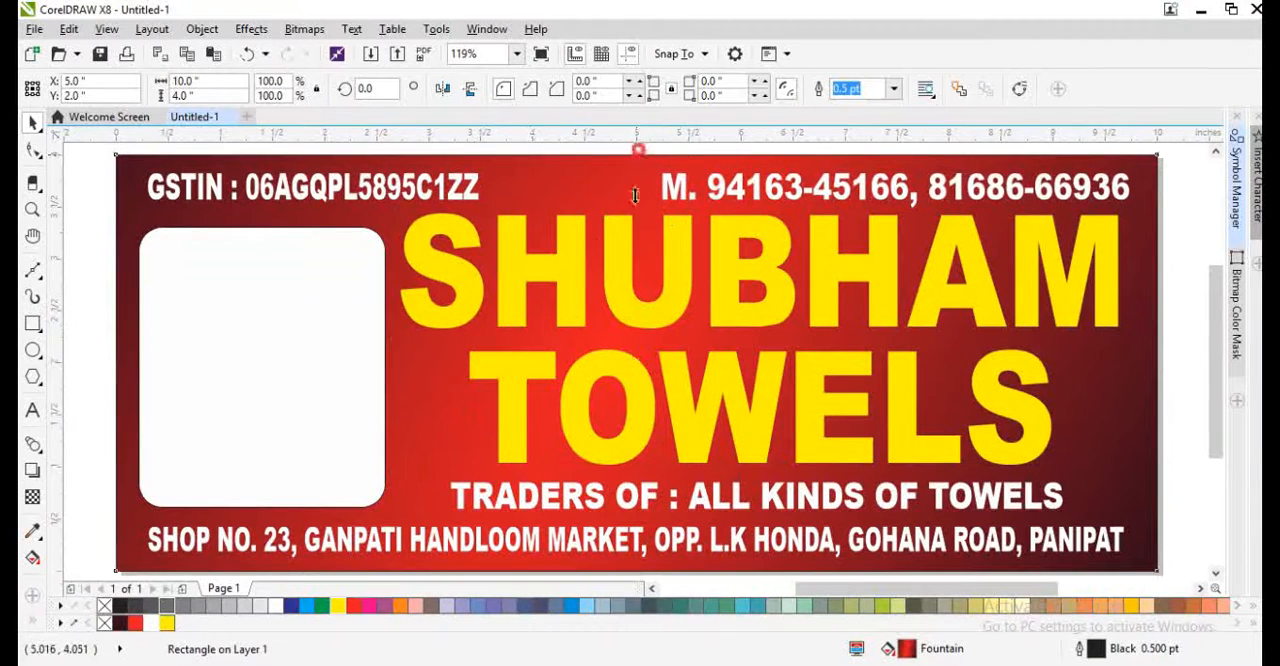
drag(637, 151, 636, 511)
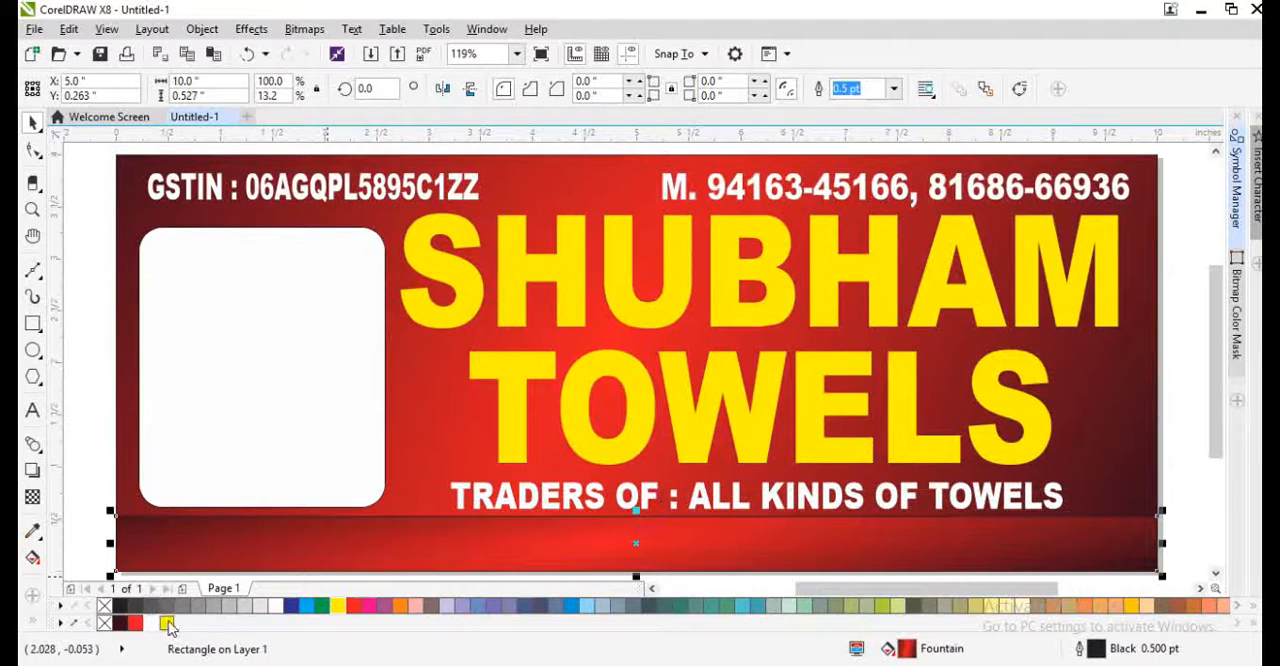
click(168, 625)
right_click(104, 623)
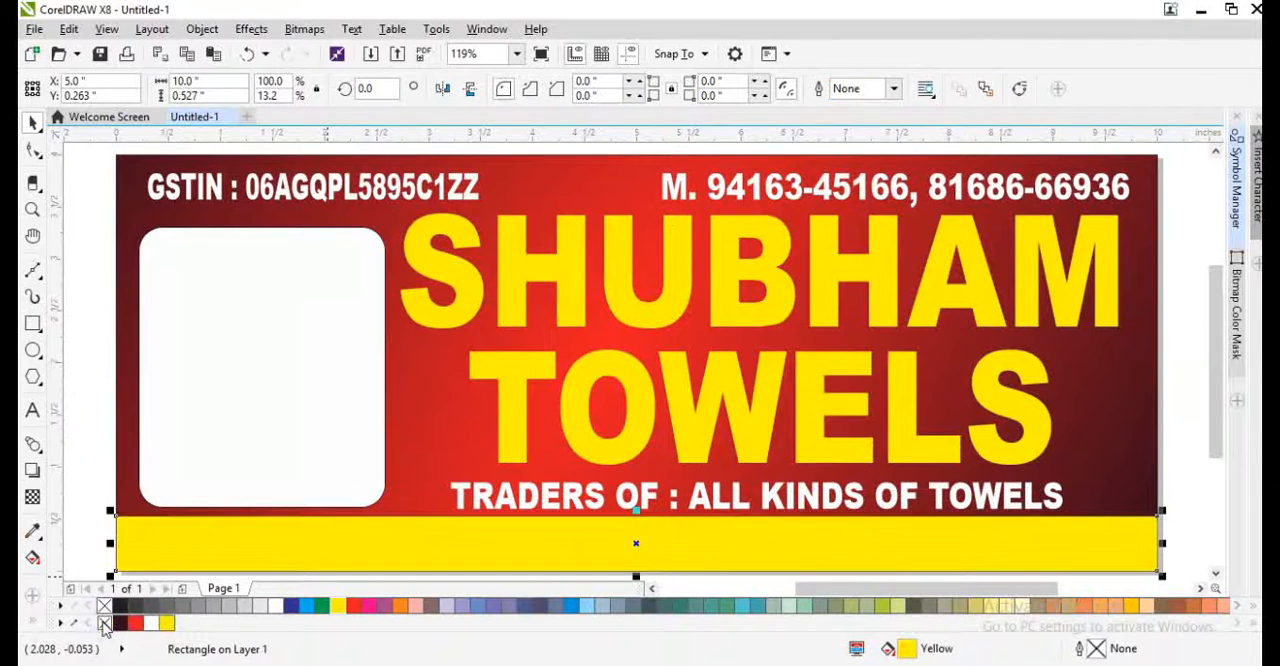
key(ctrl+Page_Down)
scroll(514, 572, up, 4)
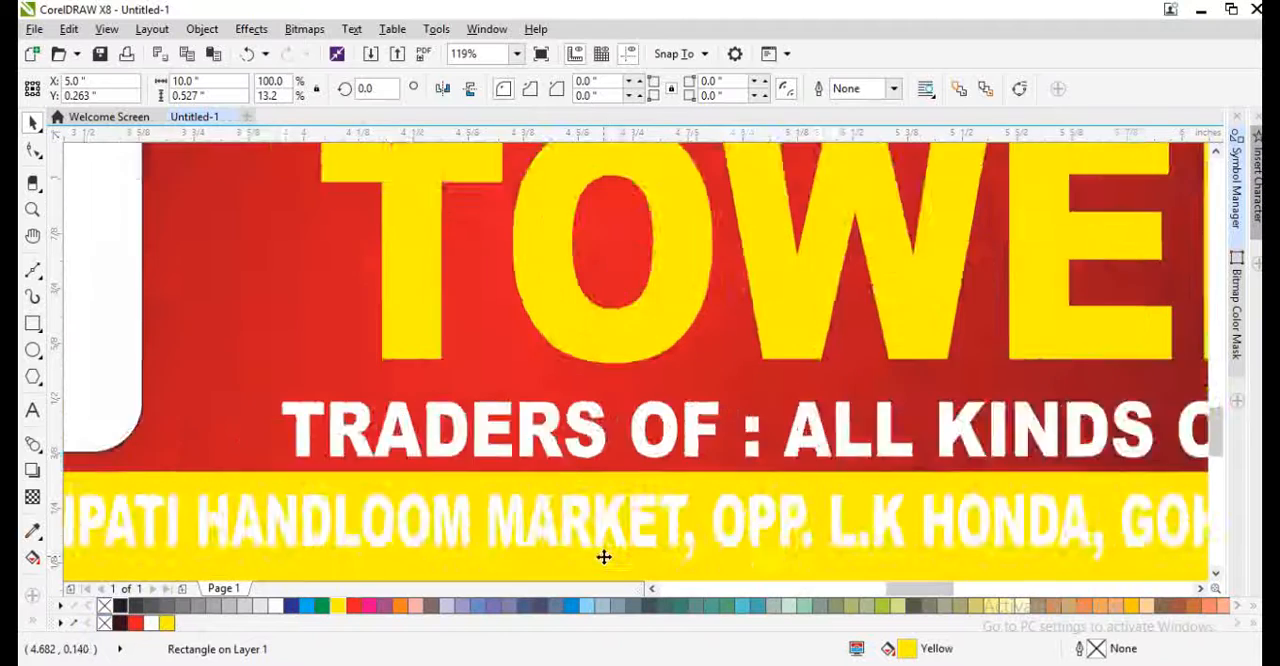
- Reduce the yellow strip's height to about 0.469 inches and centre the shop address vertically on it
drag(740, 378, 743, 415)
click(743, 448)
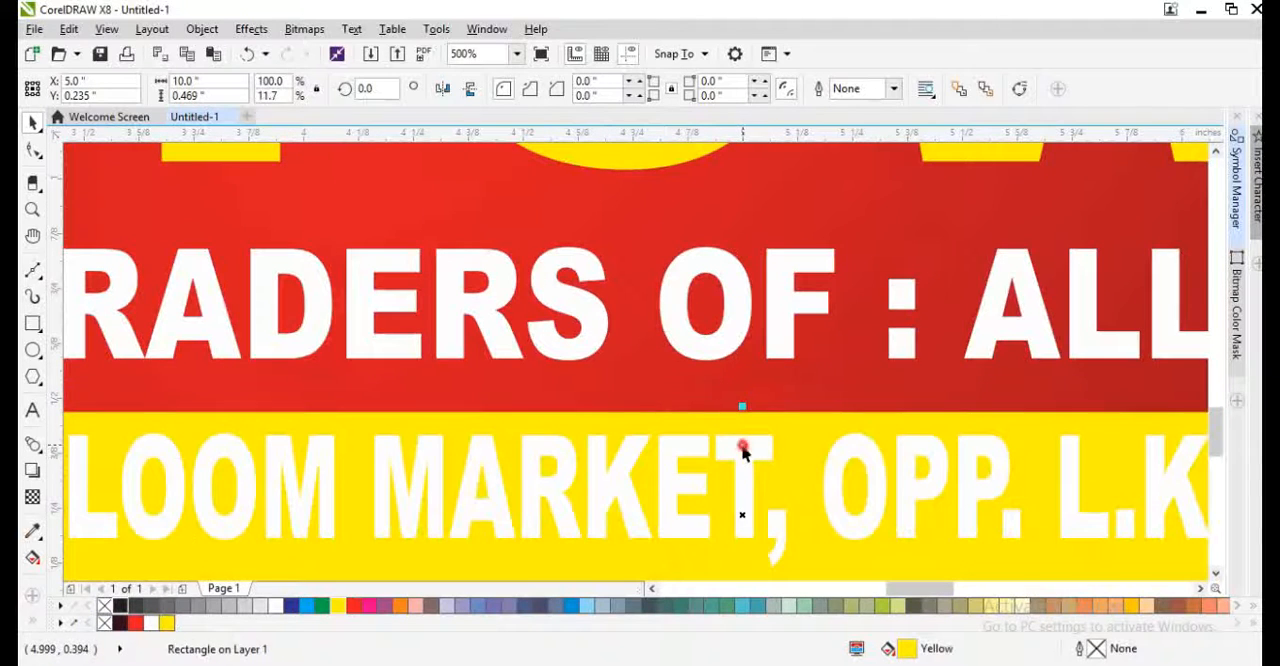
shift+click(762, 423)
key(e)
scroll(669, 418, down, 2)
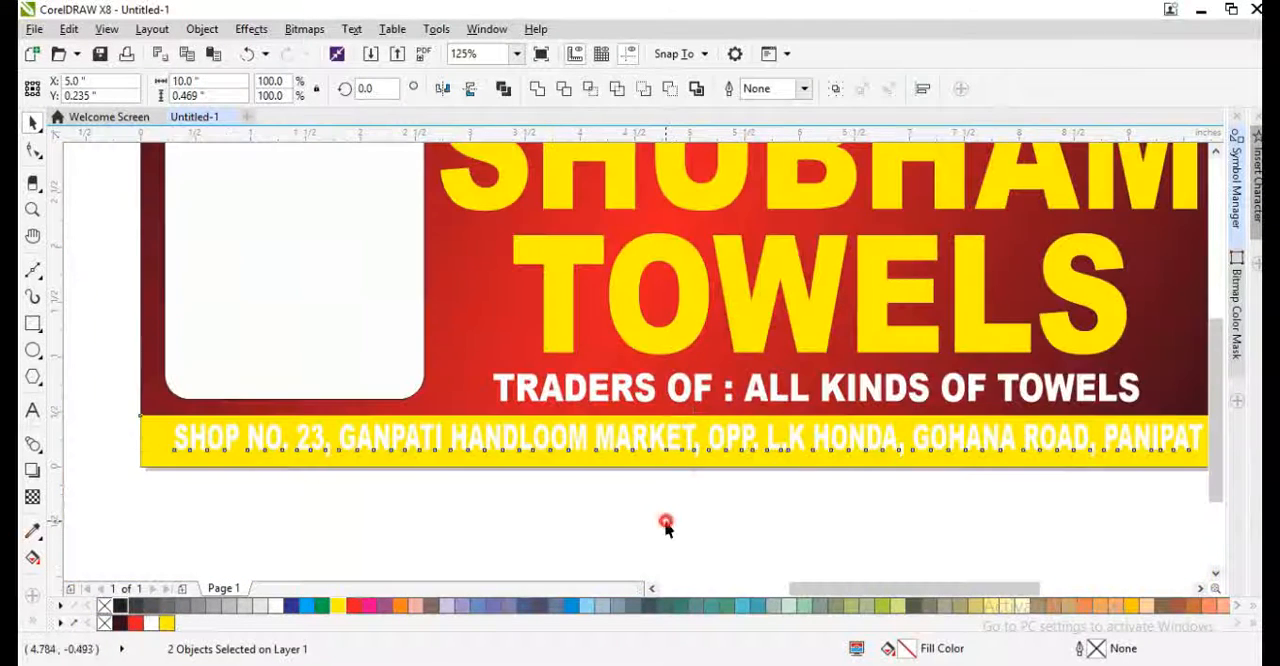
click(667, 524)
- Recolour the shop address red and give it a 1 pt black outline behind the fill that scales with the object
scroll(671, 434, up, 1)
click(664, 441)
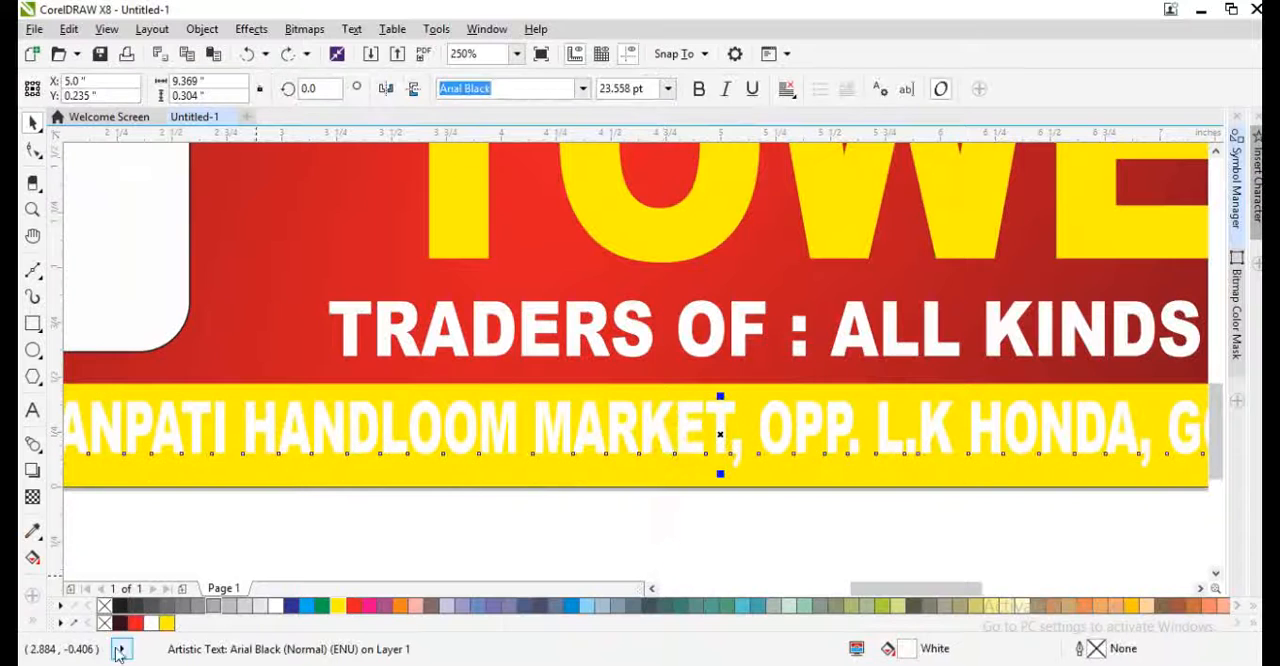
click(136, 624)
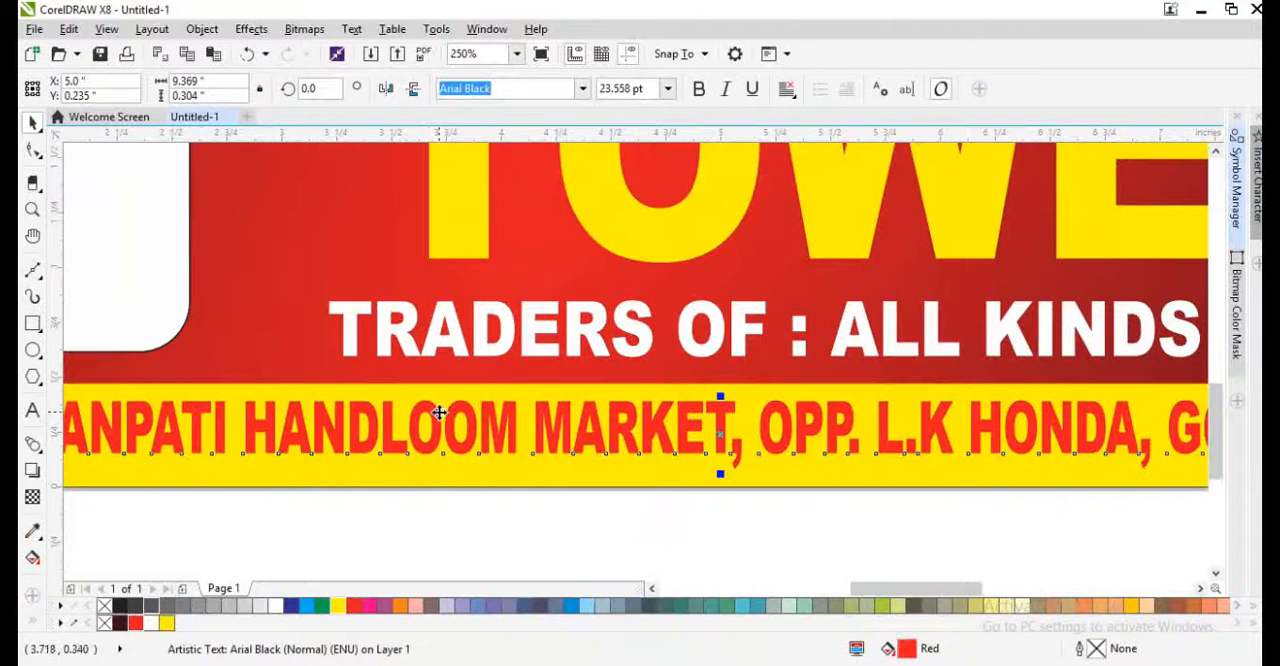
key(F12)
text(1)
key(Return)
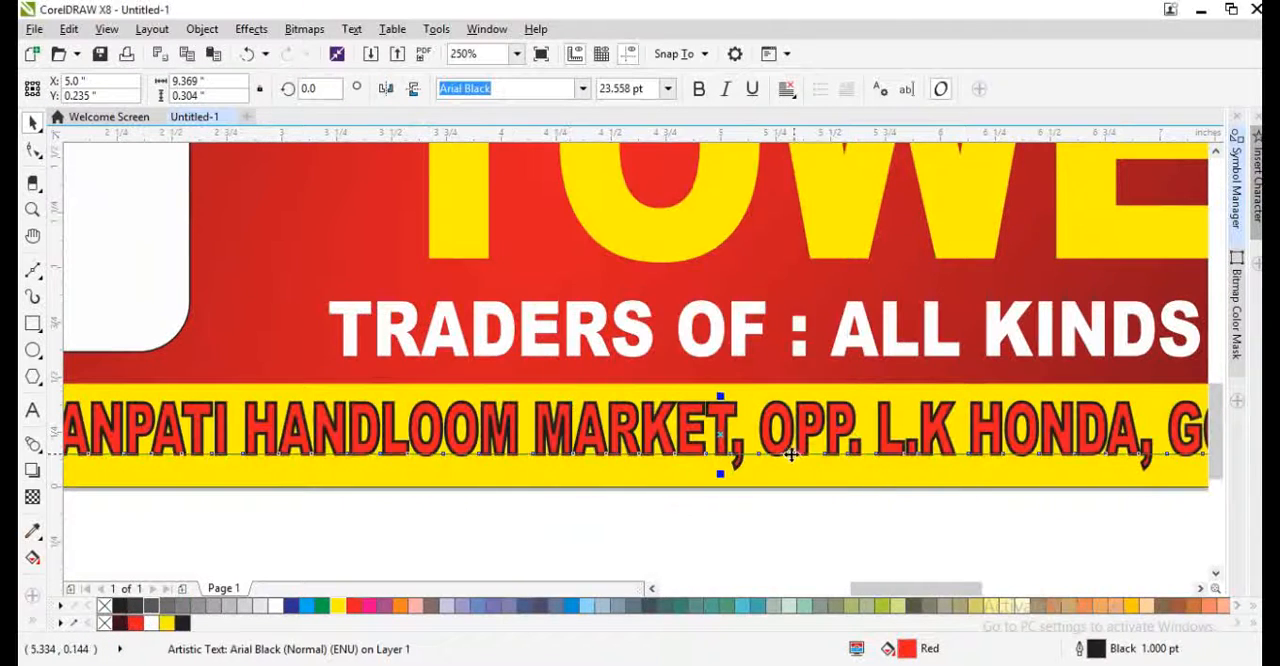
key(F12)
click(667, 449)
click(672, 475)
click(623, 513)
- Make the shop address outline 3 pt wide and white, with the default nib shape
key(F12)
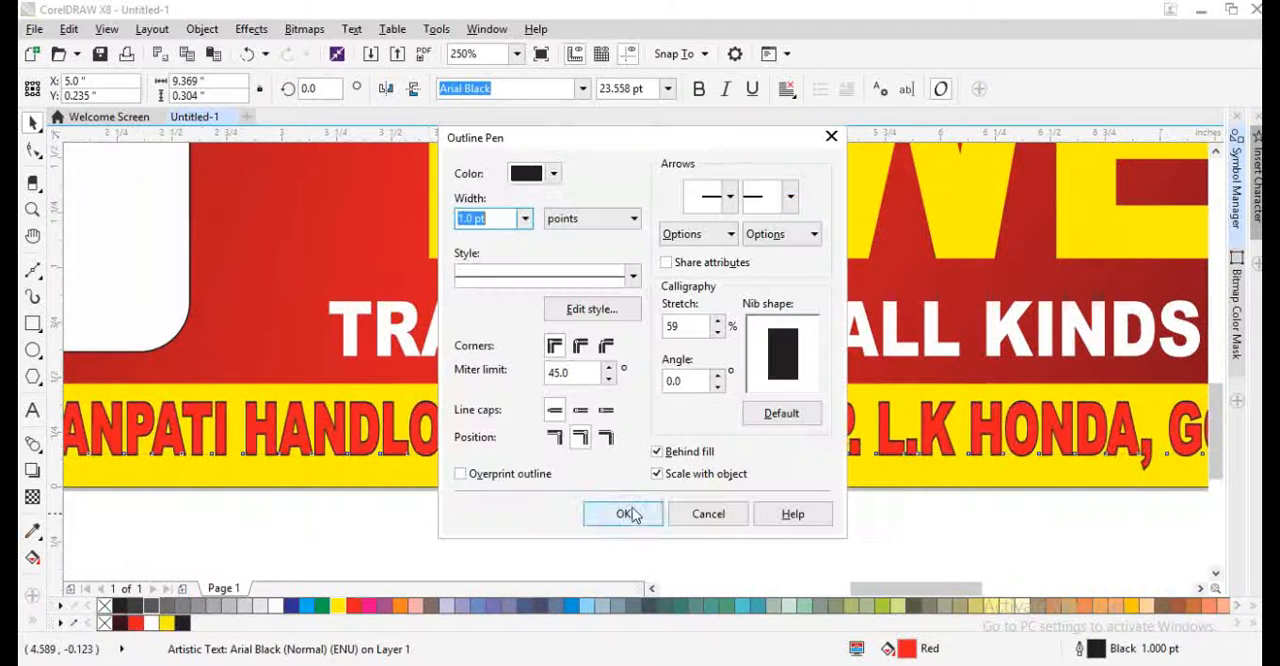
text(3)
key(Return)
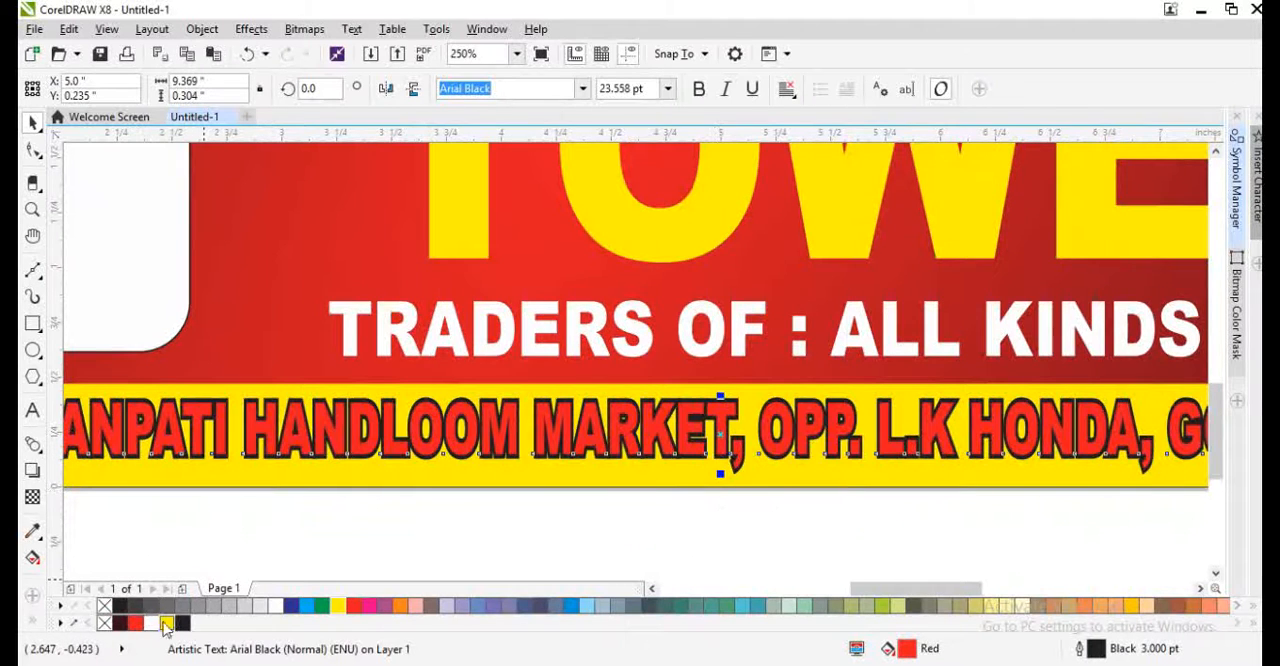
right_click(150, 623)
key(F12)
click(780, 414)
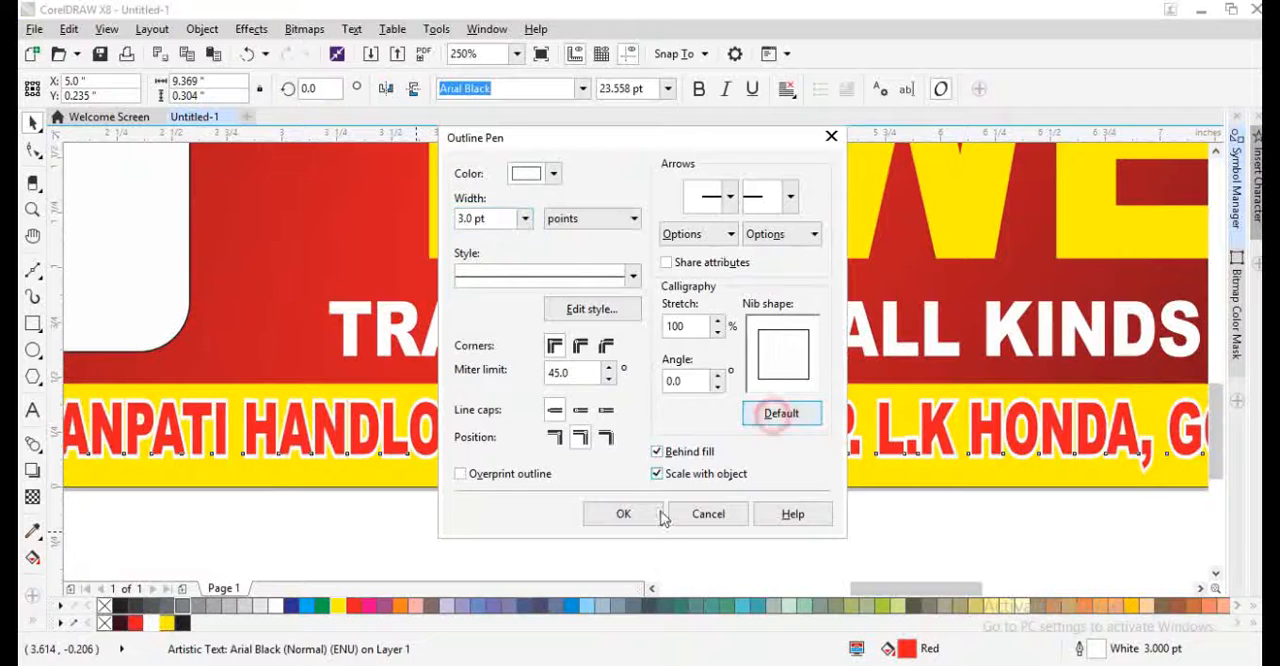
click(630, 515)
click(531, 424)
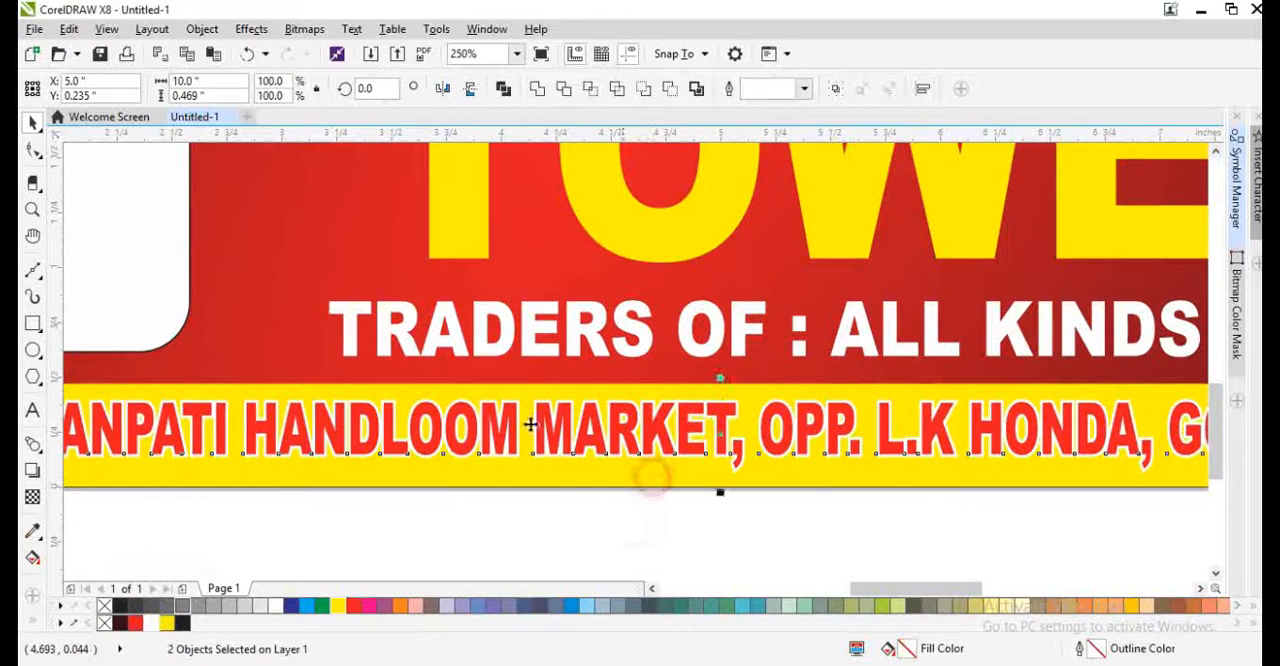
shift+click(292, 335)
- Shrink the Shubham Towels heading to about 6.795 × 2.339 inches and nudge it right to an X position of 6.2 inches
key(F4)
click(775, 500)
click(758, 452)
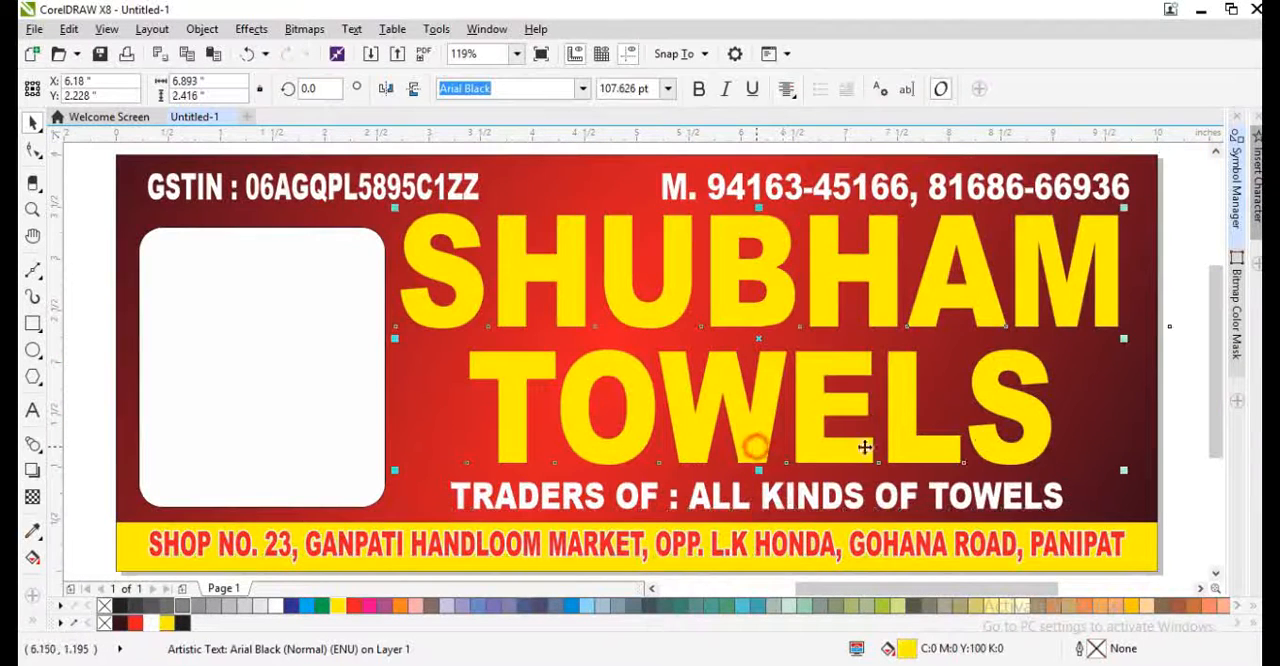
drag(1122, 476, 1110, 471)
drag(1116, 341, 1118, 368)
key(Right)
key(Right)
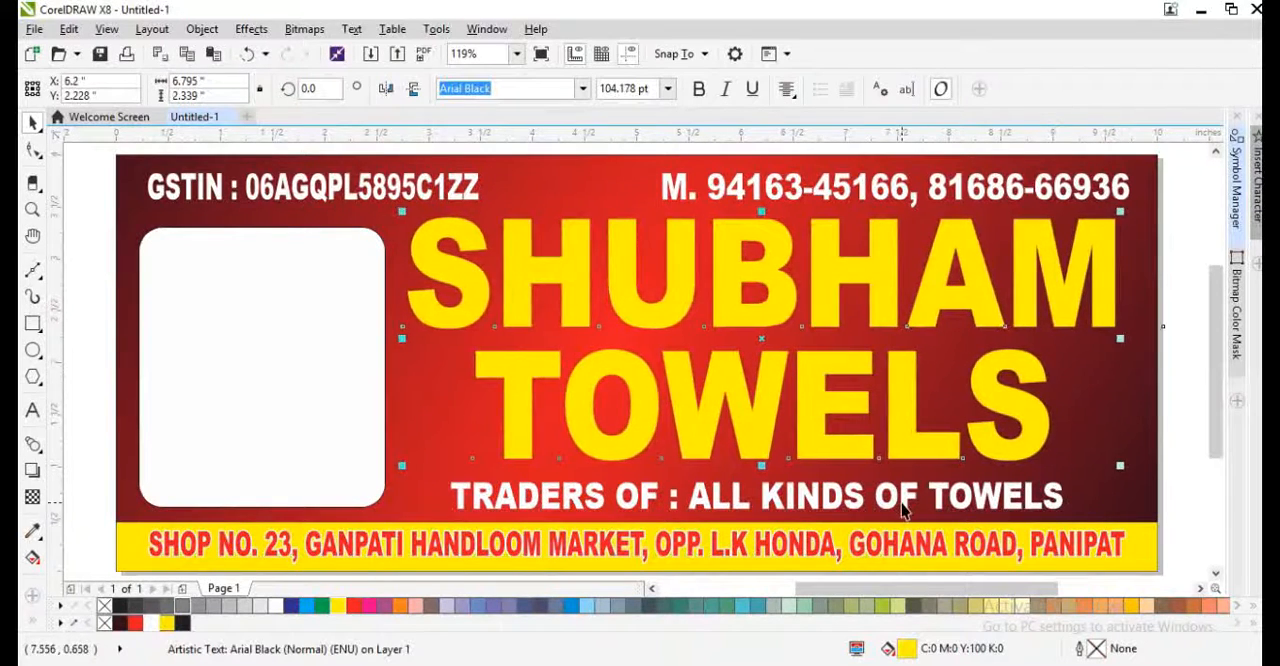
- Nudge the traders line up to a Y position of 0.745 inches and copy the shop address's outline pen and outline colour onto it
click(902, 504)
key(Up)
key(Up)
key(Up)
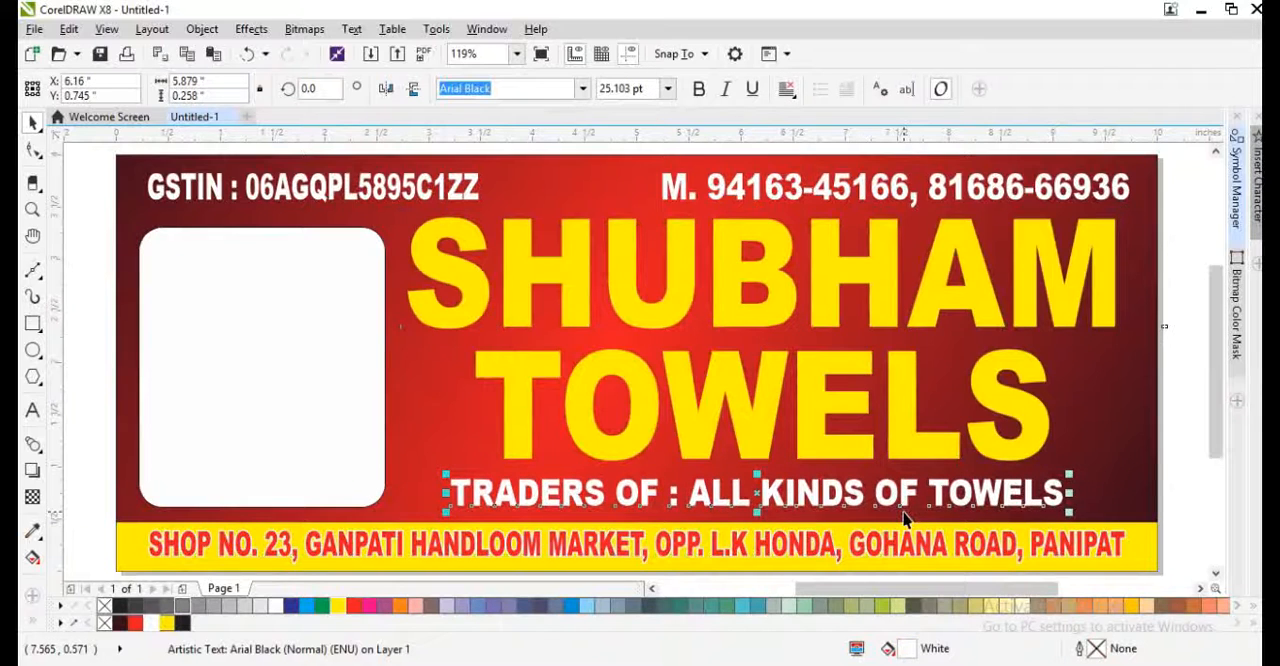
click(69, 29)
click(130, 286)
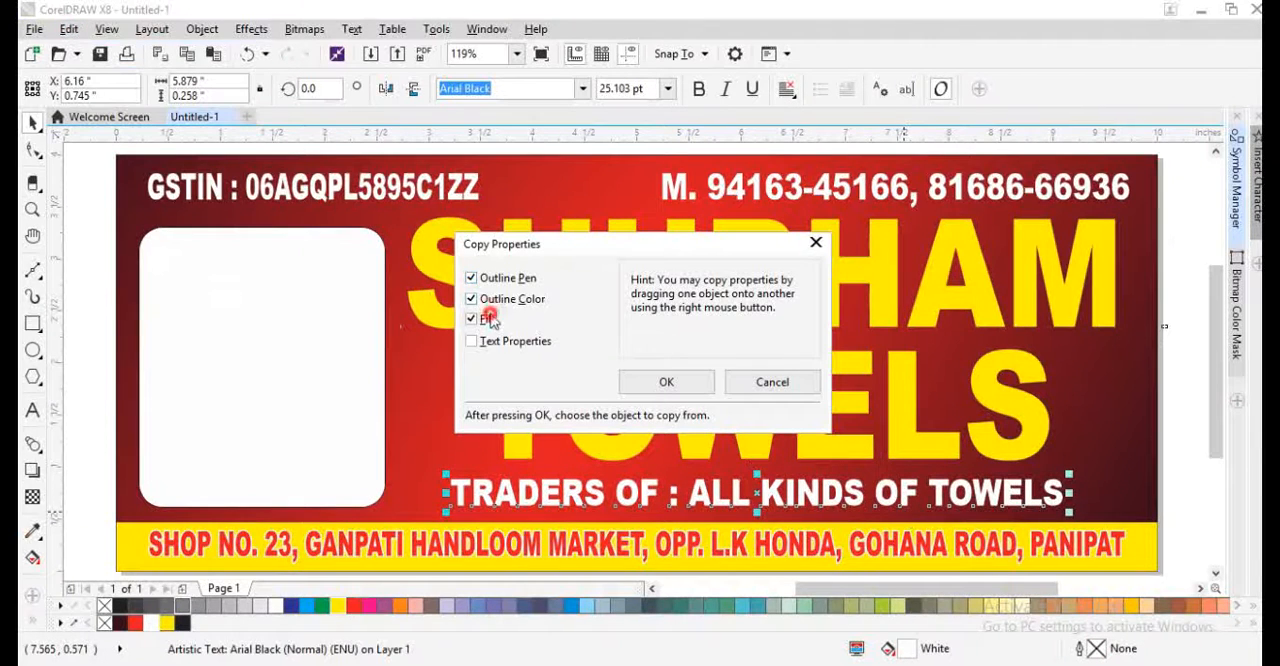
click(660, 382)
click(617, 546)
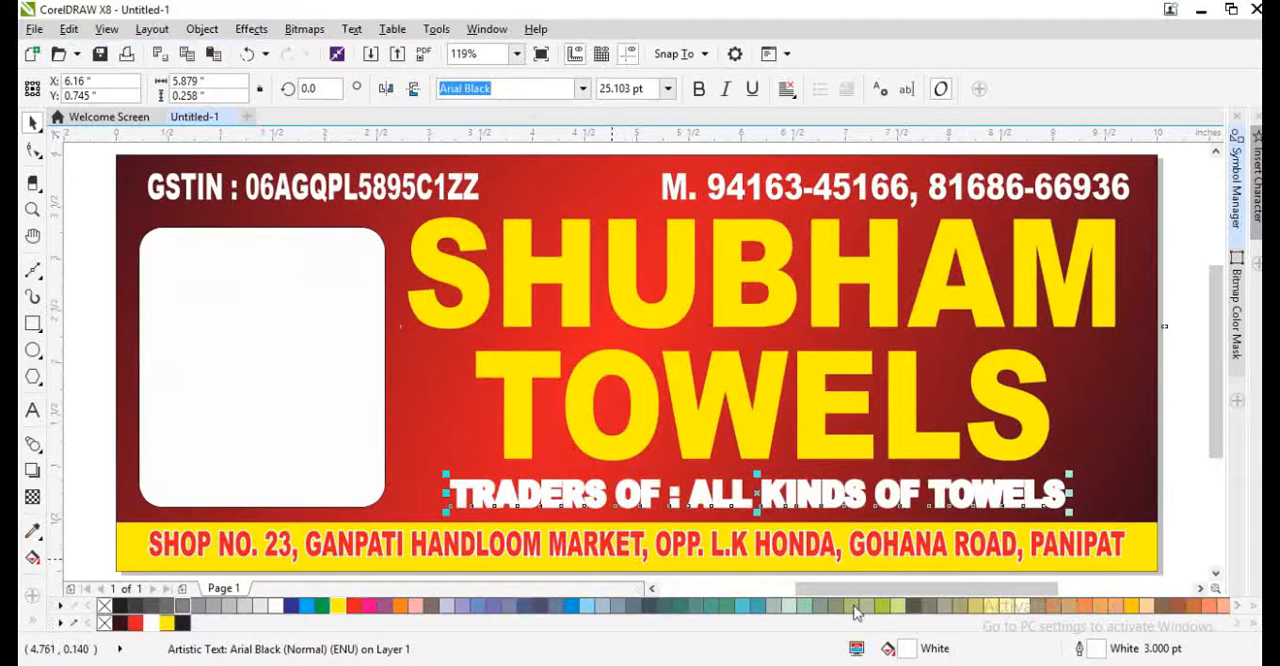
- Colour the traders line's outline black (C75 M68 Y65 K90) with the default nib shape and a width of about 2.47 pt
double_click(1114, 650)
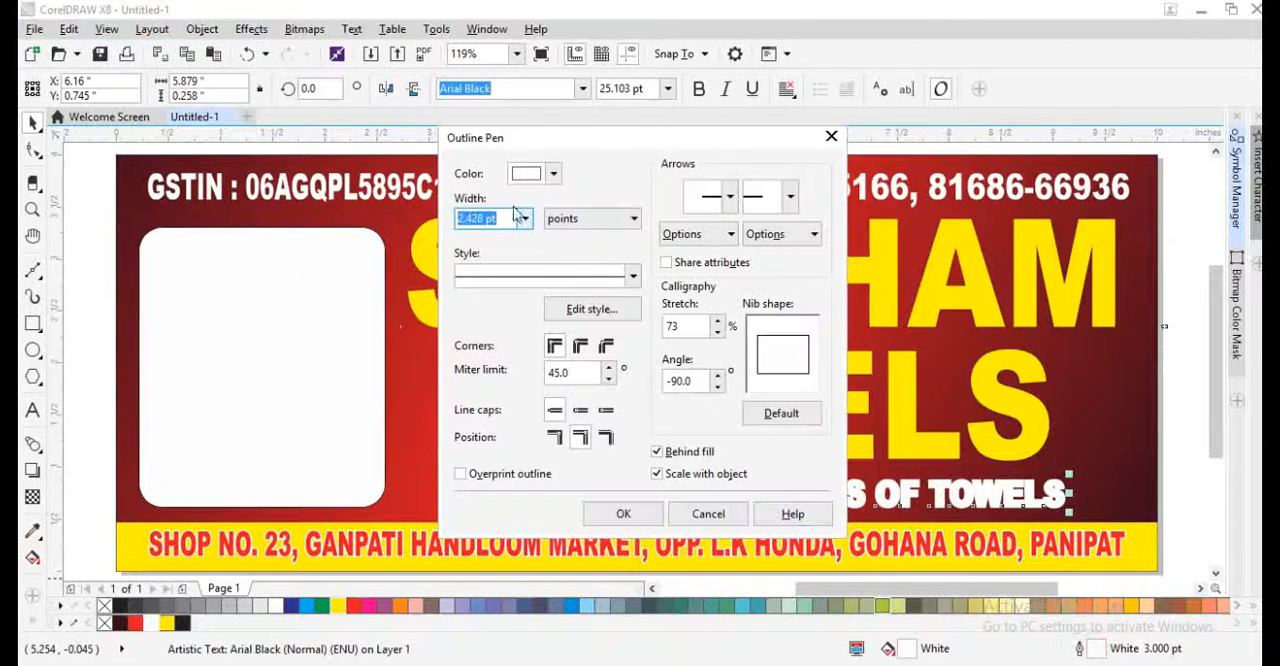
click(553, 173)
drag(580, 337, 522, 369)
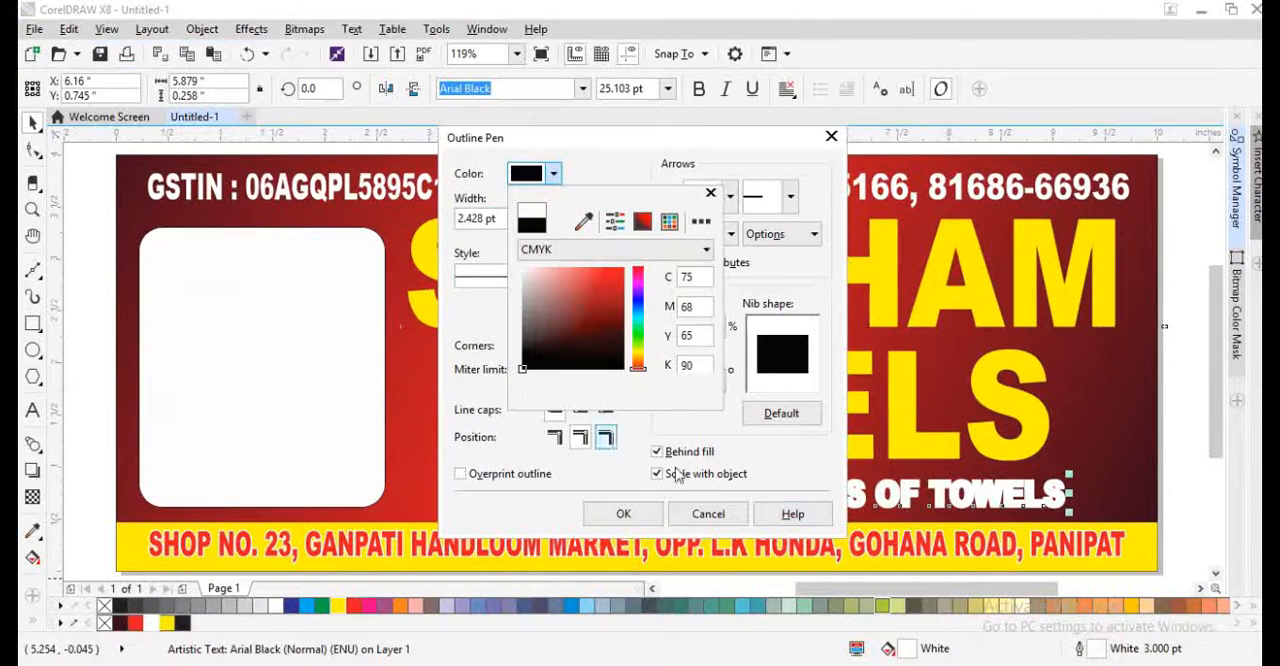
click(781, 423)
click(626, 512)
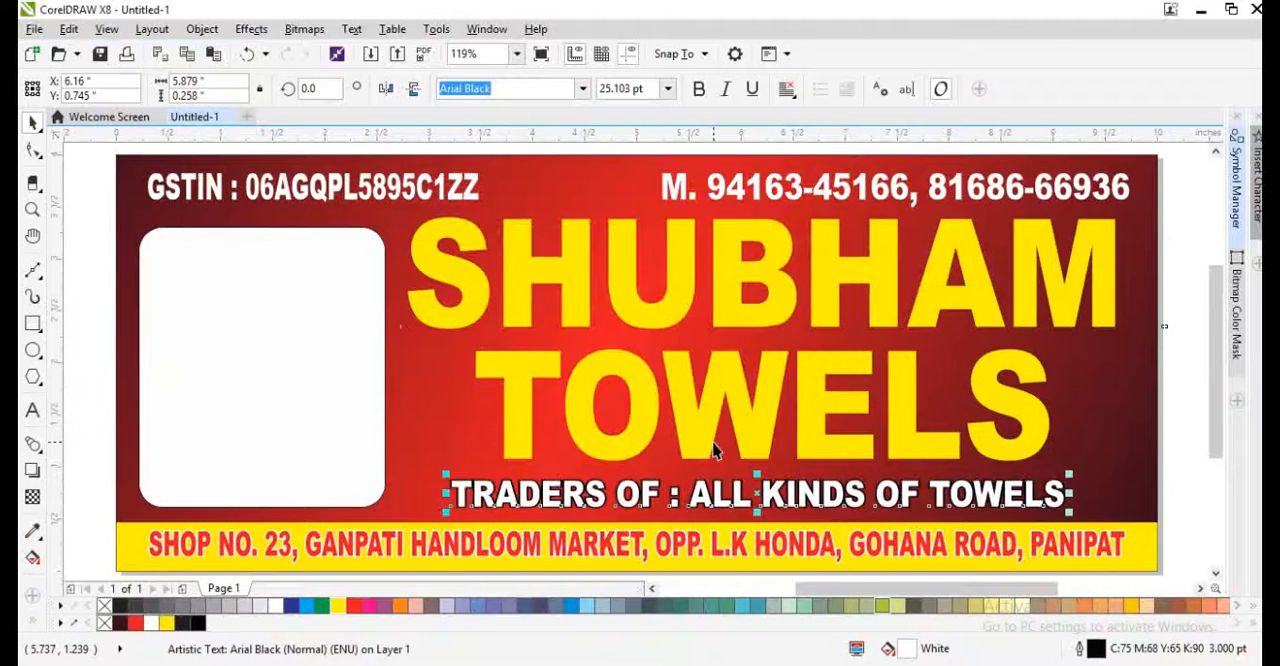
key(F12)
key(Return)
- Copy the traders line's outline pen and colour onto the GSTIN and mobile number lines and reset their nib shape to default
click(373, 178)
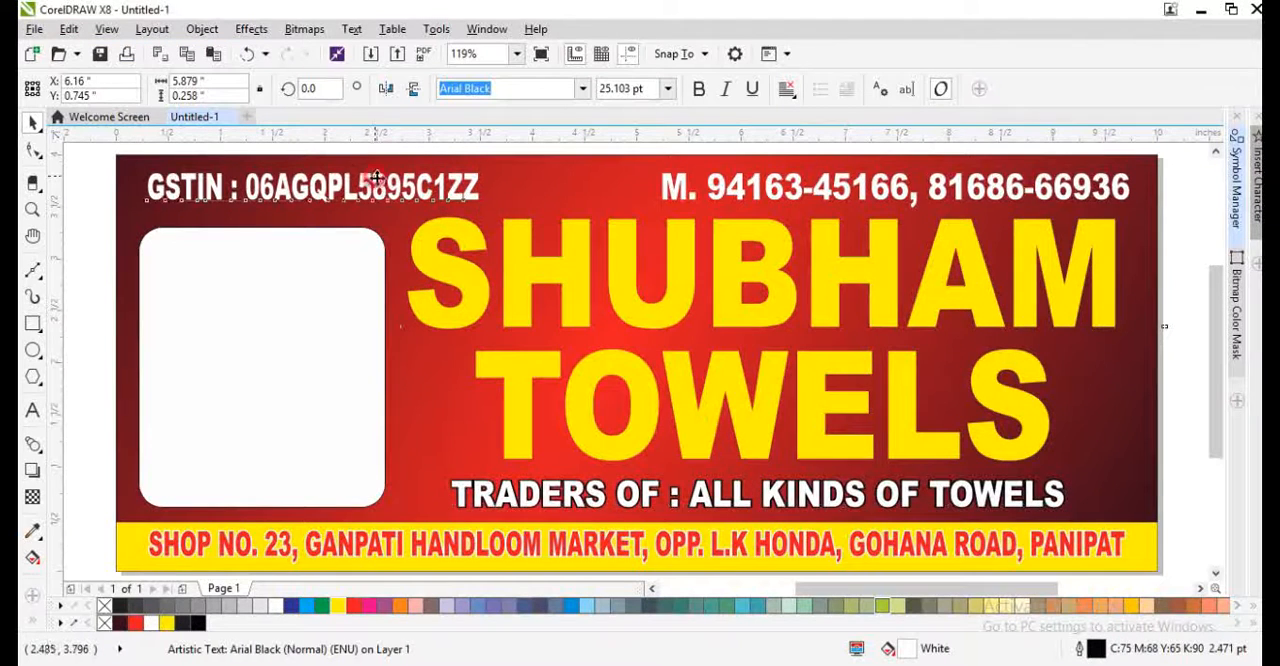
shift+click(737, 196)
key(alt+e)
key(m)
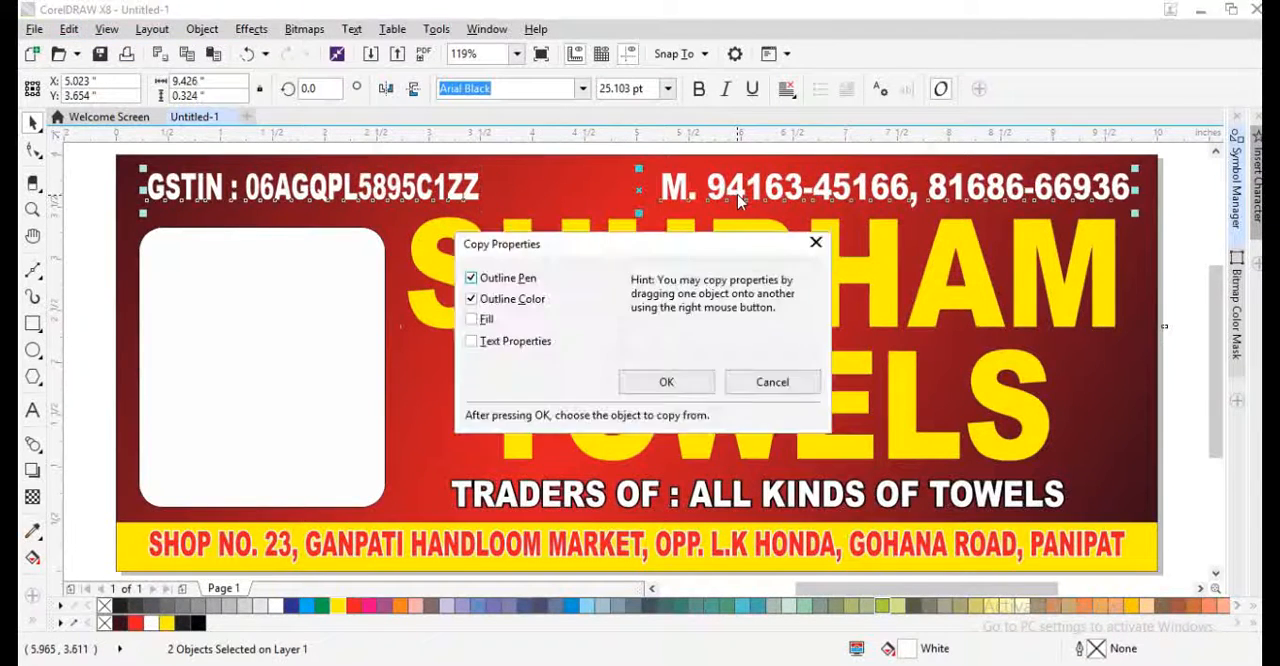
key(Return)
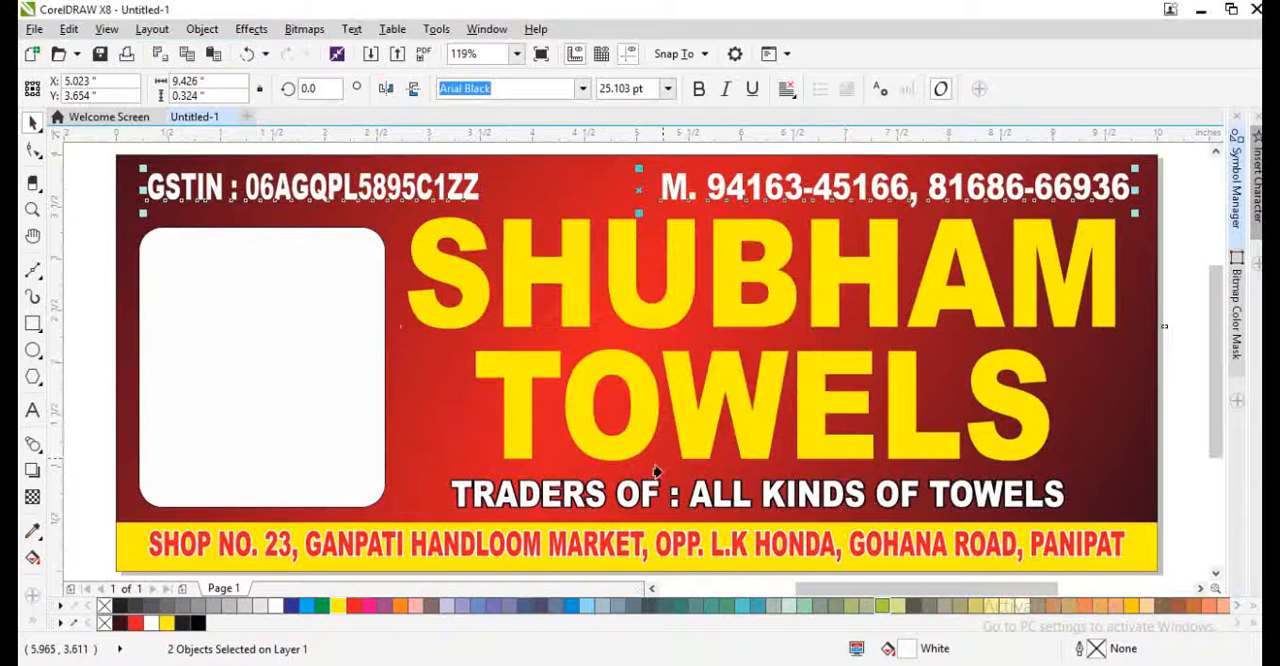
click(697, 508)
key(F12)
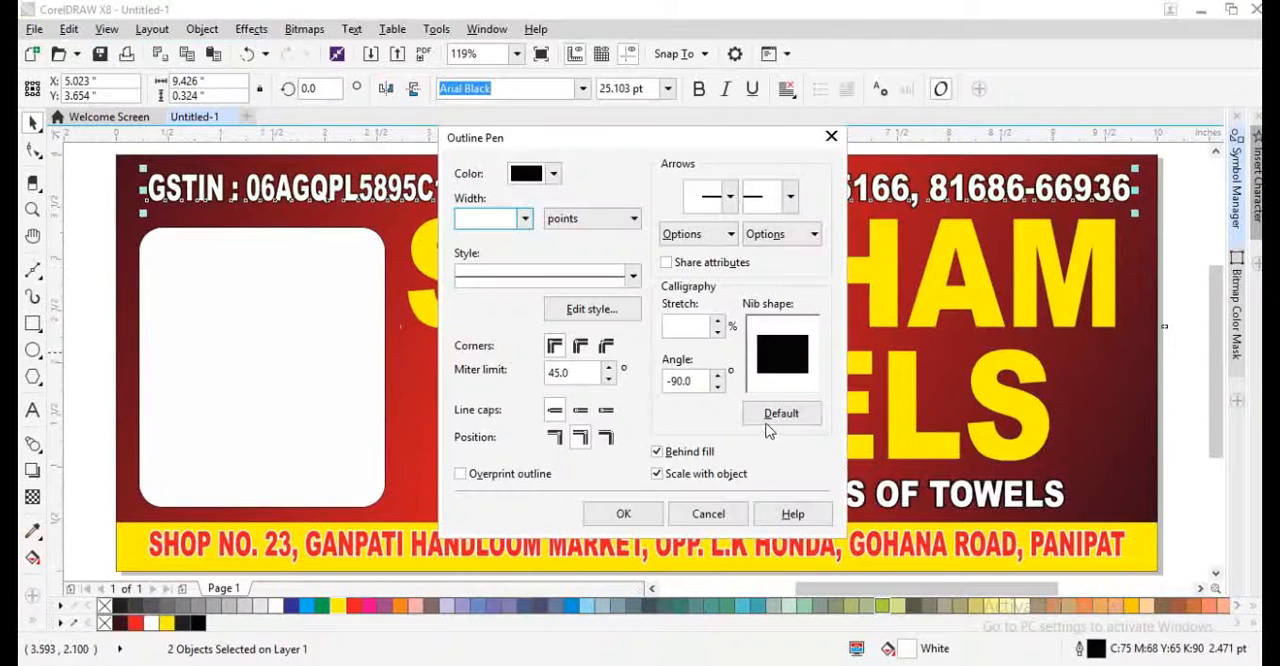
click(776, 418)
click(640, 514)
- Give the Shubham Towels heading a 10 pt black outline behind the fill that scales with the object
click(641, 497)
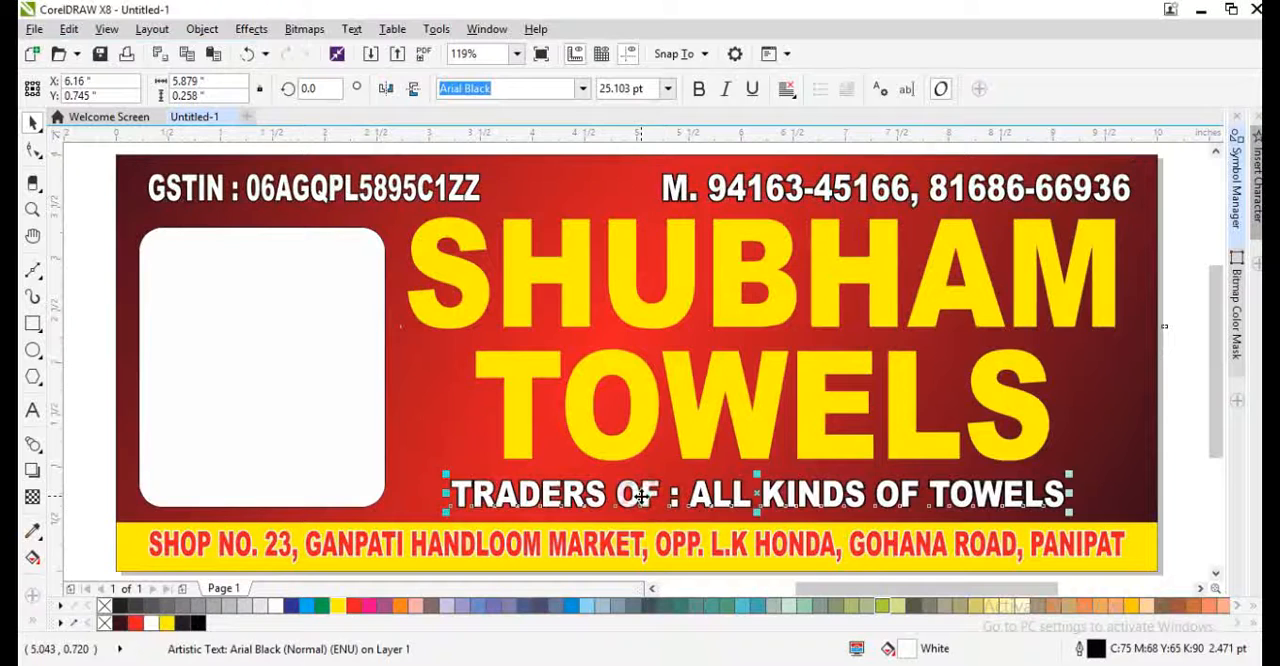
click(638, 435)
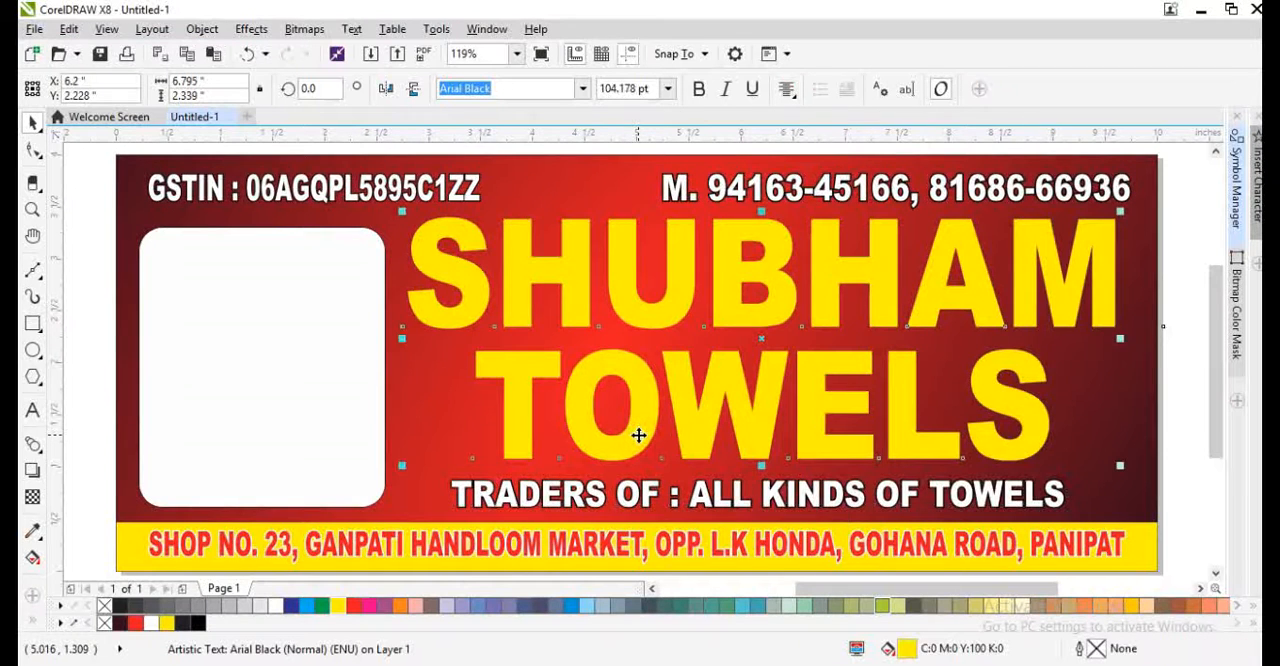
key(F12)
text(10)
key(Return)
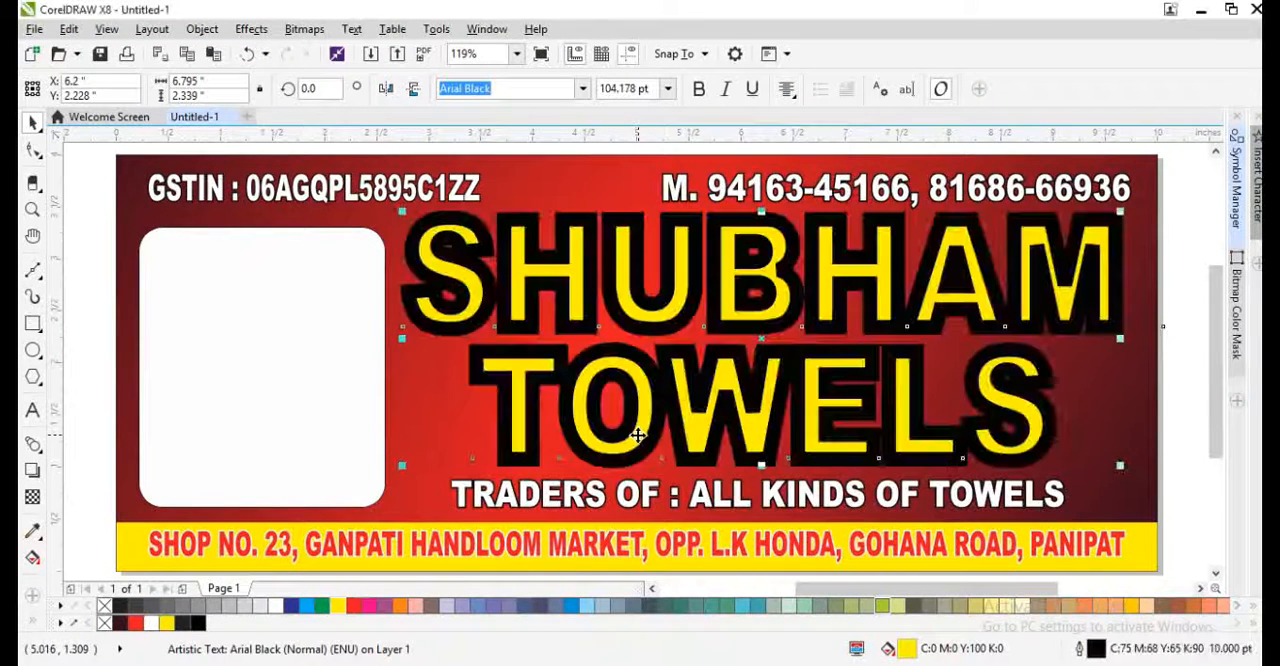
key(F12)
click(690, 452)
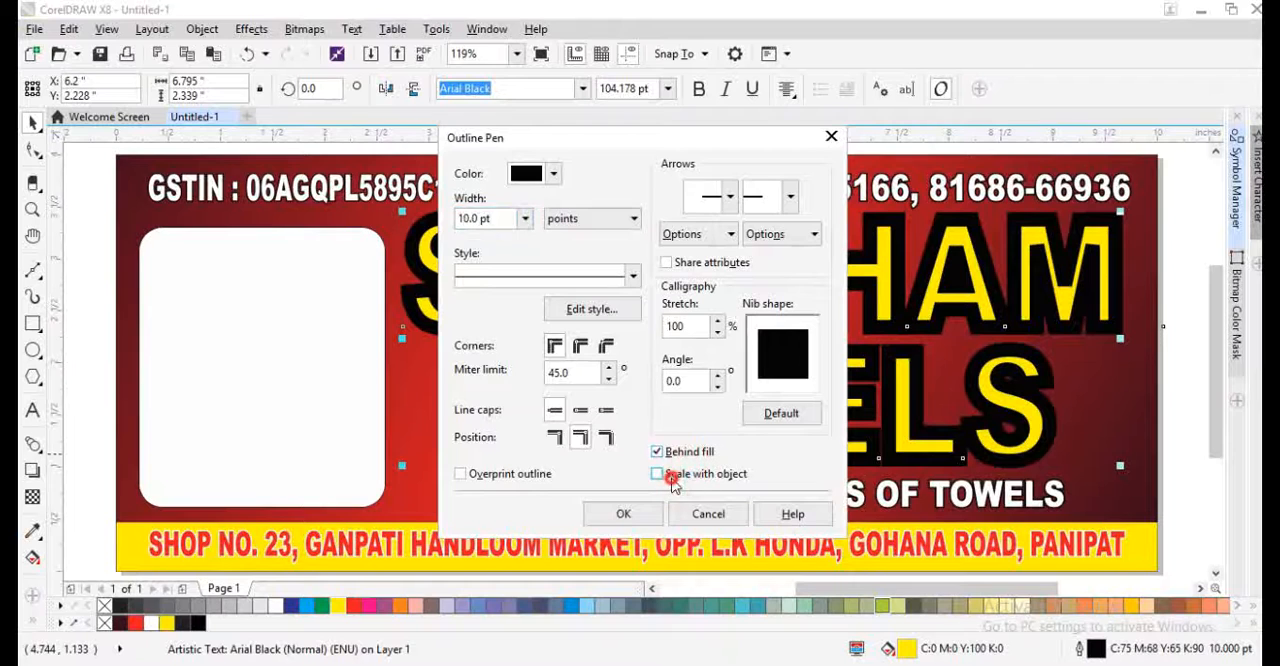
click(670, 476)
click(630, 513)
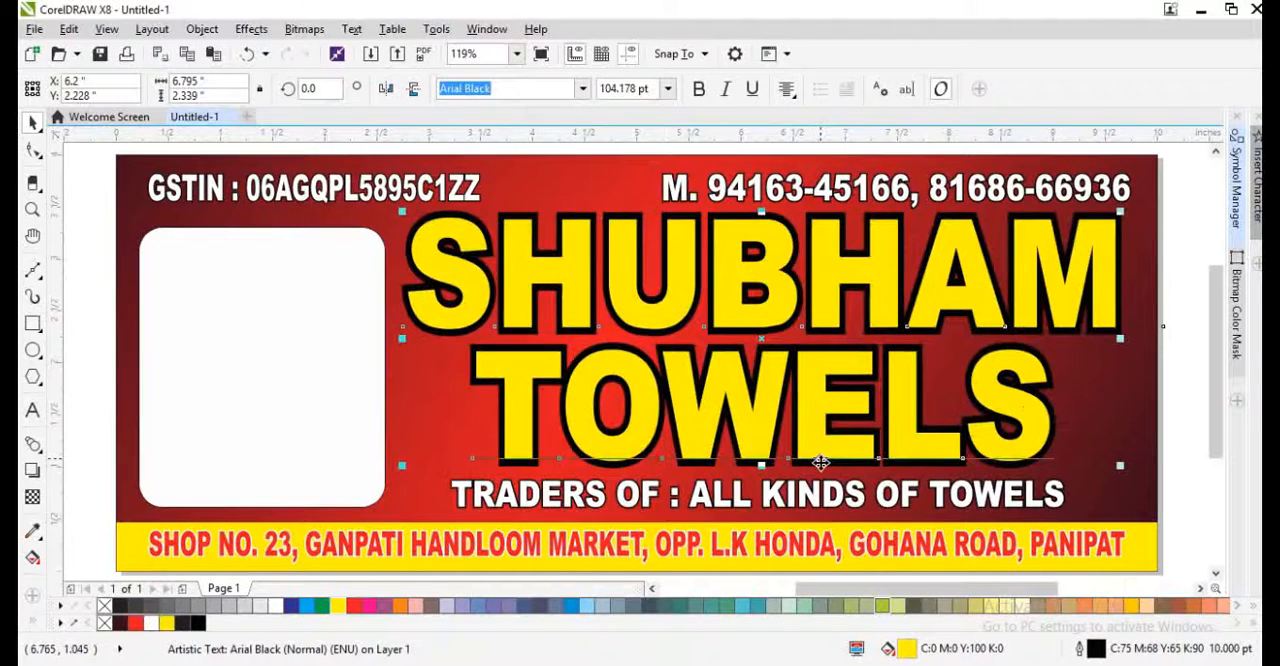
- Set the heading's outline width to 4 pt and resize the heading to about 6.74 × 2.223 inches
key(F12)
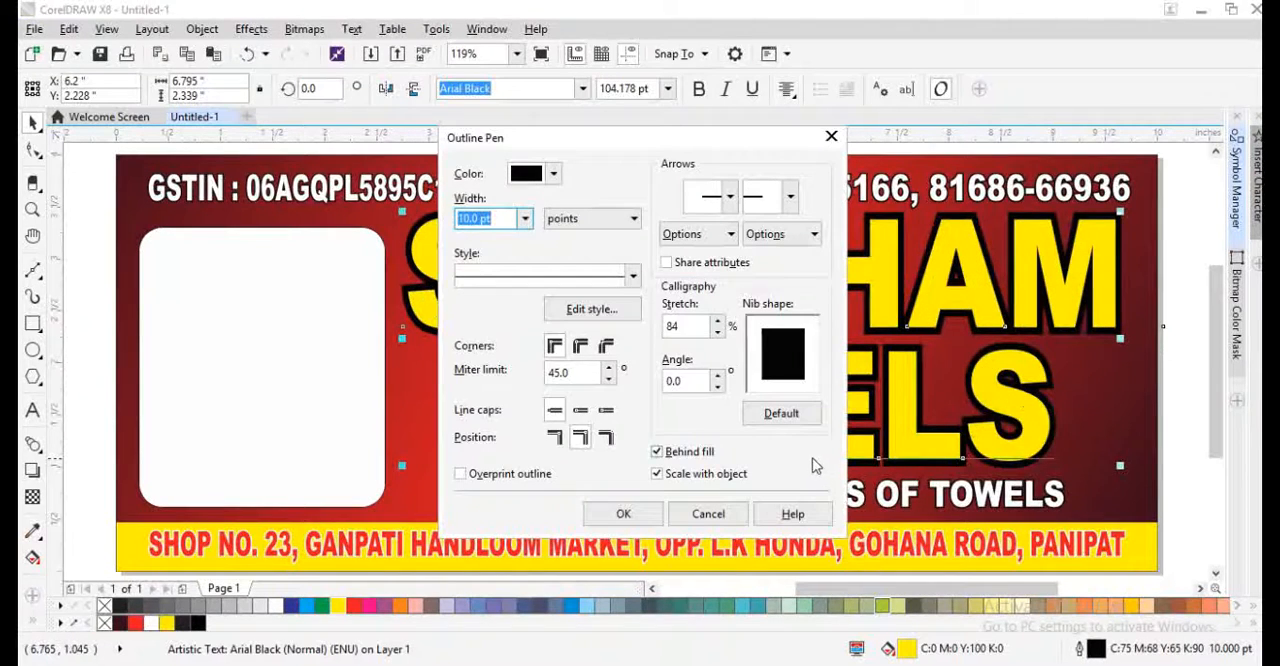
text(6)
key(Return)
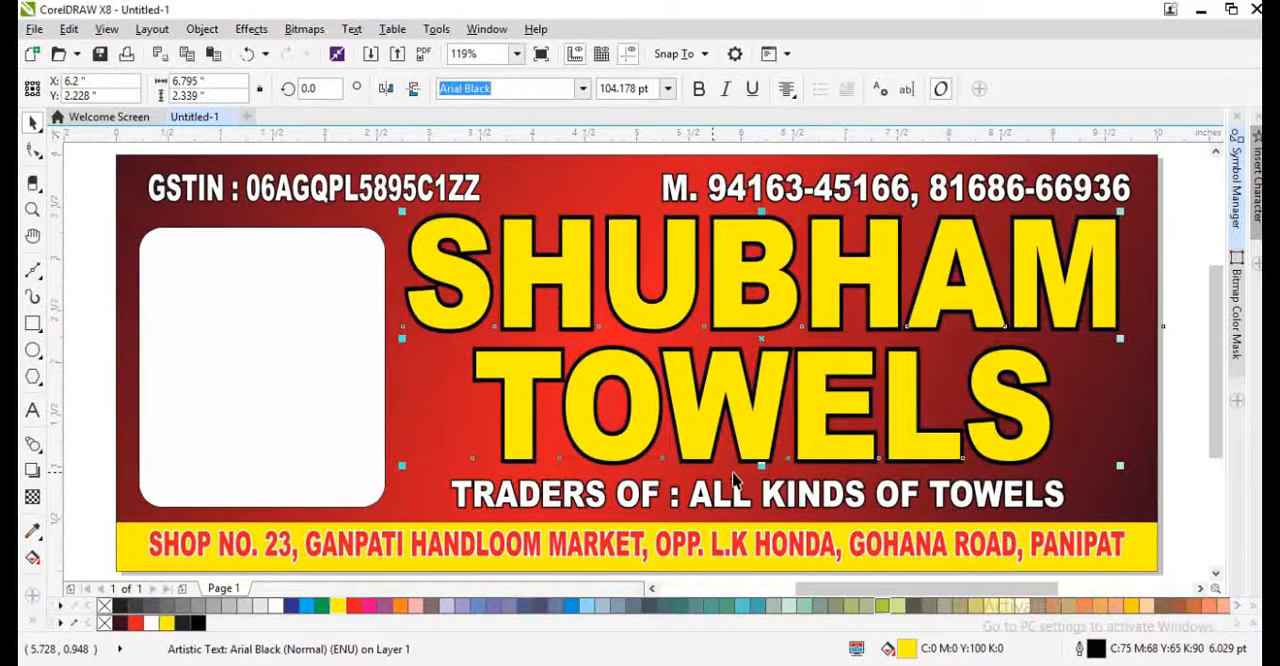
key(F12)
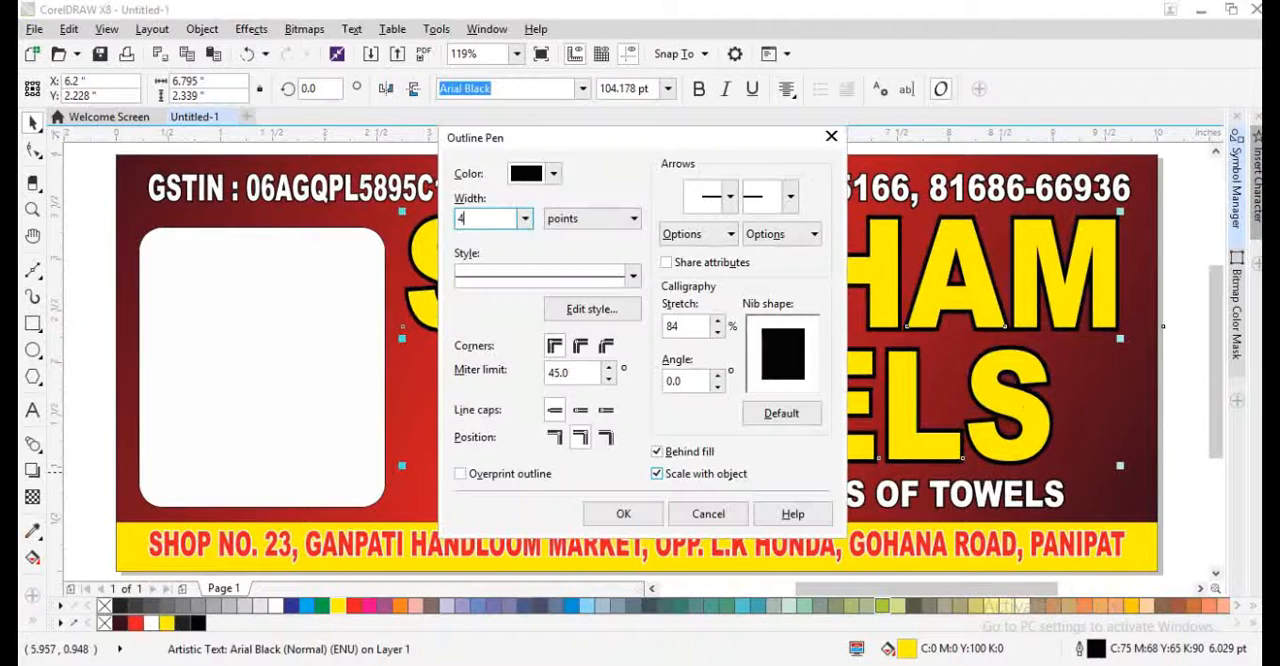
key(Return)
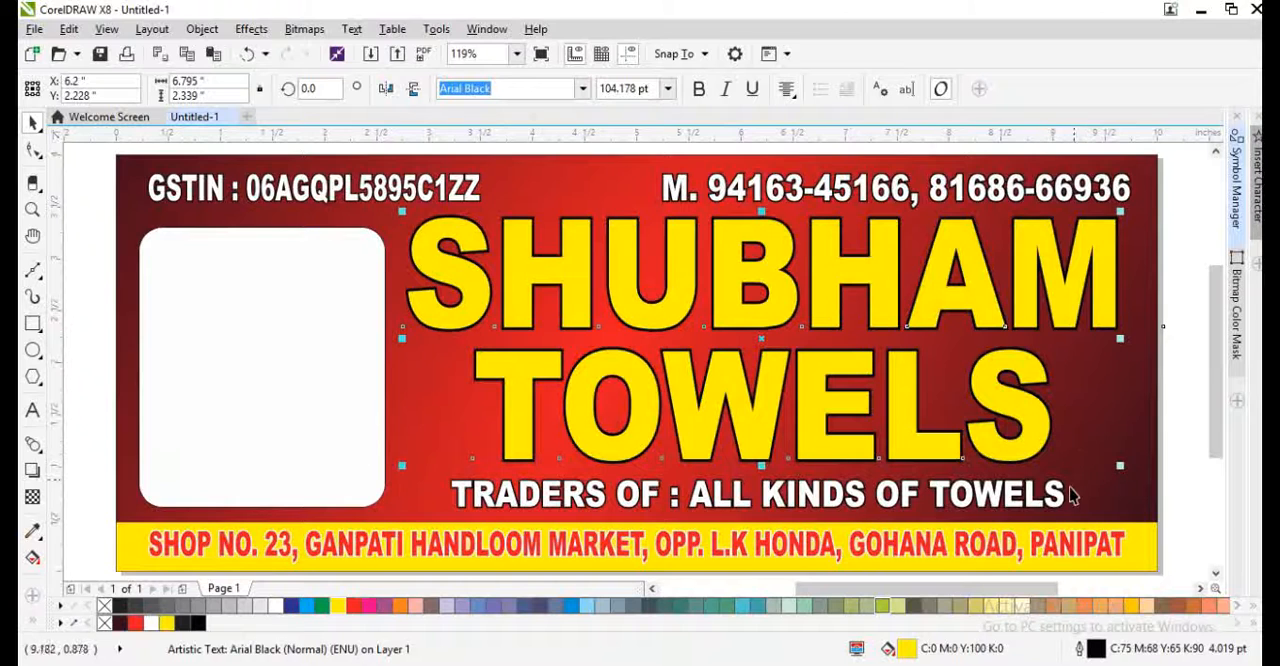
drag(1121, 467, 1097, 452)
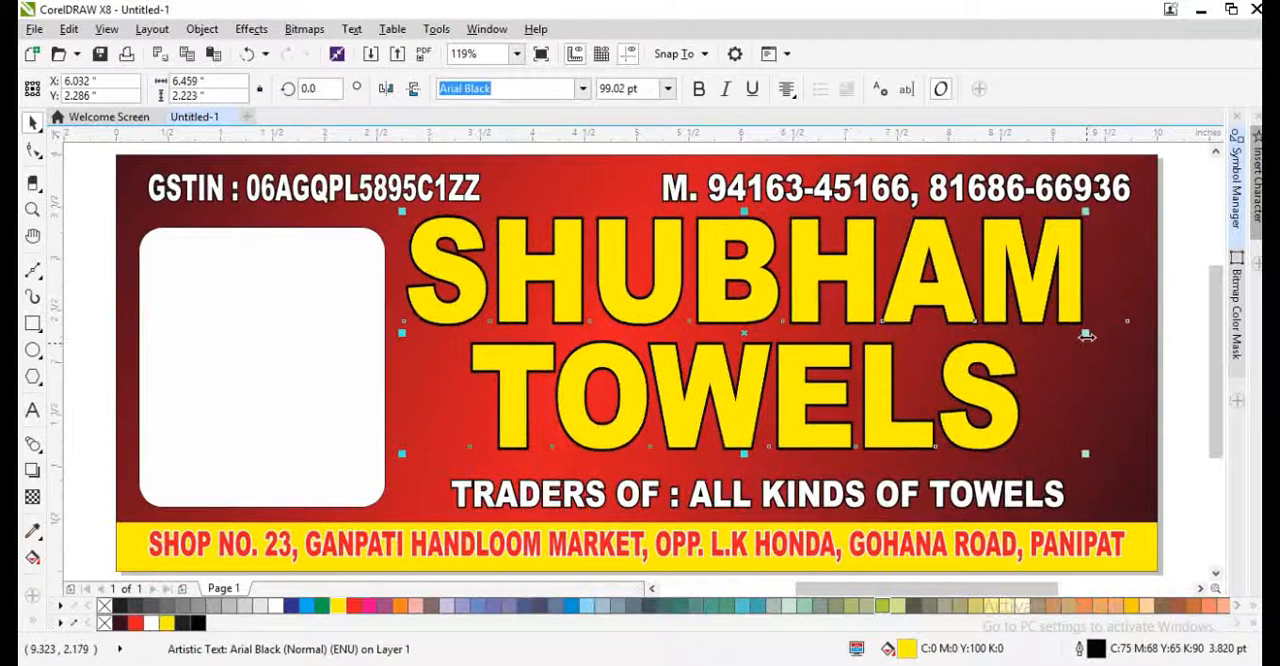
drag(1104, 366, 1118, 372)
- Duplicate the heading slightly down and to the right, fill the copy black (C75 M68 Y65 K90) and place it behind the original
drag(1023, 420, 1029, 428)
right_click(1029, 428)
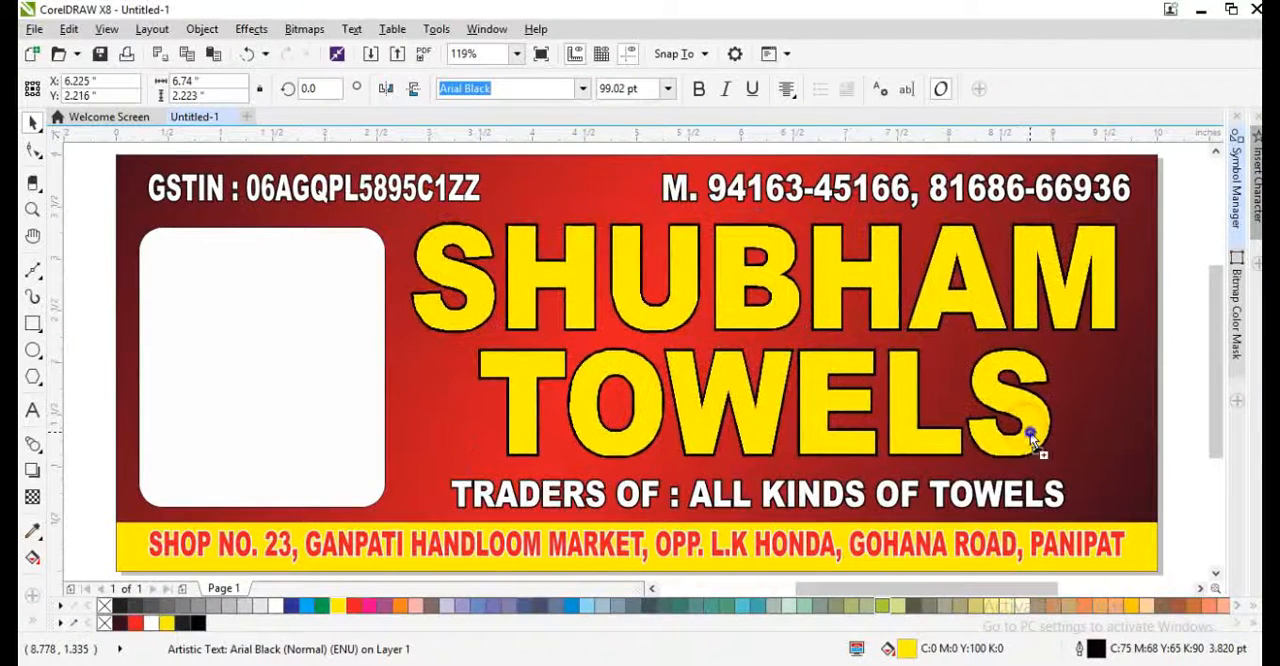
click(197, 622)
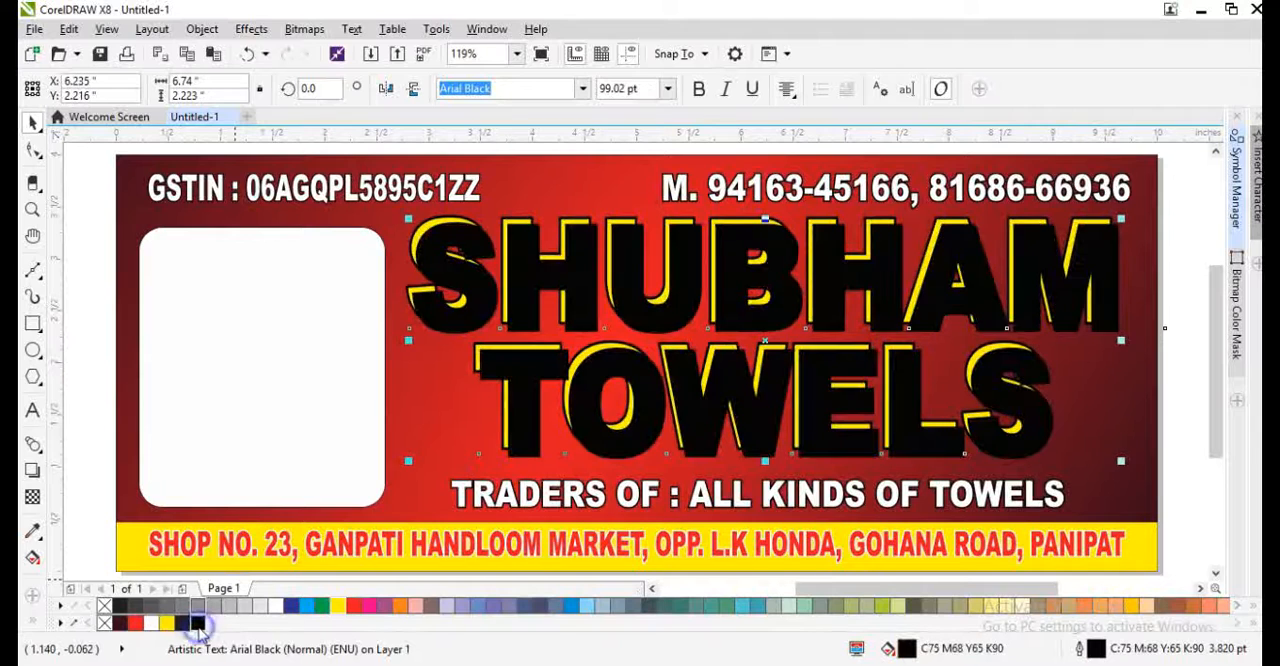
key(ctrl+z)
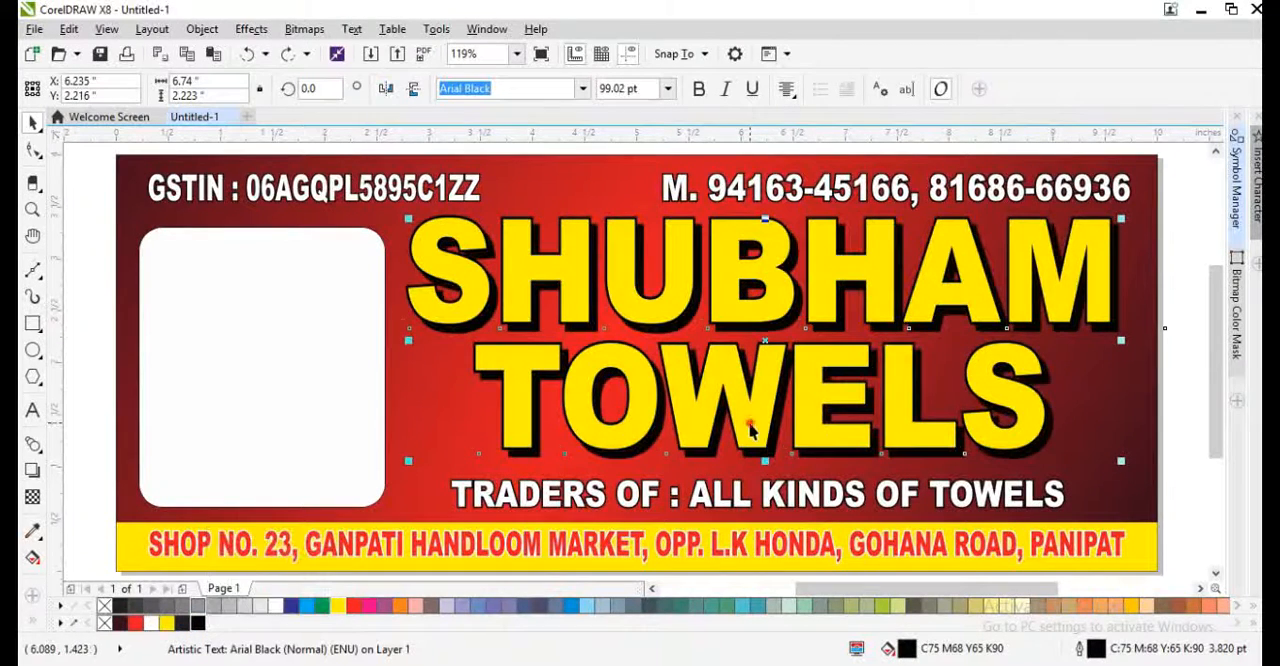
- Stretch the Shubham Towels heading and its black shadow copy taller and wider, making the heading about 6.9 inches wide
scroll(763, 457, up, 4)
scroll(760, 440, down, 1)
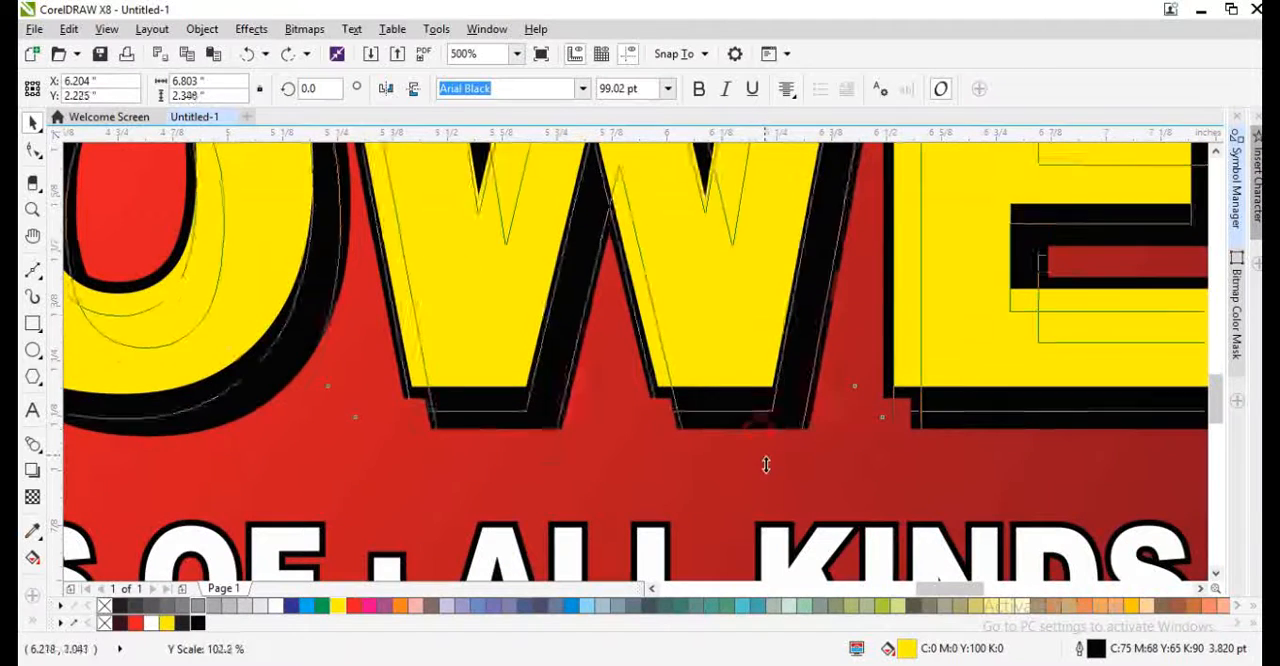
click(726, 505)
scroll(725, 505, down, 3)
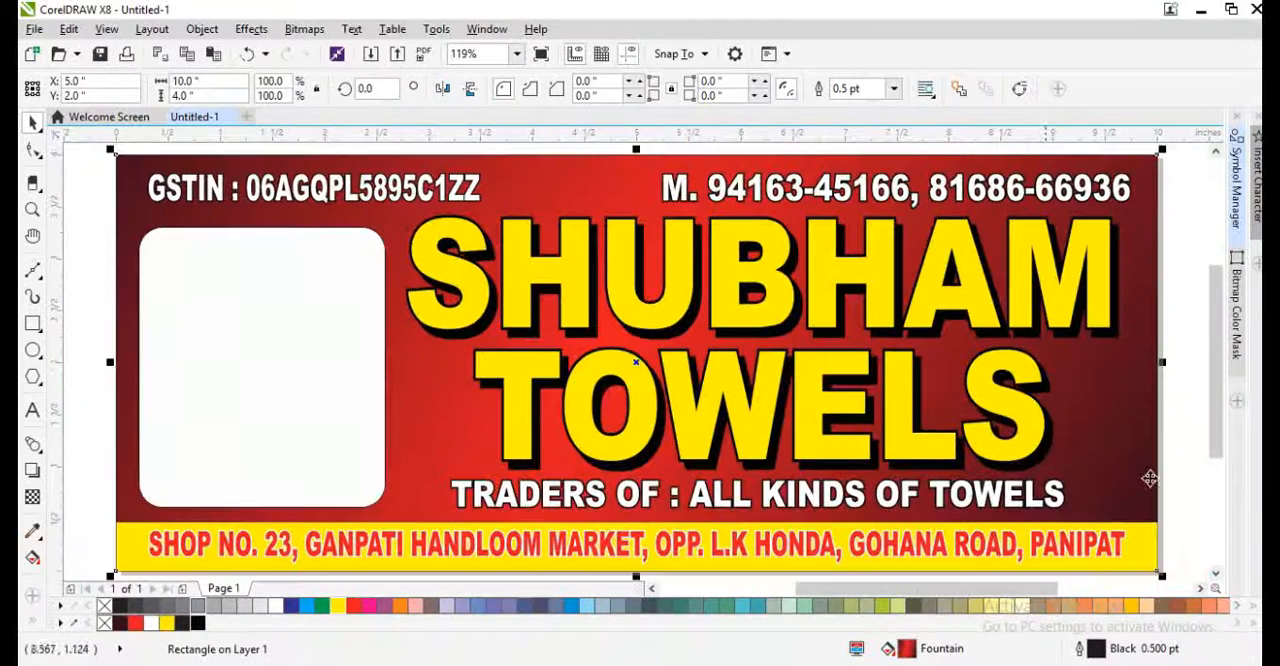
click(1201, 495)
drag(1181, 482, 360, 203)
drag(1123, 345, 1137, 365)
click(1181, 458)
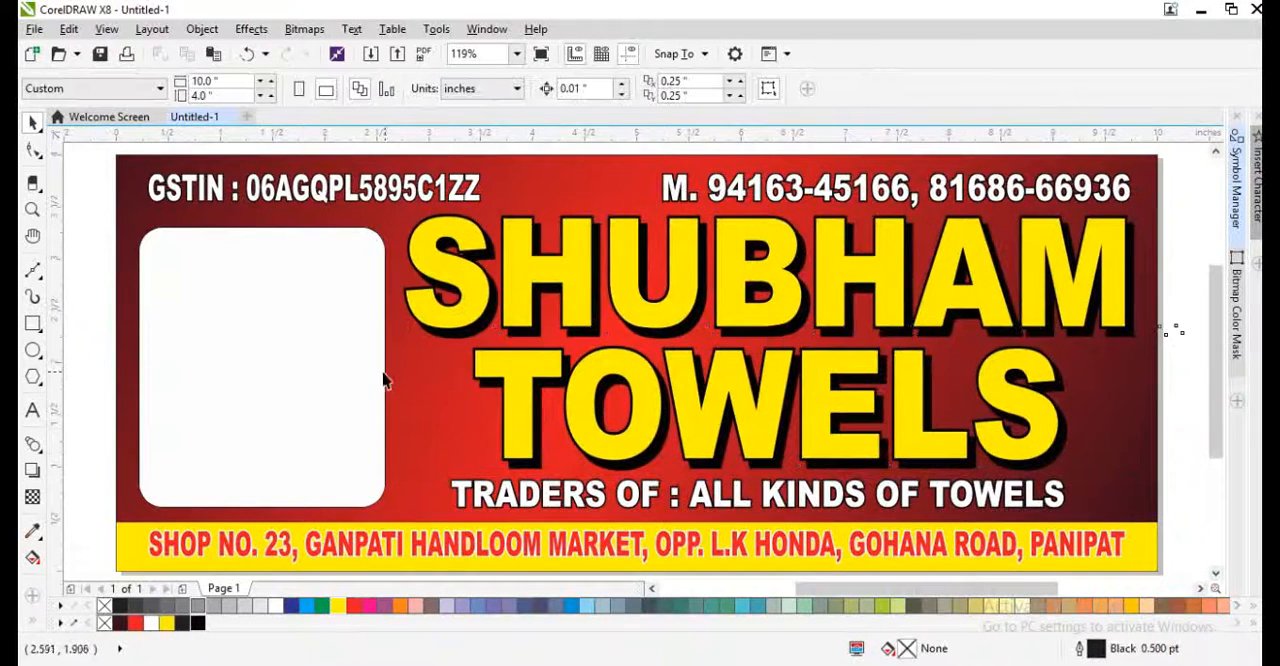
- Remove the outline from the white rounded panel
click(366, 371)
right_click(102, 607)
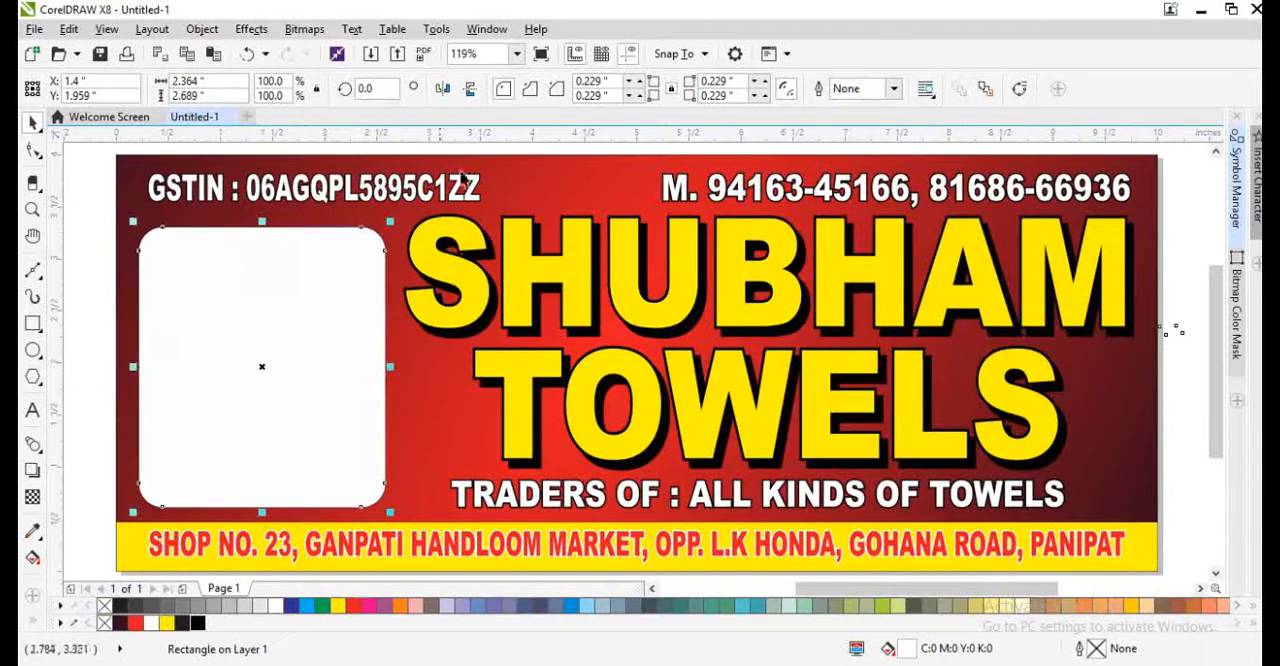
click(459, 184)
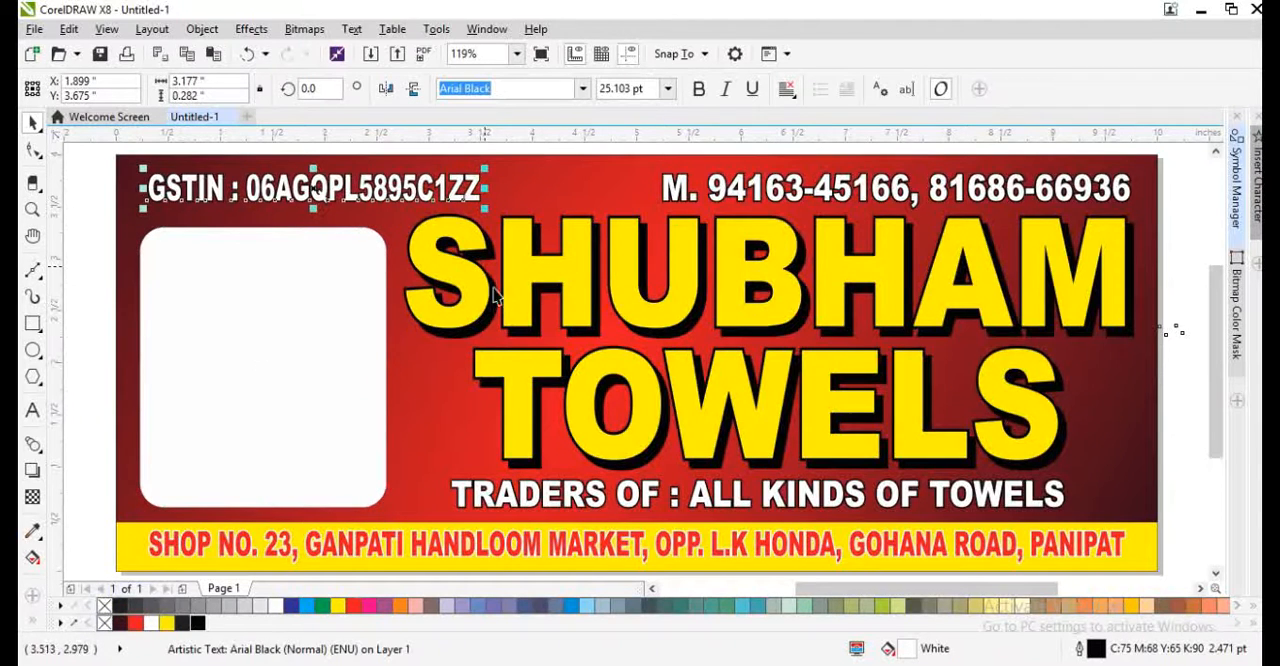
click(97, 542)
- Switch to Chrome and search Google Images for TOWELS
click(262, 663)
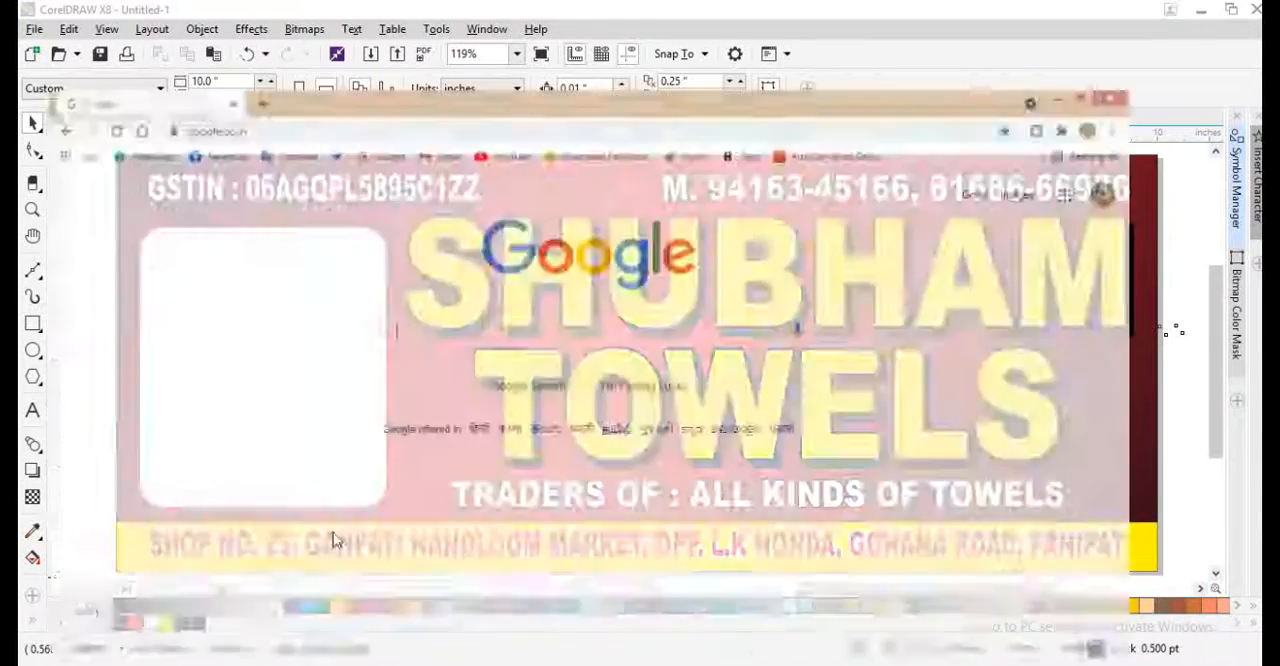
click(467, 282)
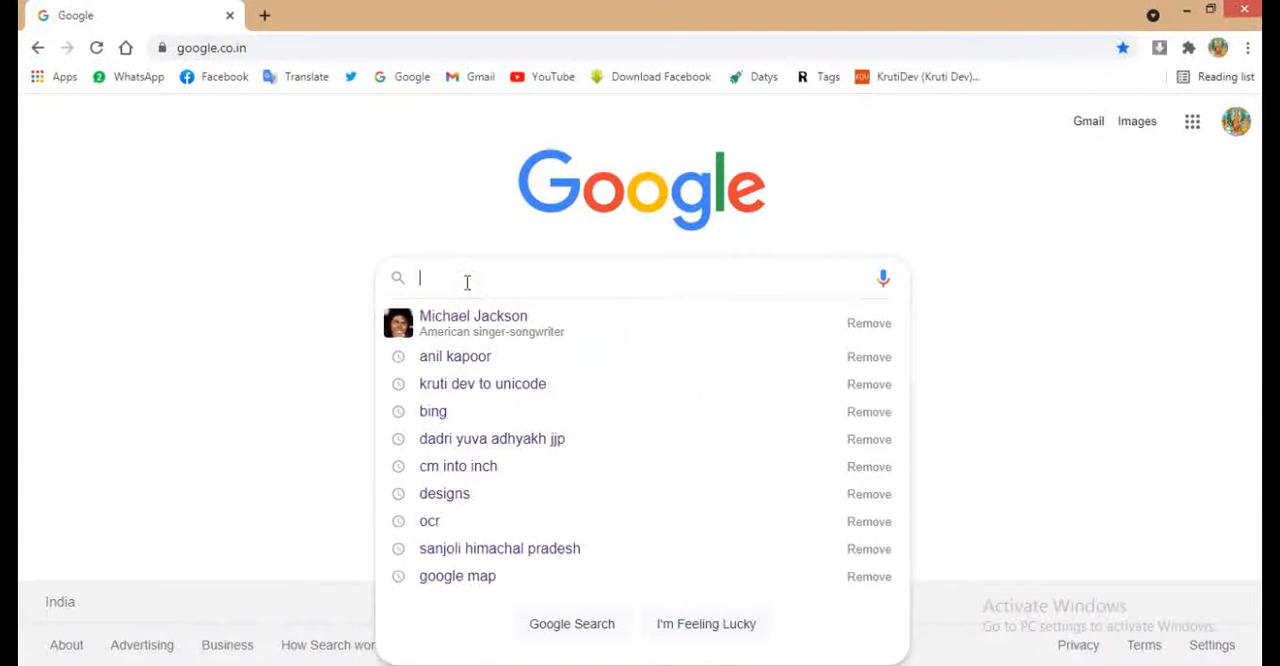
text(TOWELS)
key(Return)
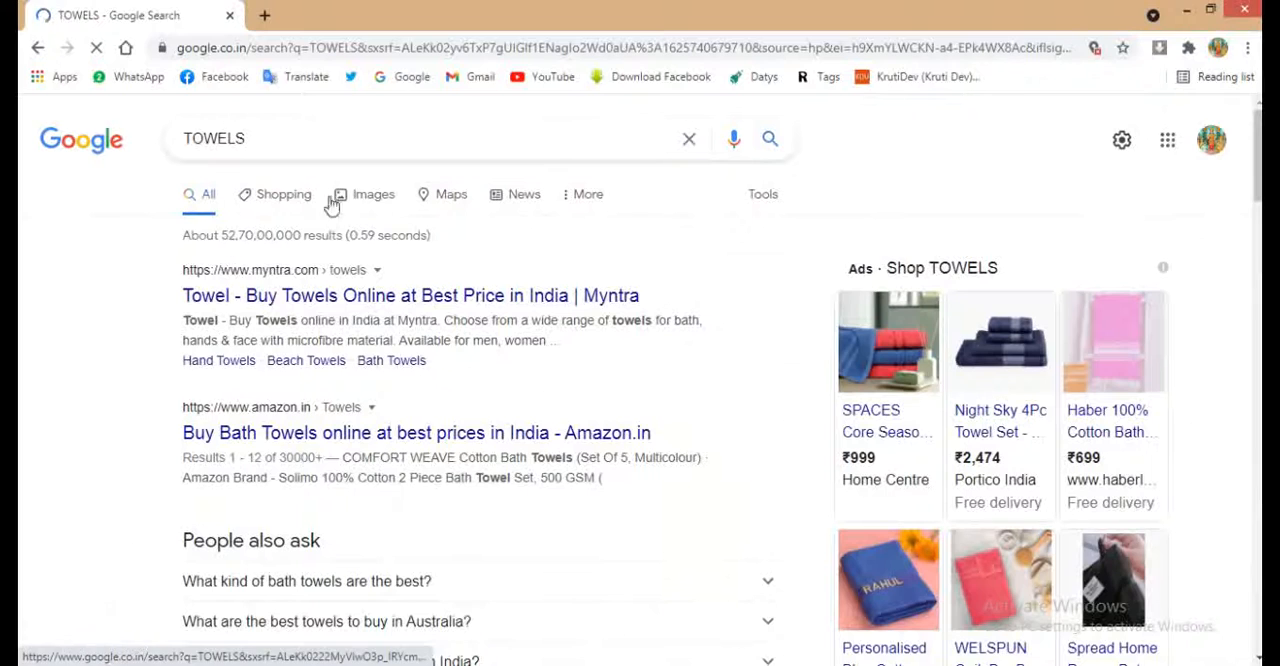
click(365, 196)
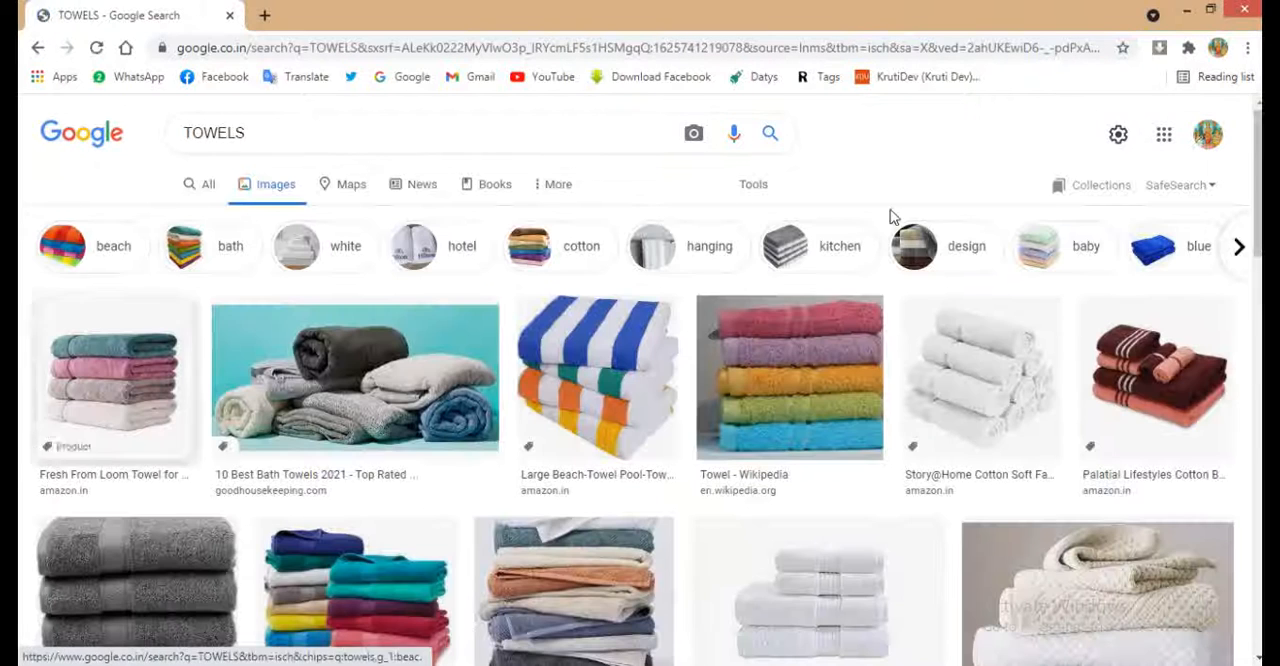
- Limit the image results to the Large size and browse them for a suitable towel picture
click(757, 184)
click(170, 217)
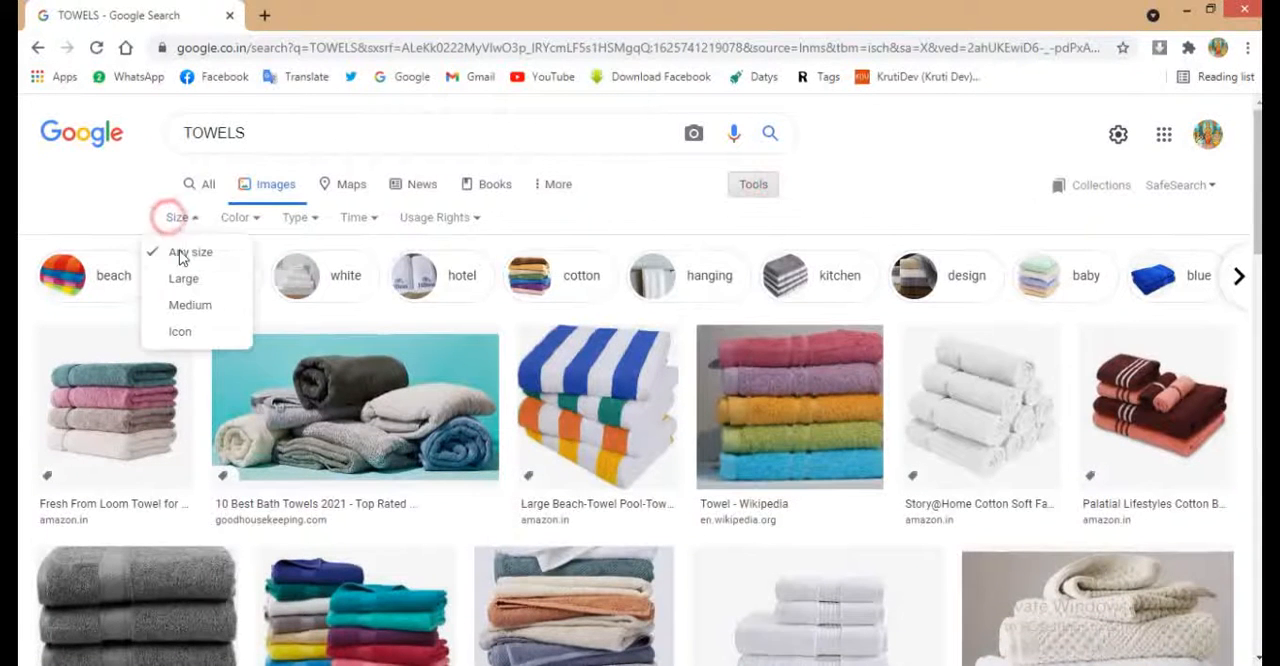
click(182, 283)
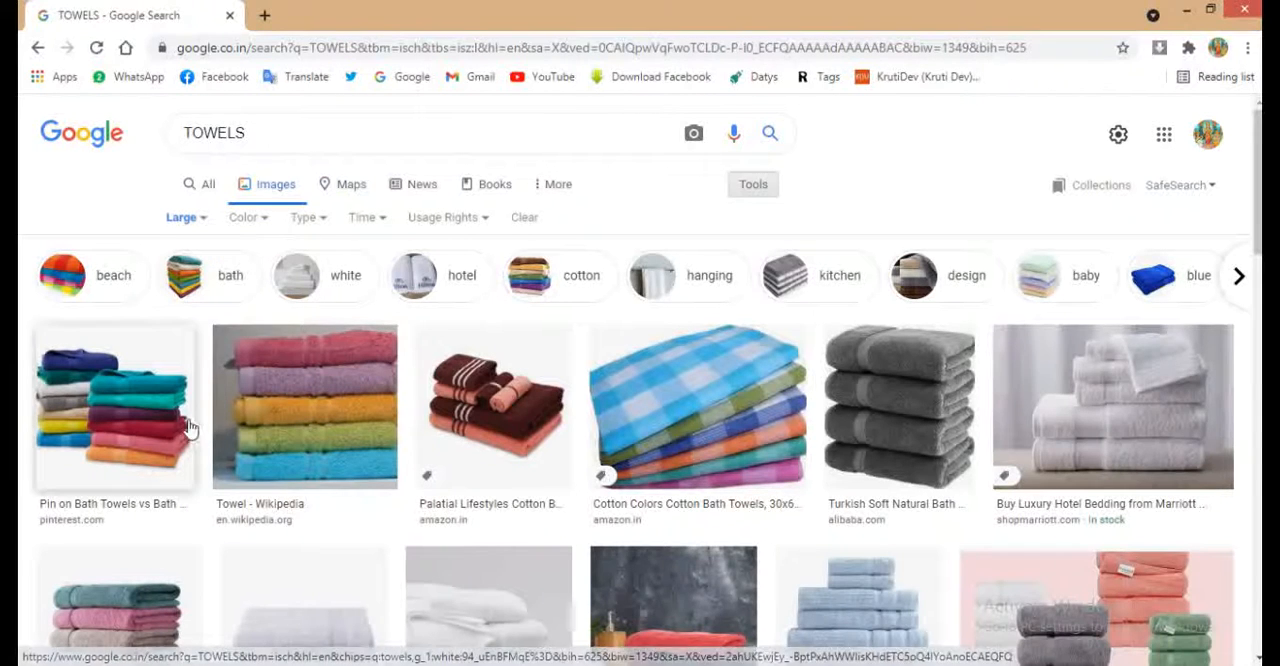
scroll(185, 432, down, 10)
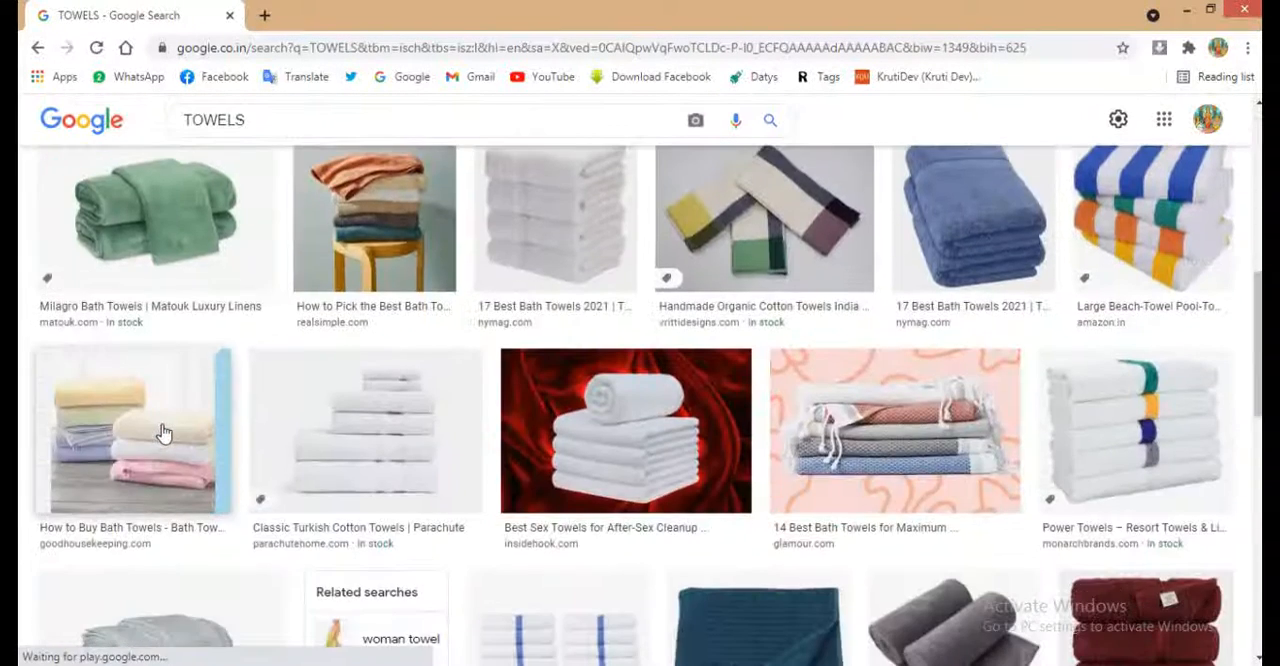
scroll(164, 432, down, 8)
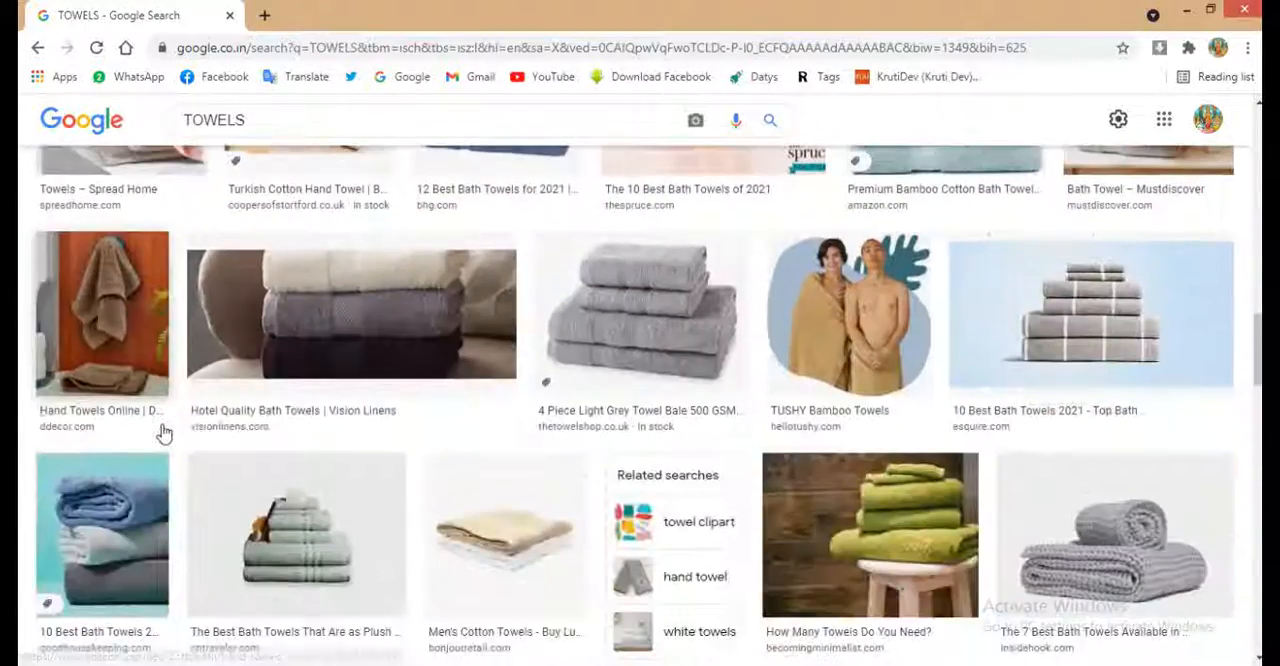
scroll(164, 432, down, 7)
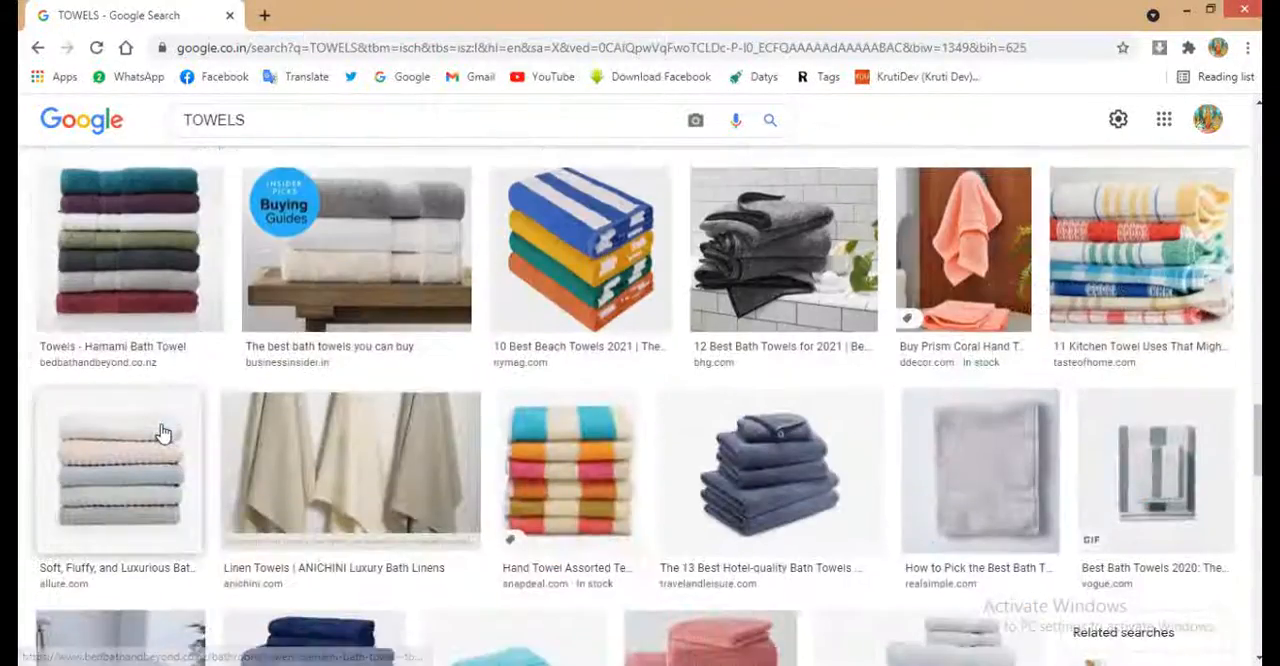
scroll(275, 434, down, 10)
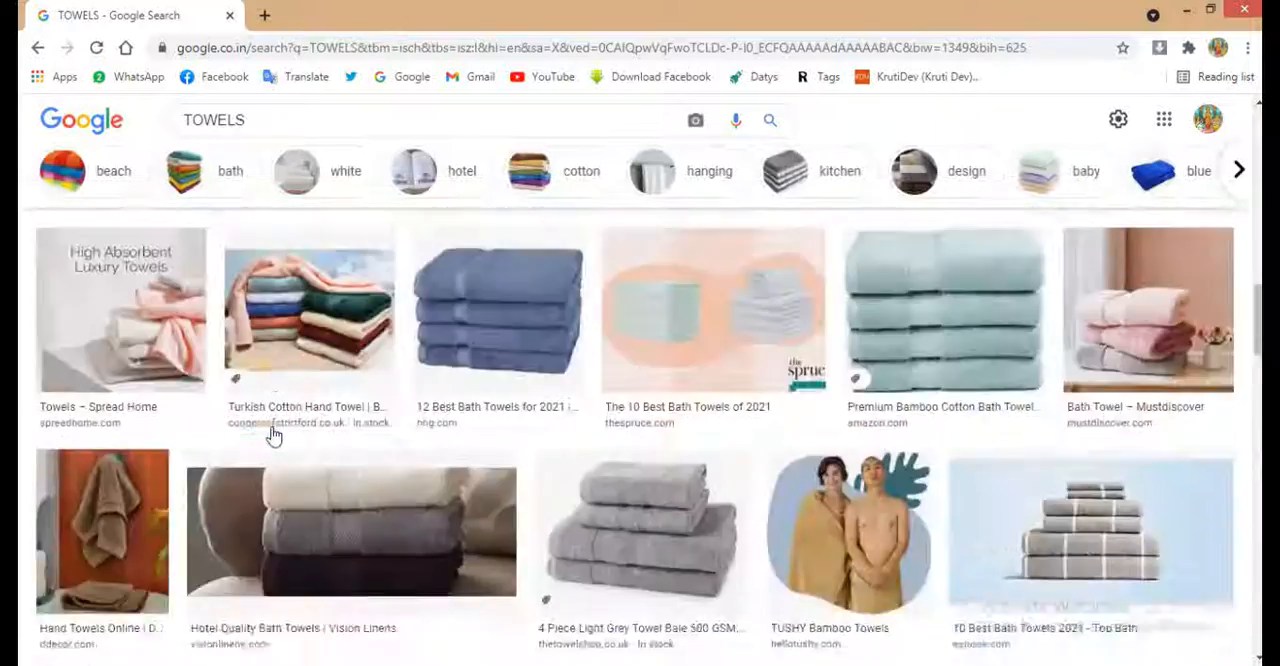
scroll(275, 436, up, 20)
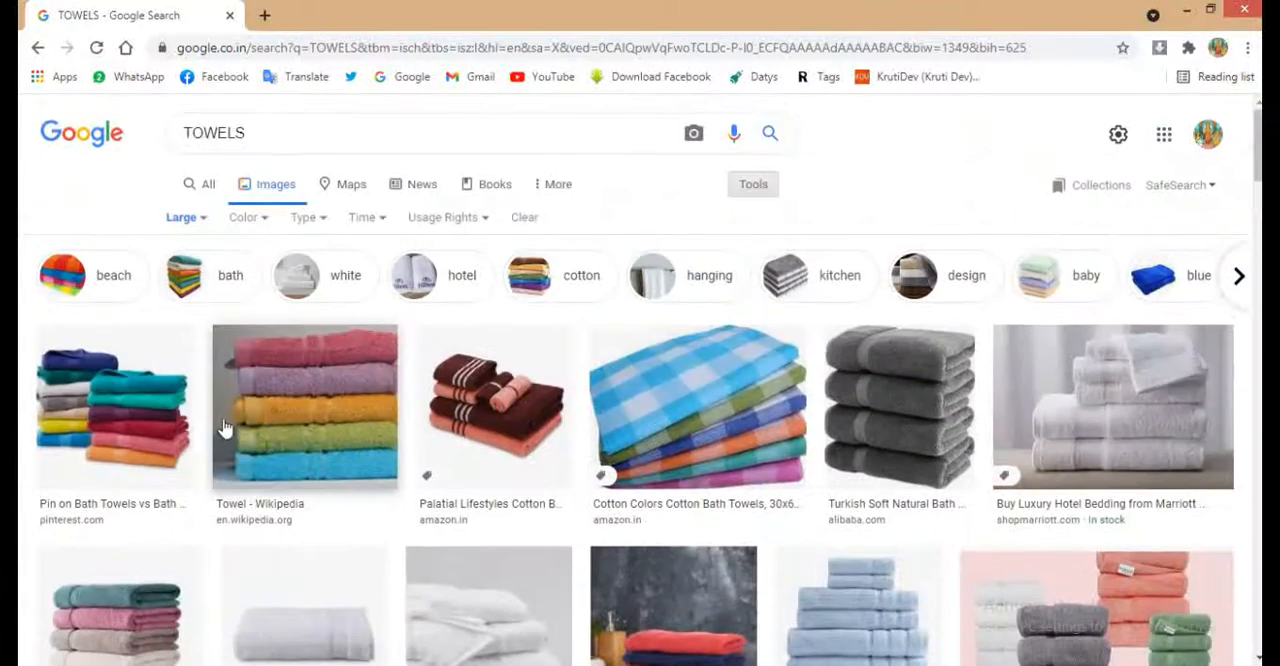
- Copy the full-size picture of two multicoloured towel stacks from the Pinterest result and return to CorelDRAW
click(137, 409)
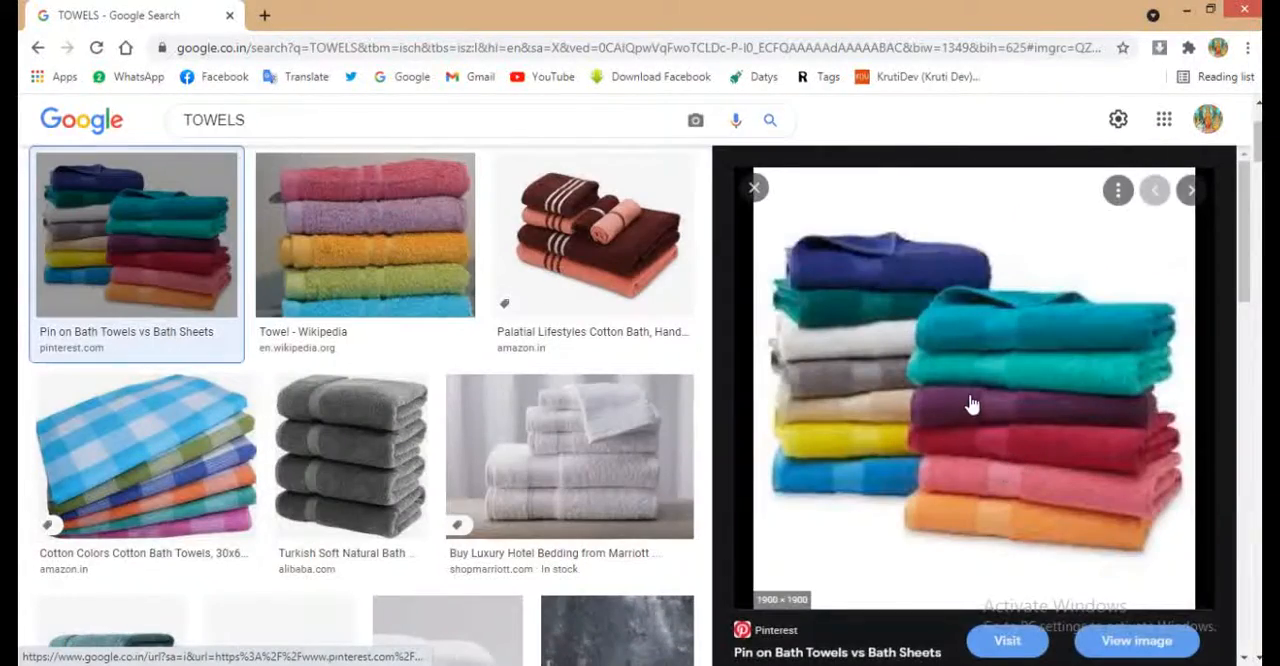
right_click(940, 370)
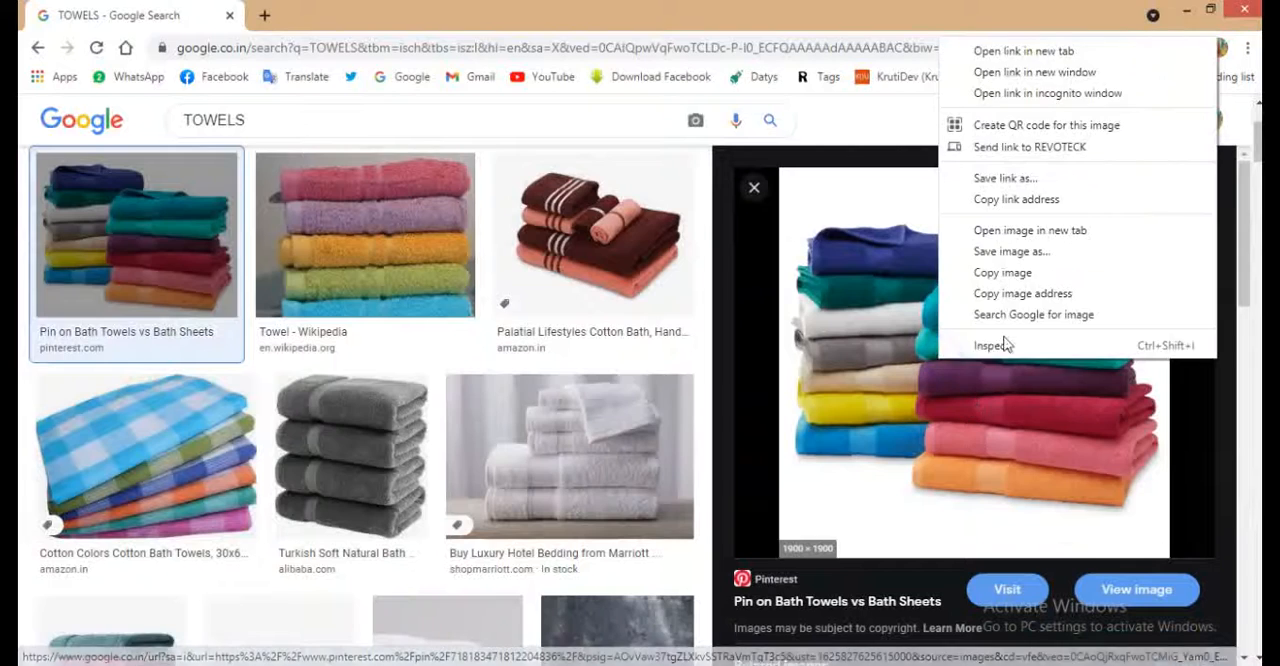
click(1000, 272)
key(alt+Tab)
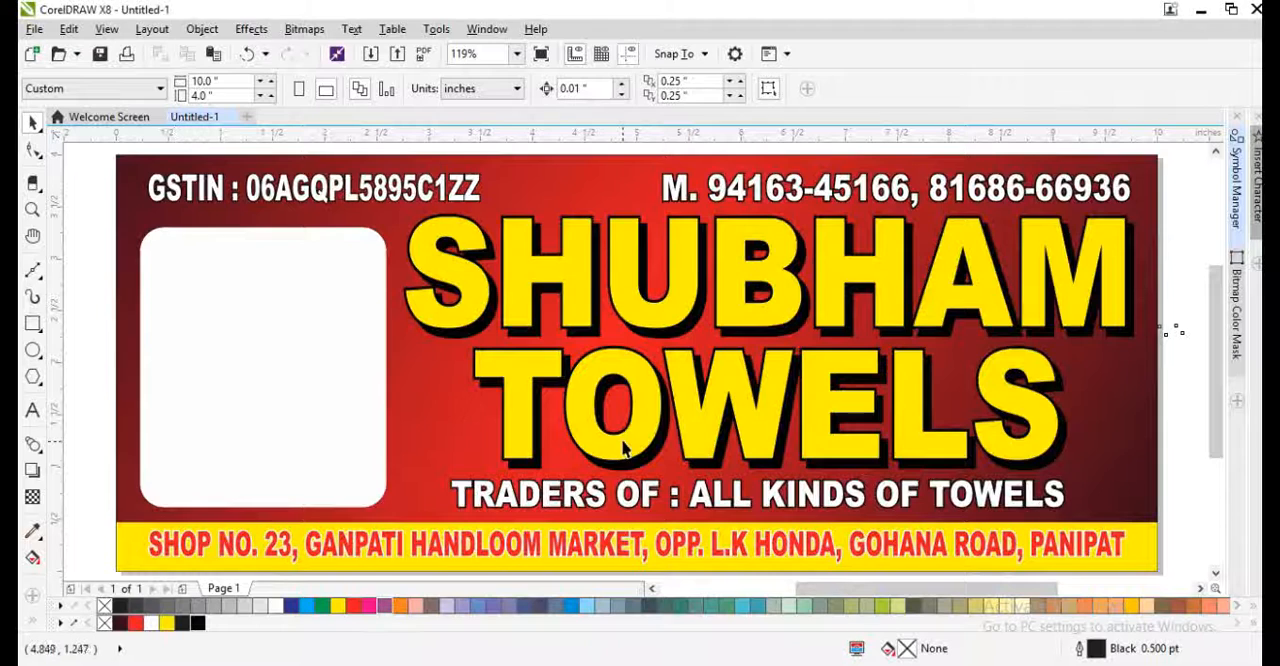
- Paste the towel picture onto the page and scale it down to about 4.21 × 4.21 inches
key(ctrl+v)
scroll(603, 409, down, 3)
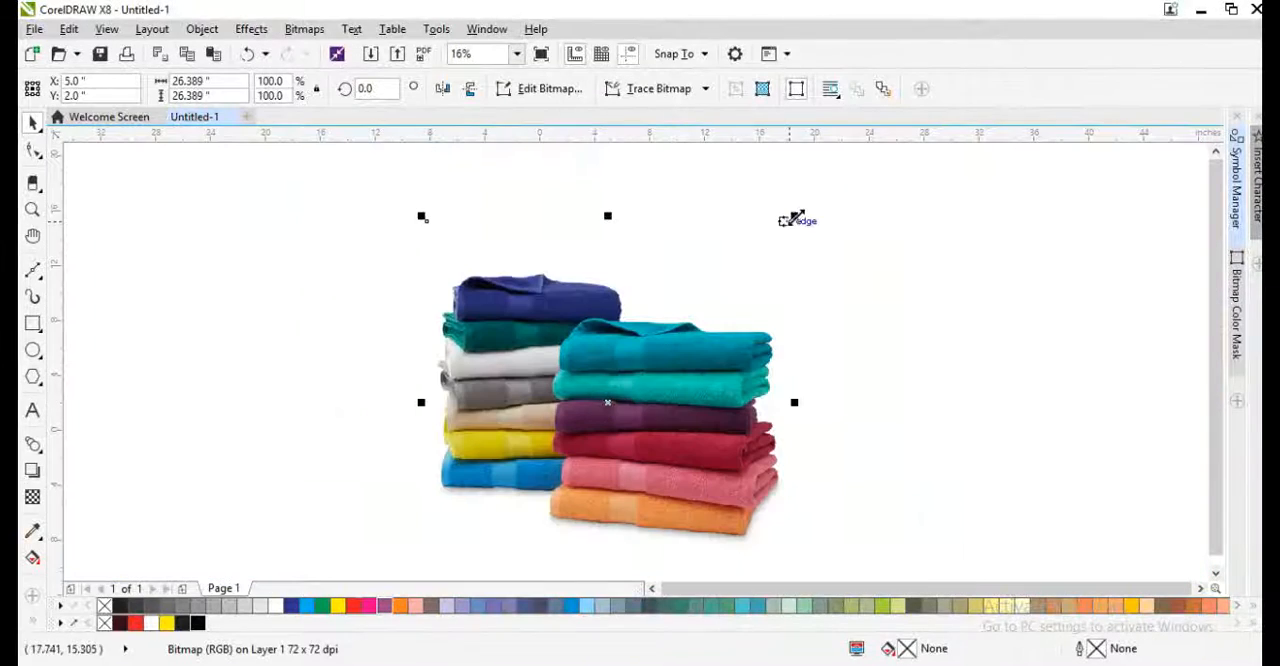
drag(798, 218, 637, 372)
scroll(637, 372, up, 3)
- PowerClip the towel picture inside the white rounded panel
right_click(606, 360)
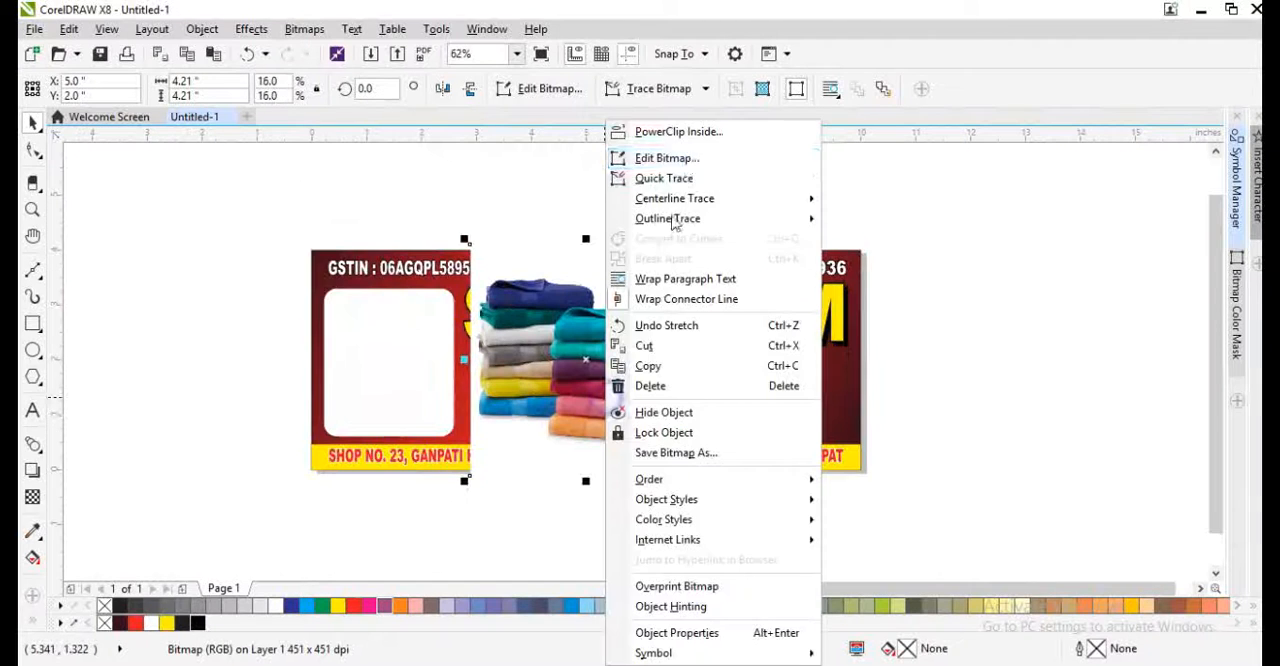
click(678, 131)
click(354, 380)
scroll(392, 333, up, 2)
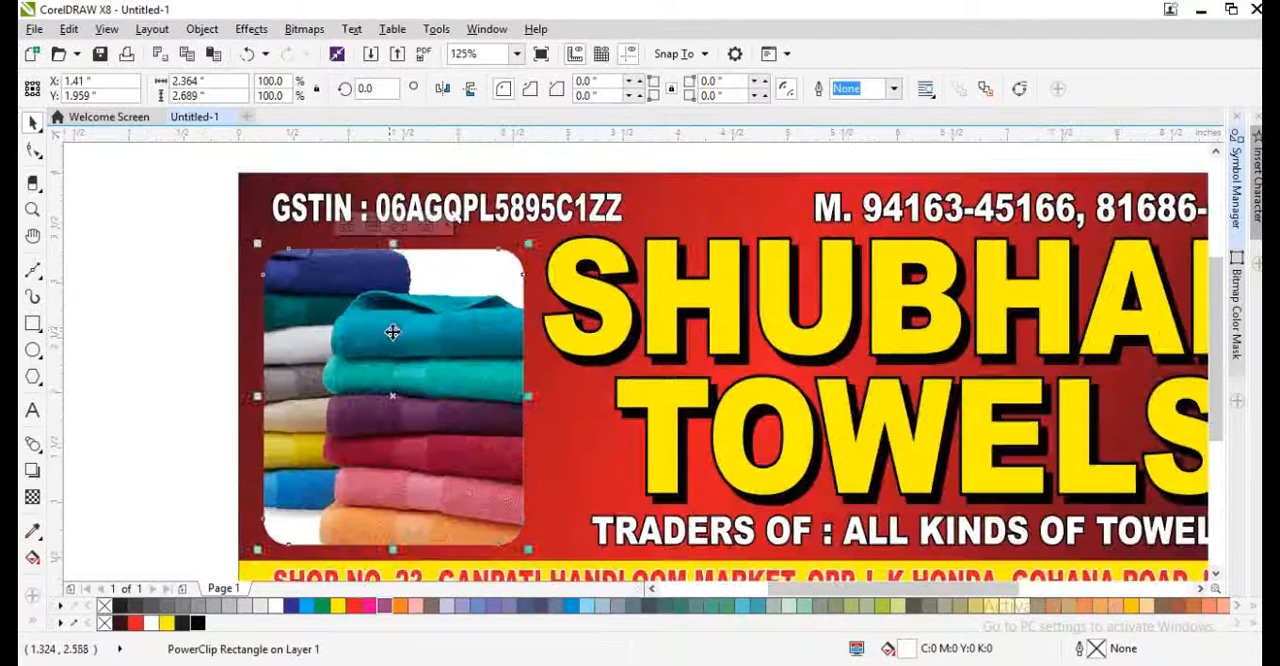
- Resize the towel picture inside the panel to about 2.364 × 3.325 inches so both stacks fit within its edges
ctrl+click(392, 333)
drag(612, 204, 560, 230)
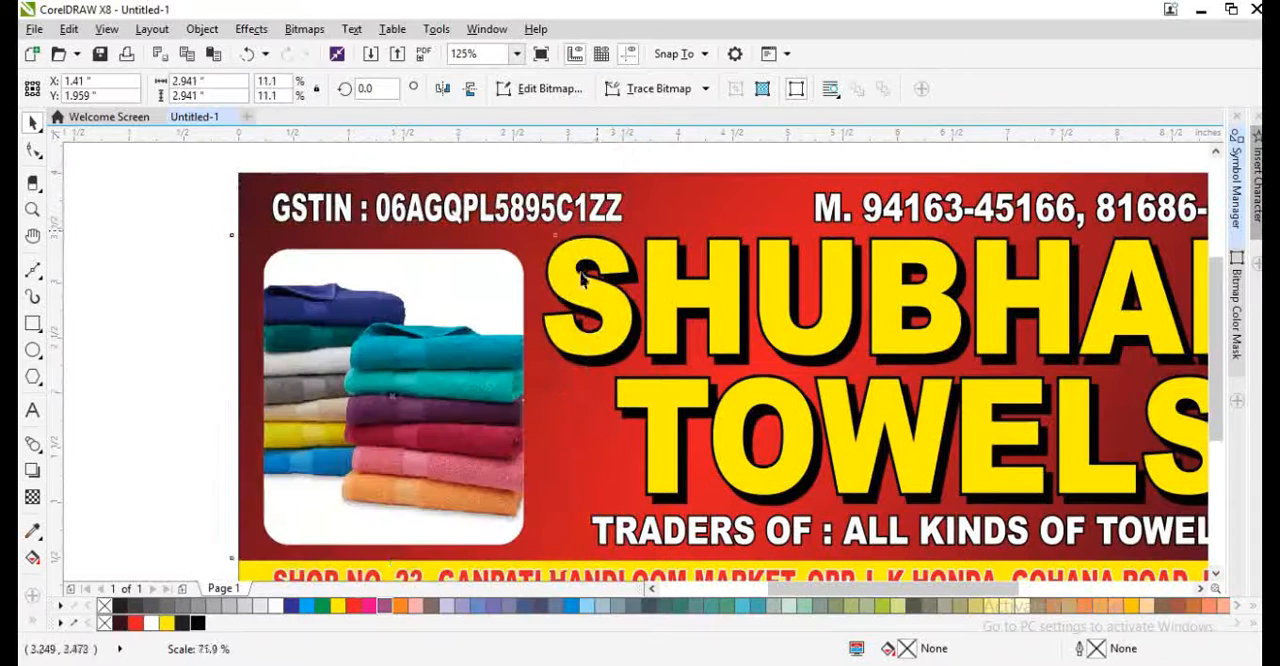
drag(560, 396, 530, 424)
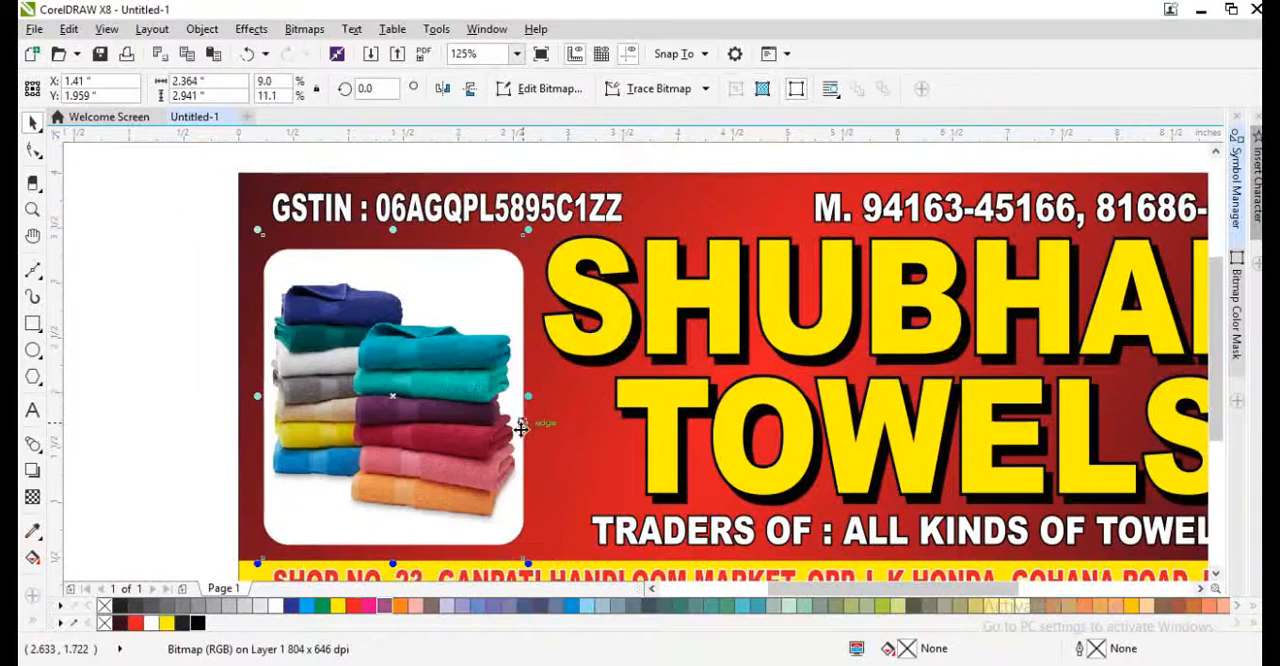
drag(403, 243, 394, 210)
scroll(367, 399, down, 2)
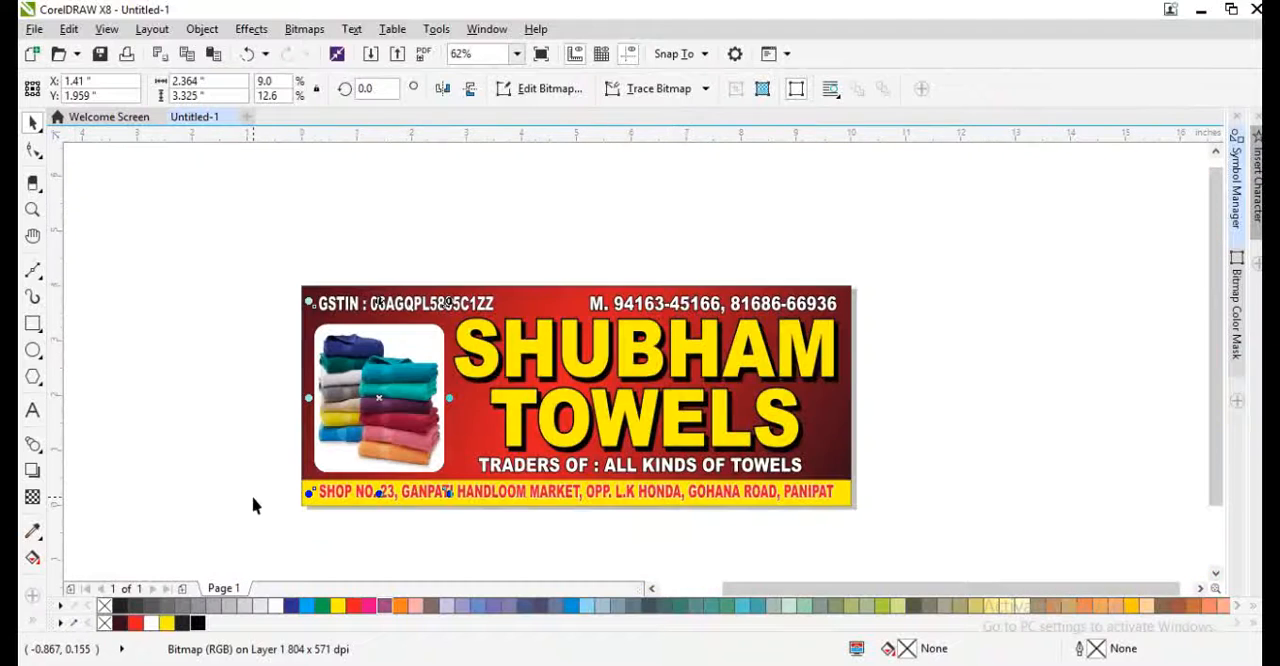
click(209, 505)
key(F4)
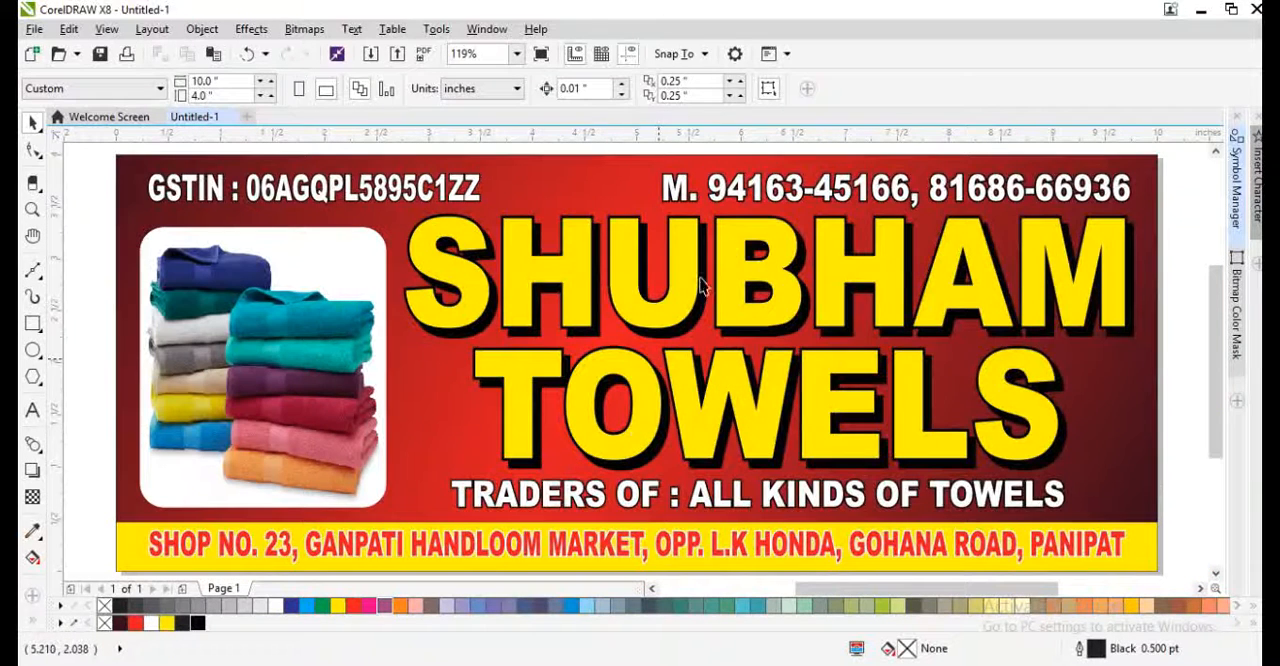
click(735, 196)
shift+click(475, 193)
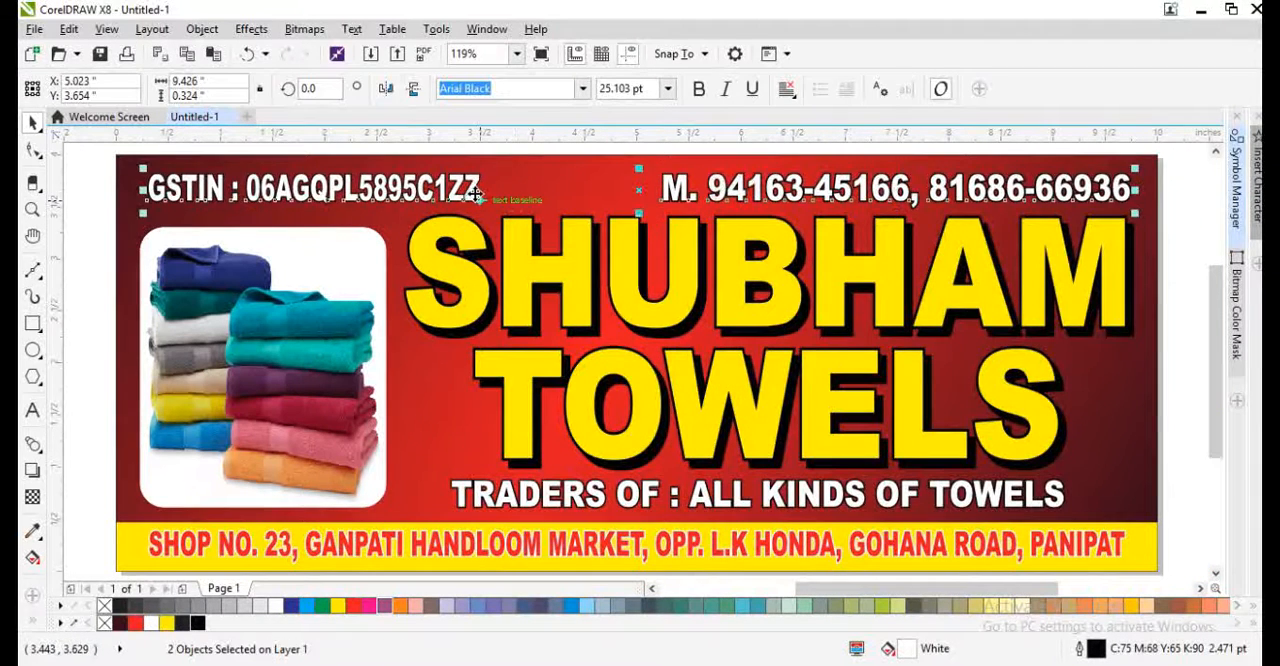
click(72, 388)
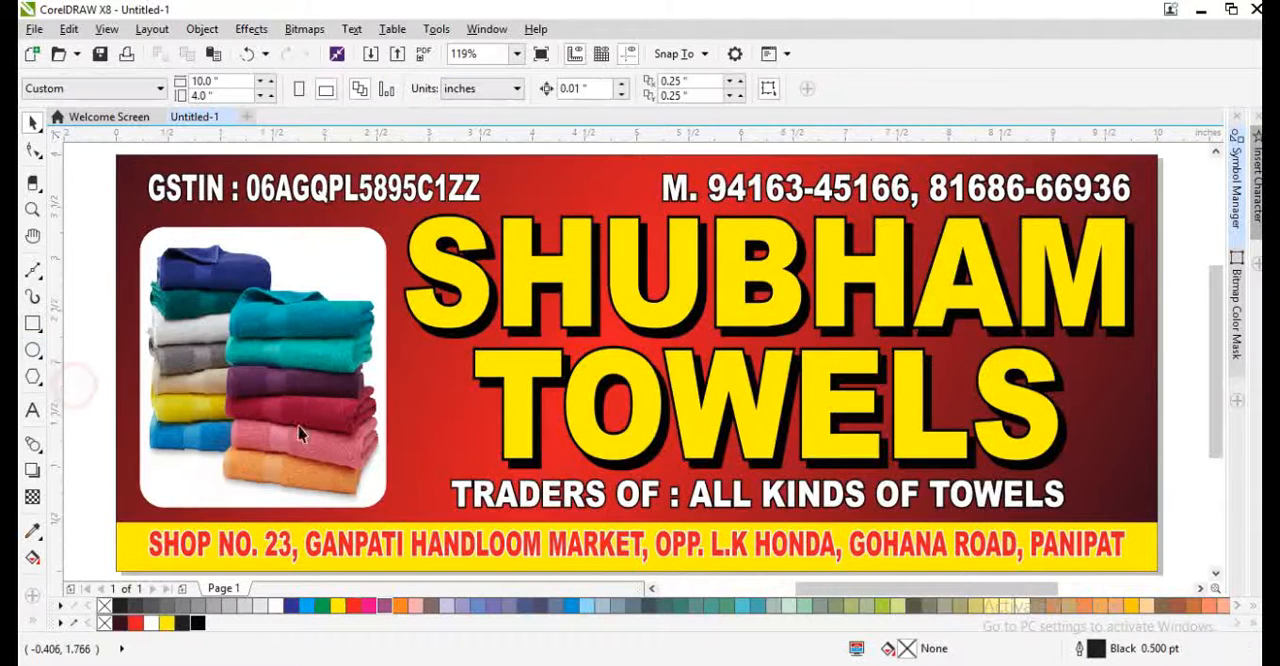
- Centre the traders line horizontally under the Shubham Towels heading
click(651, 505)
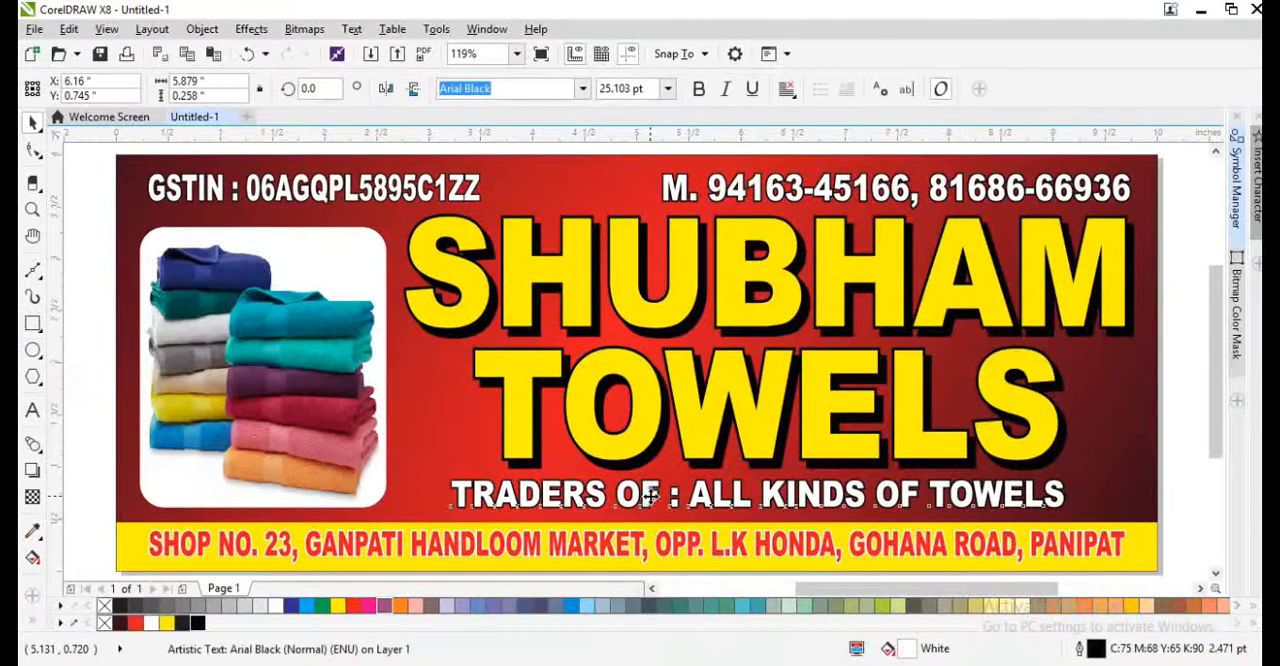
shift+click(751, 424)
key(c)
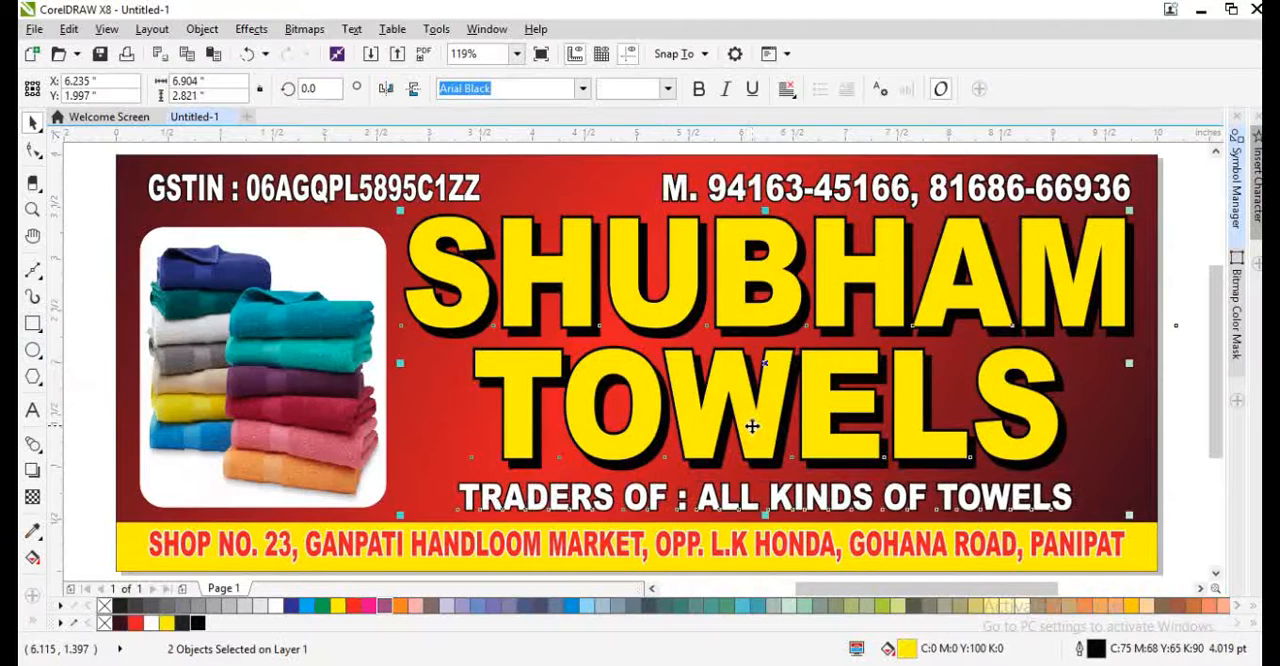